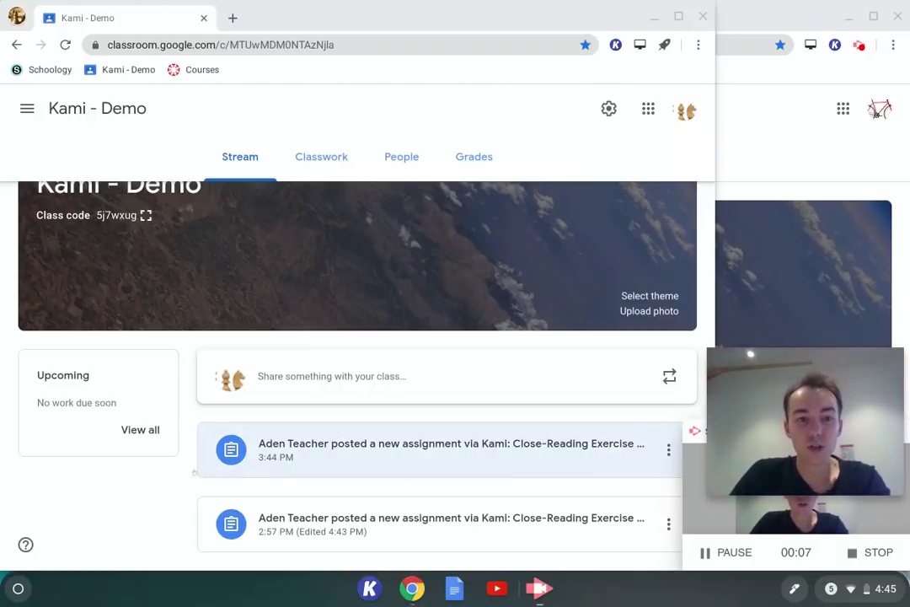
# Switch to the student's Kami - Demo class window and return to the teacher's window.
pyautogui.click(156, 492)
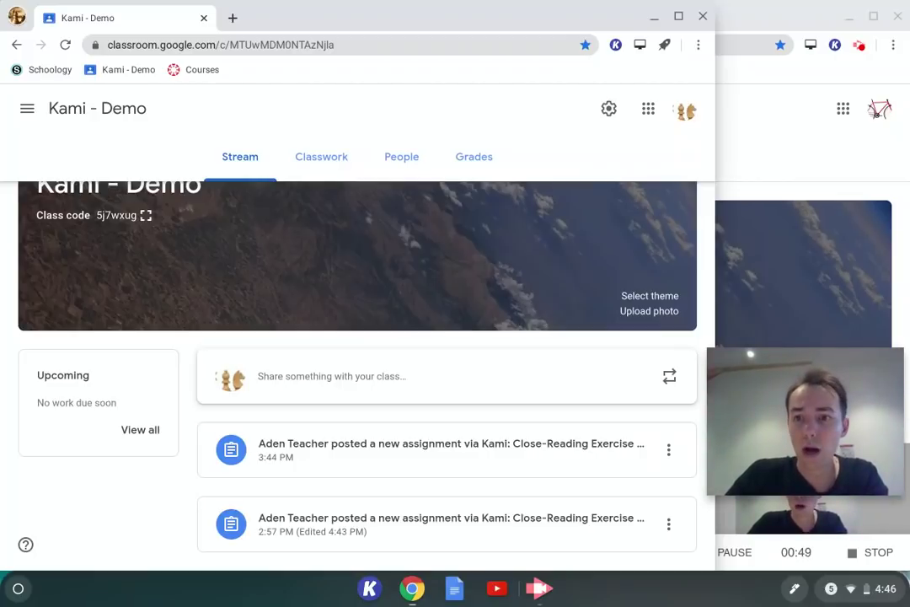
pyautogui.click(740, 169)
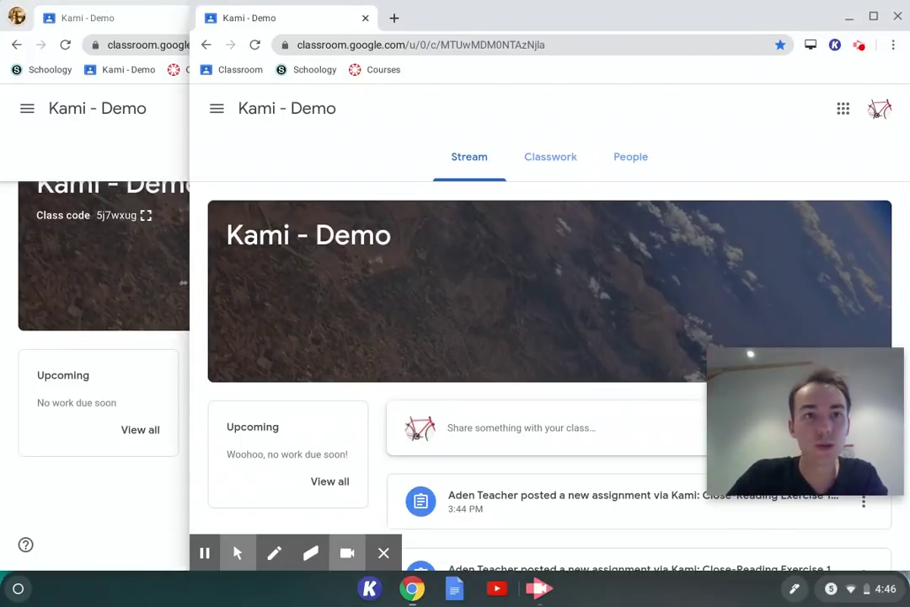
pyautogui.click(141, 142)
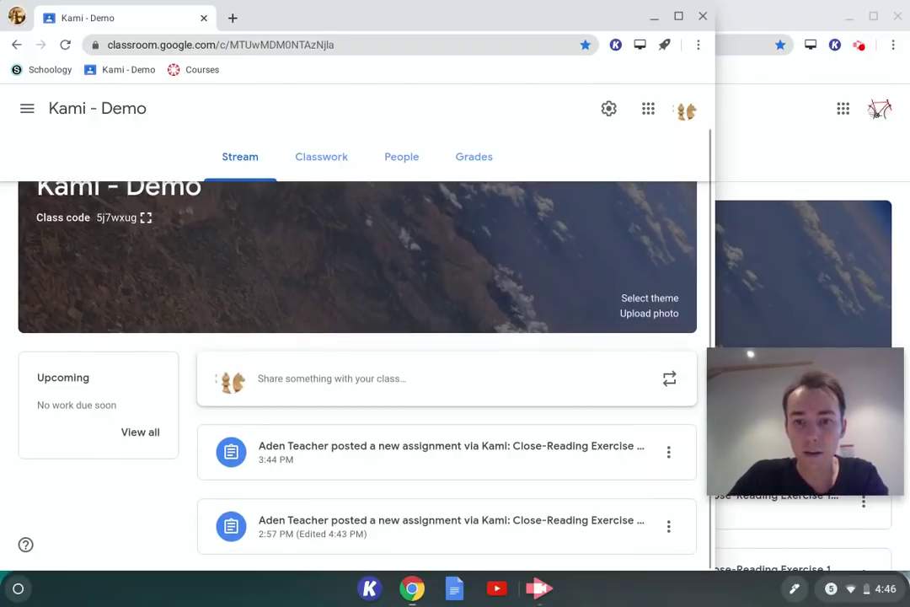
# View the class's Classwork page and review the instructions of Close-Reading Exercises 1a and 1b.
pyautogui.click(309, 169)
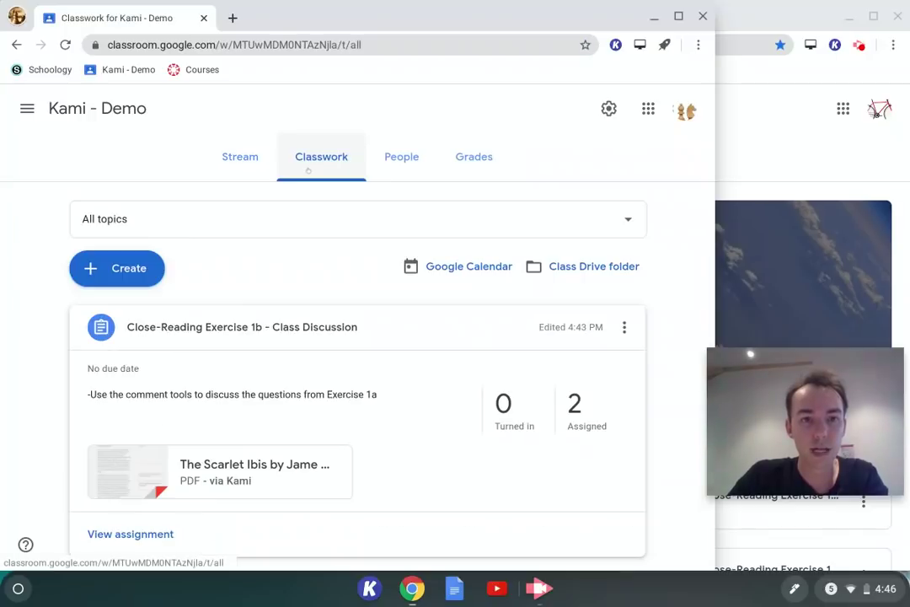
pyautogui.scroll(-1, 401, 381)
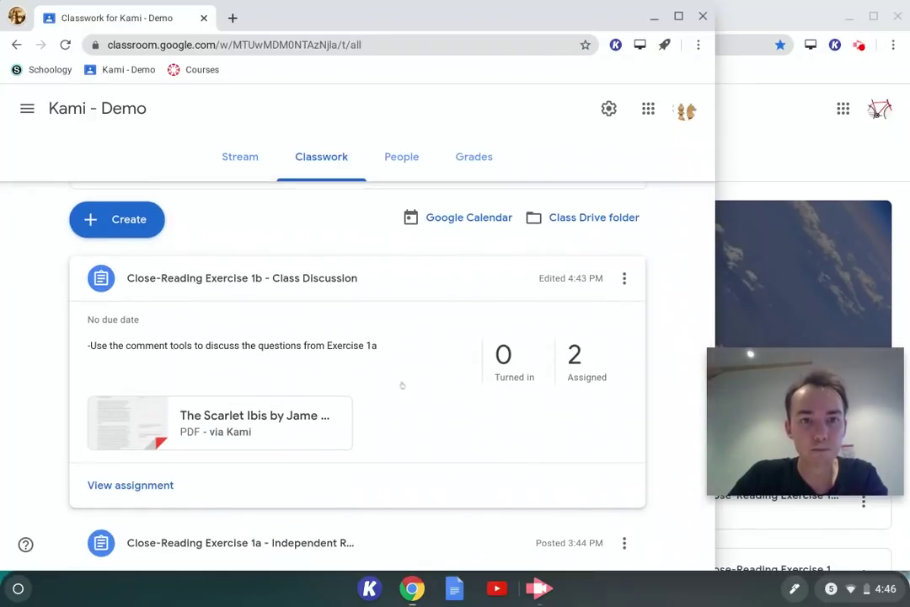
pyautogui.scroll(-2, 401, 384)
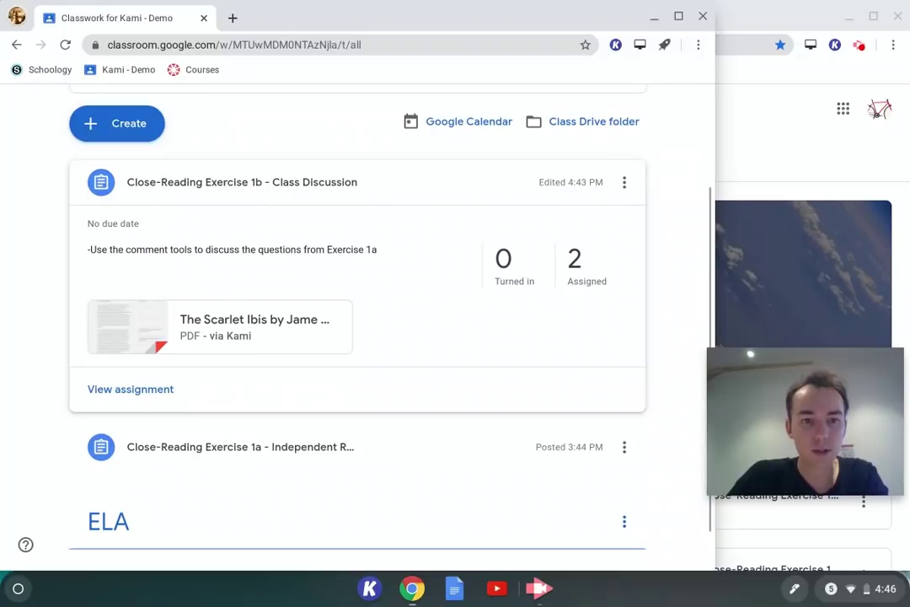
pyautogui.click(367, 459)
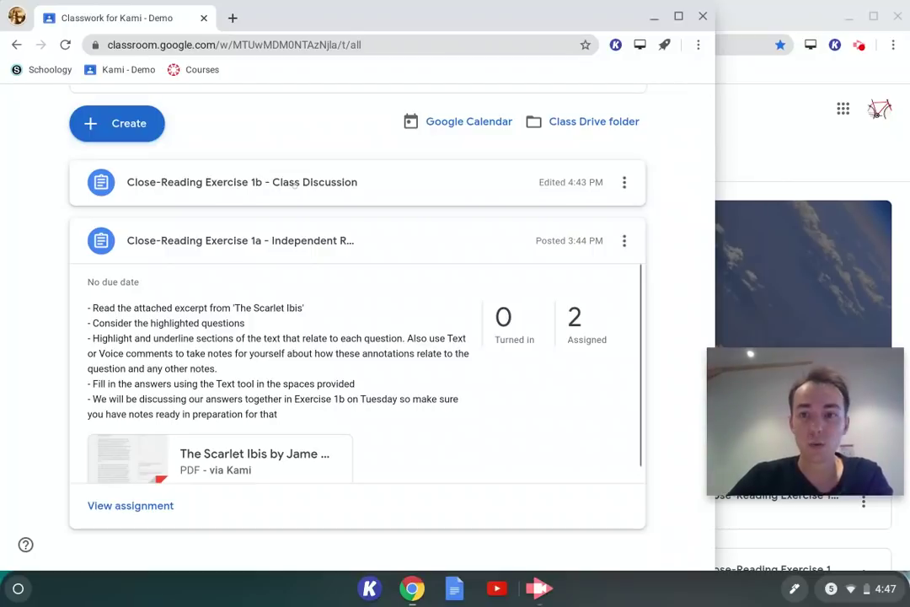
pyautogui.click(295, 183)
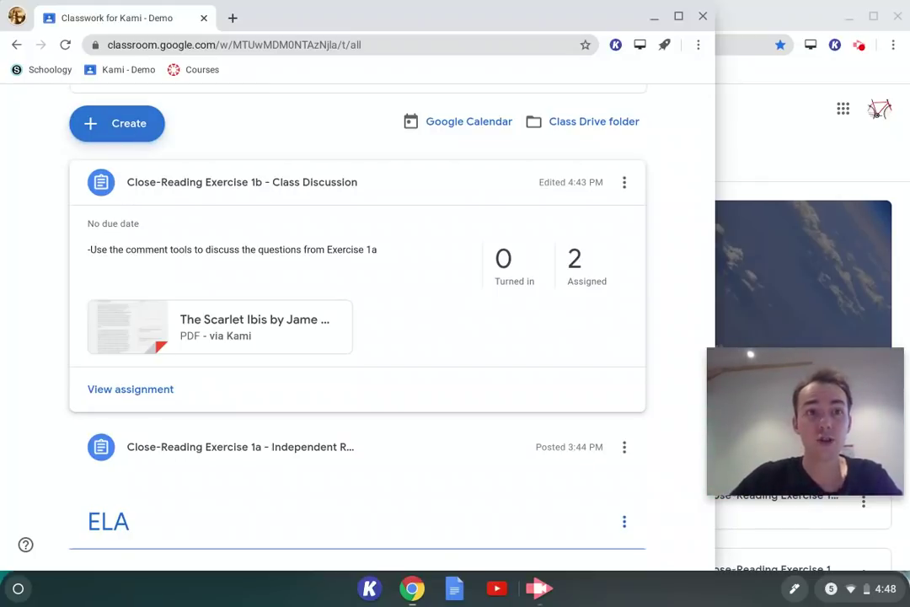
# Start a new Kami assignment in the maximized teacher window and title it "Test Assignment".
pyautogui.click(138, 132)
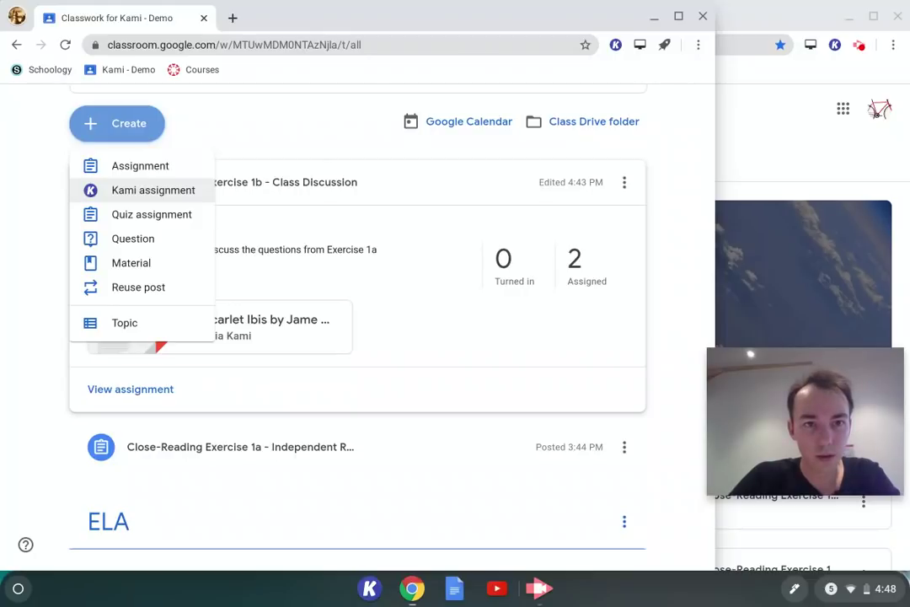
pyautogui.click(147, 190)
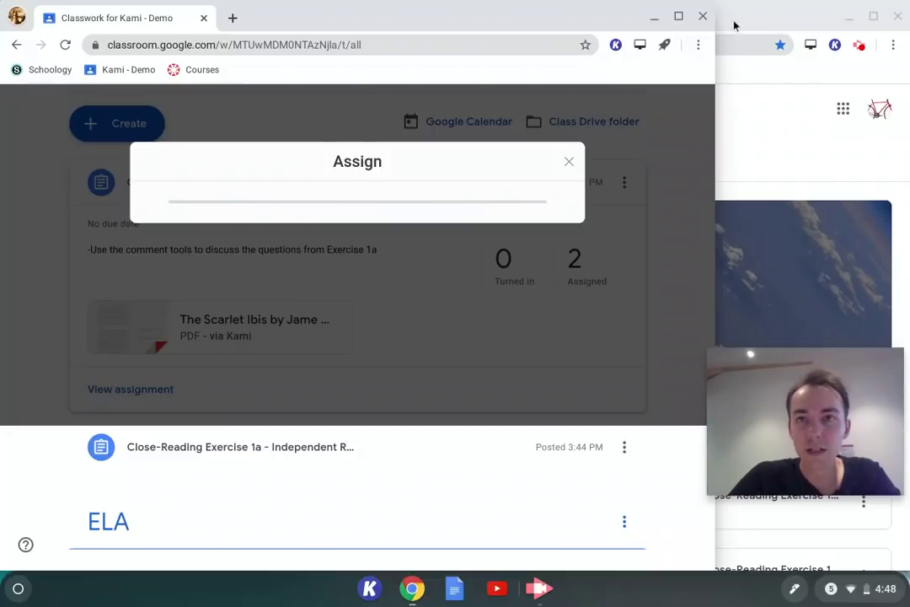
pyautogui.click(679, 17)
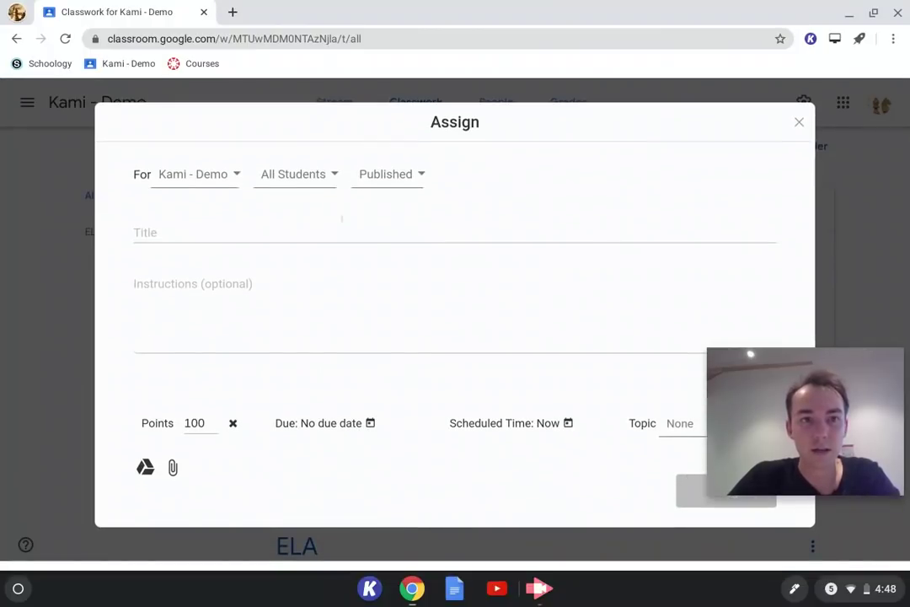
pyautogui.click(341, 219)
pyautogui.click(209, 262)
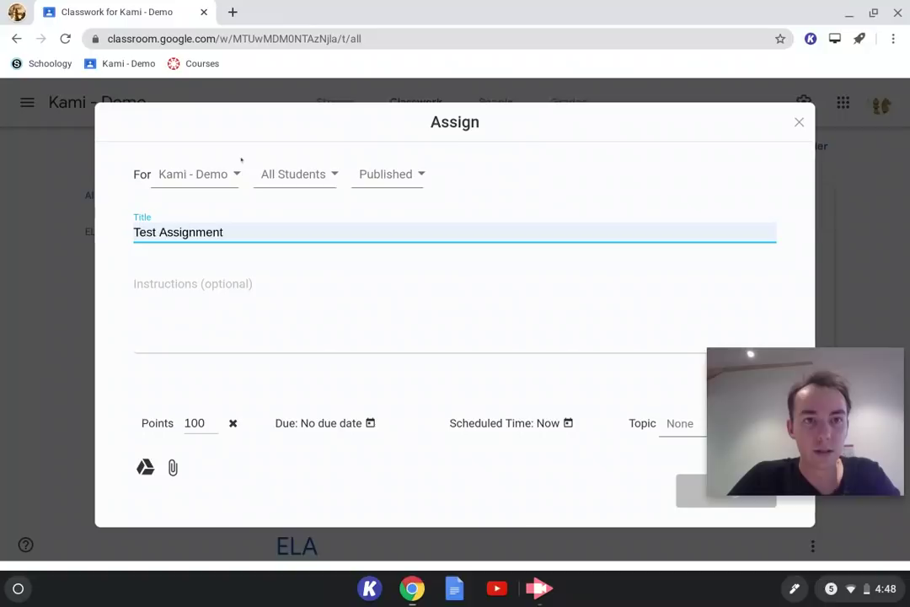
# Attach "The Scarlet Ibis by Jame Hurst (unshared).pdf" from Google Drive to the assignment.
pyautogui.click(140, 467)
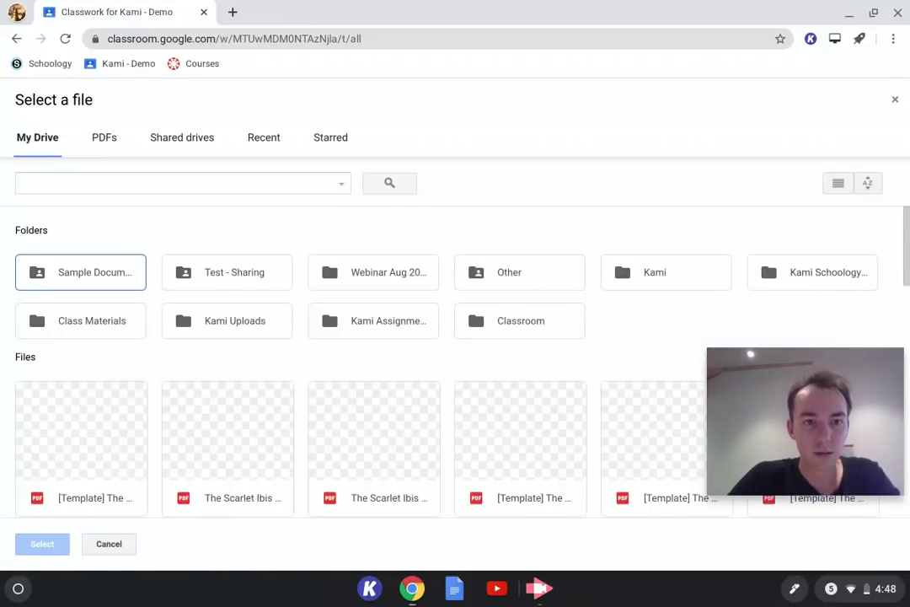
pyautogui.click(221, 438)
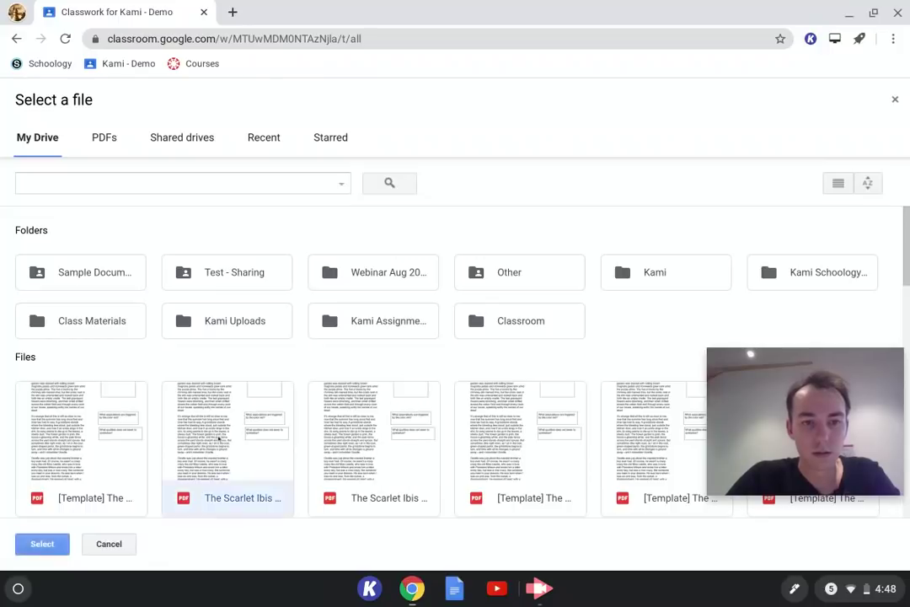
pyautogui.doubleClick(221, 438)
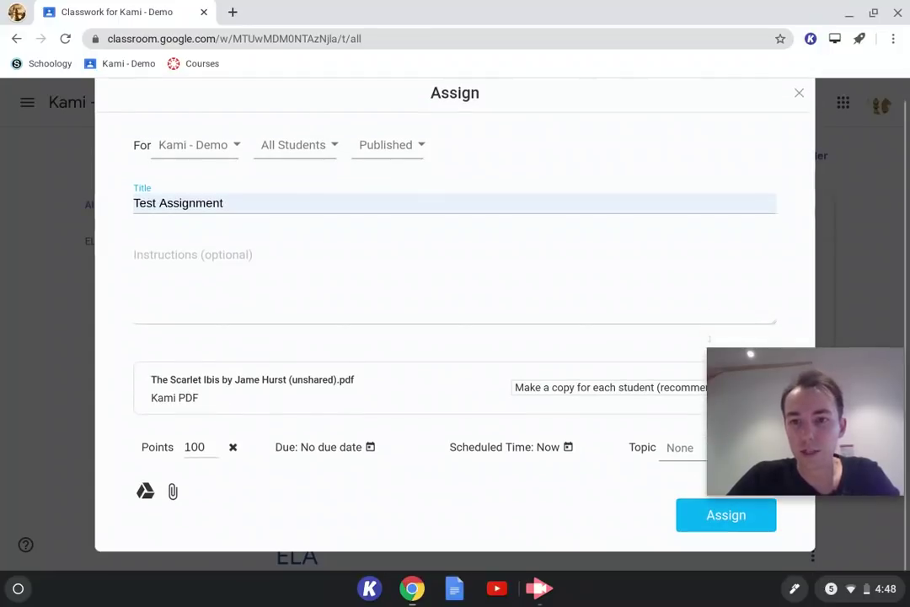
# Set the attached PDF's sharing option to "Students share one copy".
pyautogui.moveTo(759, 360)
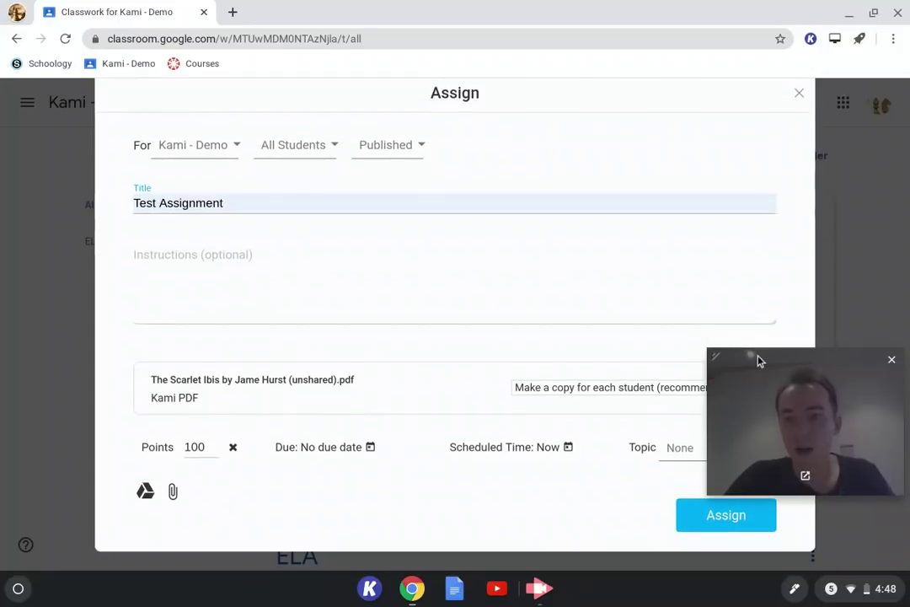
pyautogui.moveTo(759, 360); pyautogui.dragTo(768, 435)
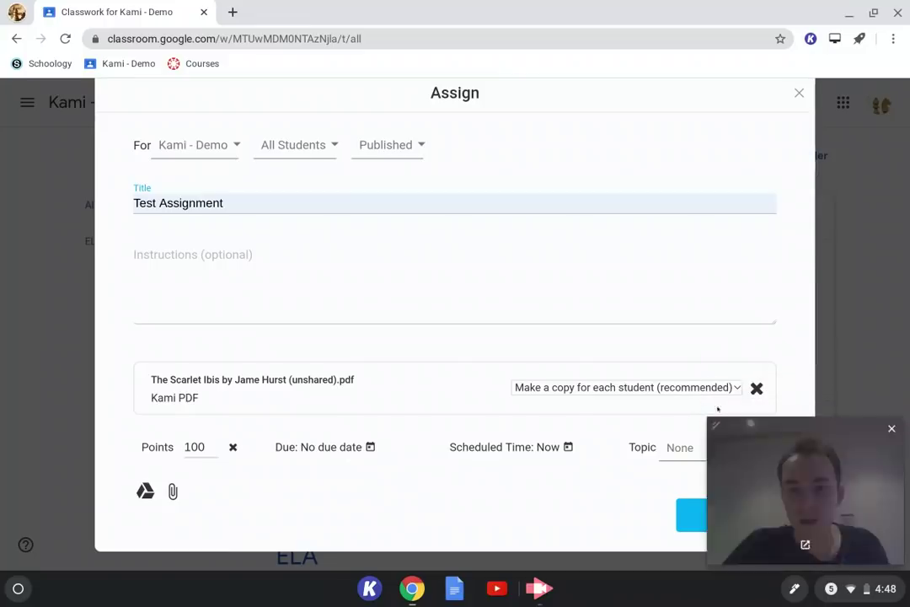
pyautogui.click(642, 388)
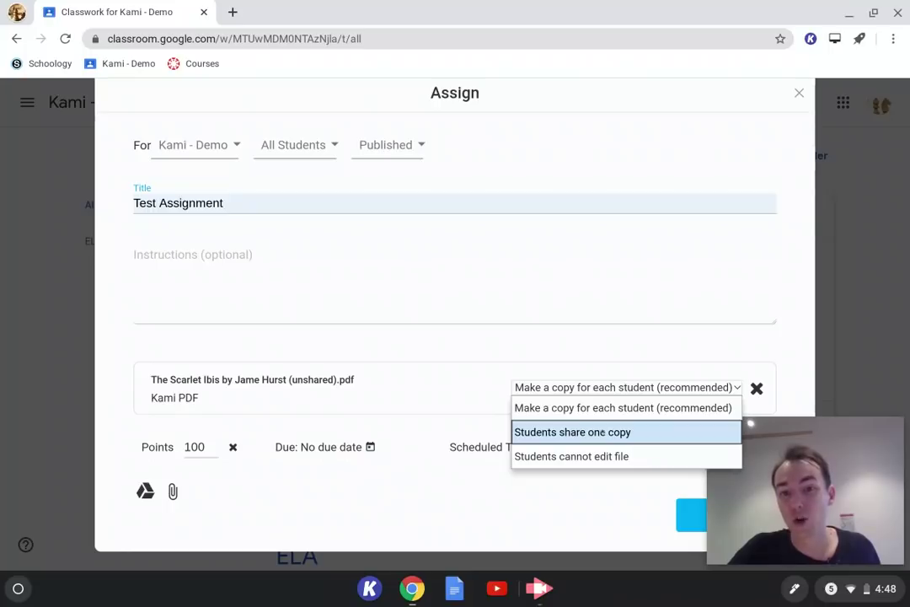
pyautogui.click(603, 432)
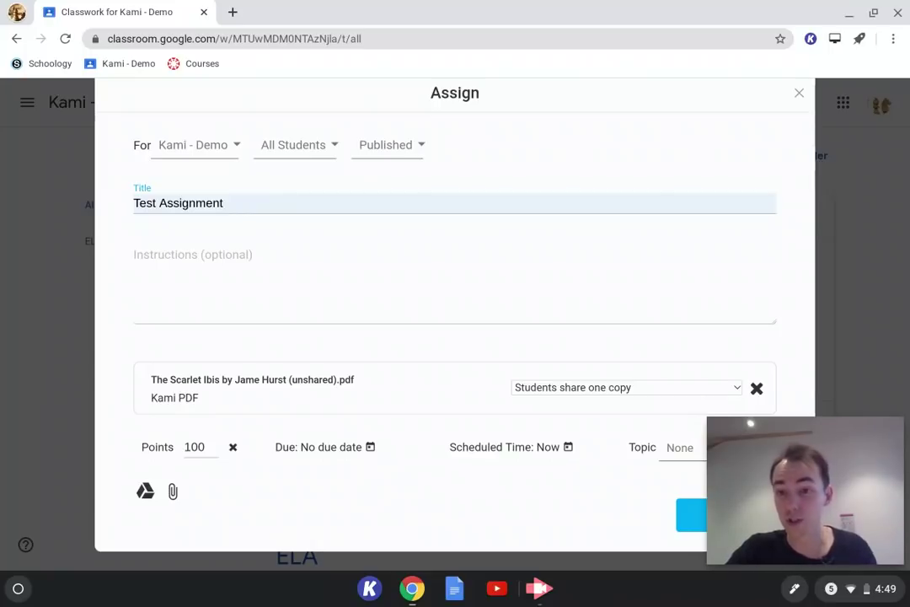
# Check the list of students who can receive the assignment, and discard the assignment without posting it.
pyautogui.click(307, 148)
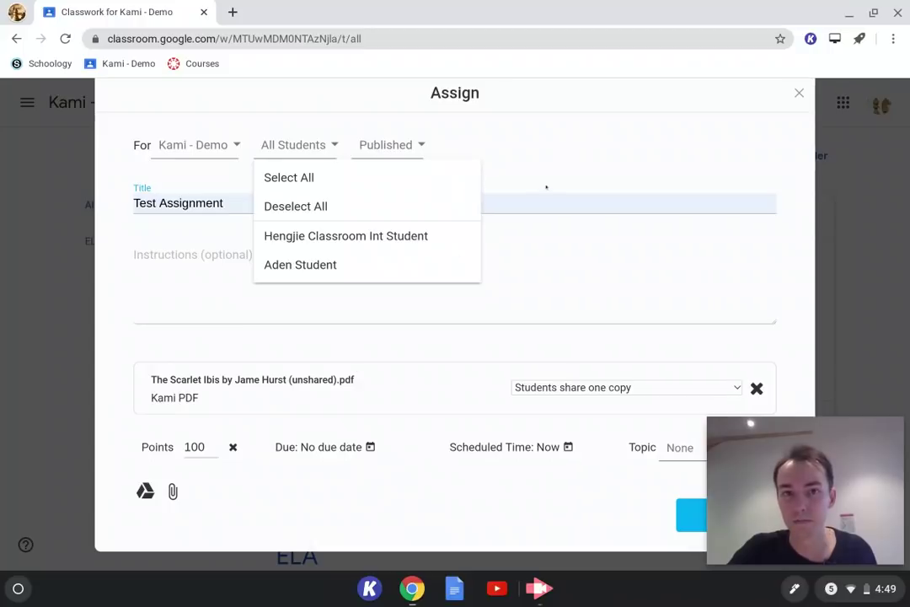
pyautogui.click(521, 253)
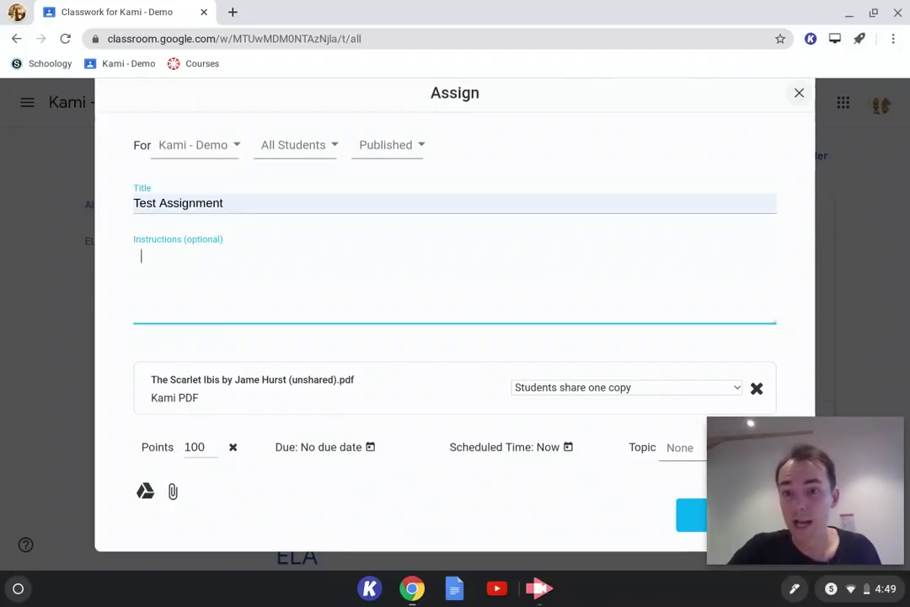
pyautogui.click(799, 92)
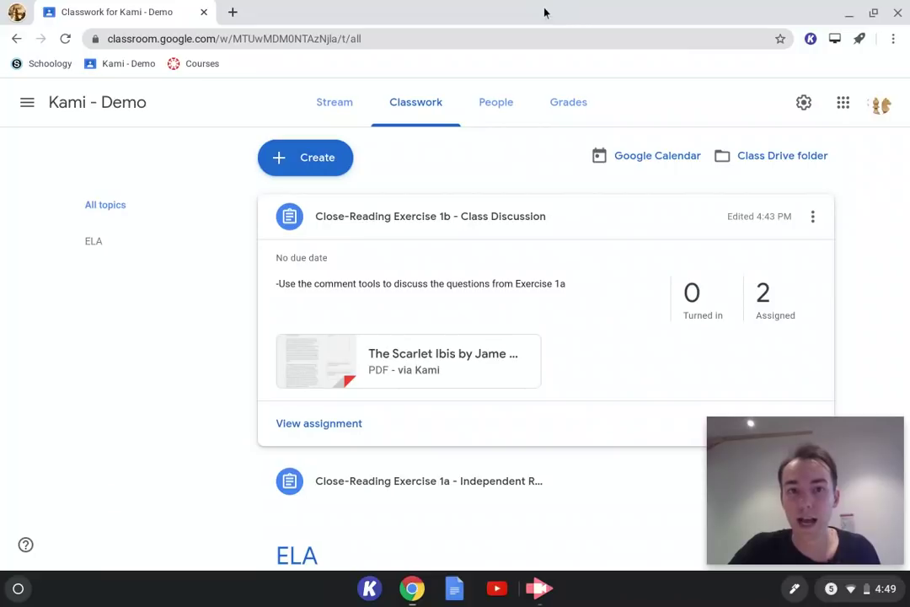
# Restore the teacher window to its smaller size and maximize the student's Kami - Demo class window.
pyautogui.doubleClick(461, 12)
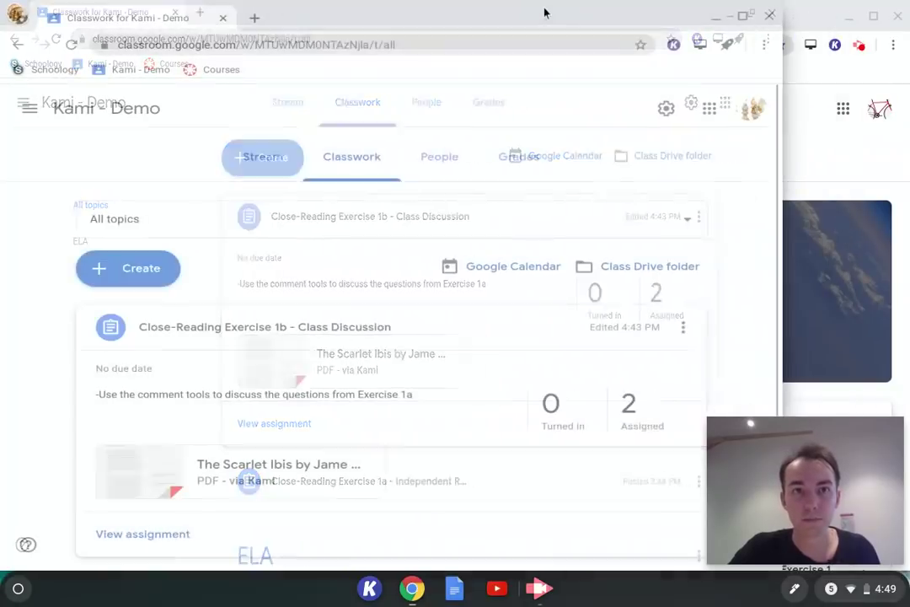
pyautogui.click(781, 153)
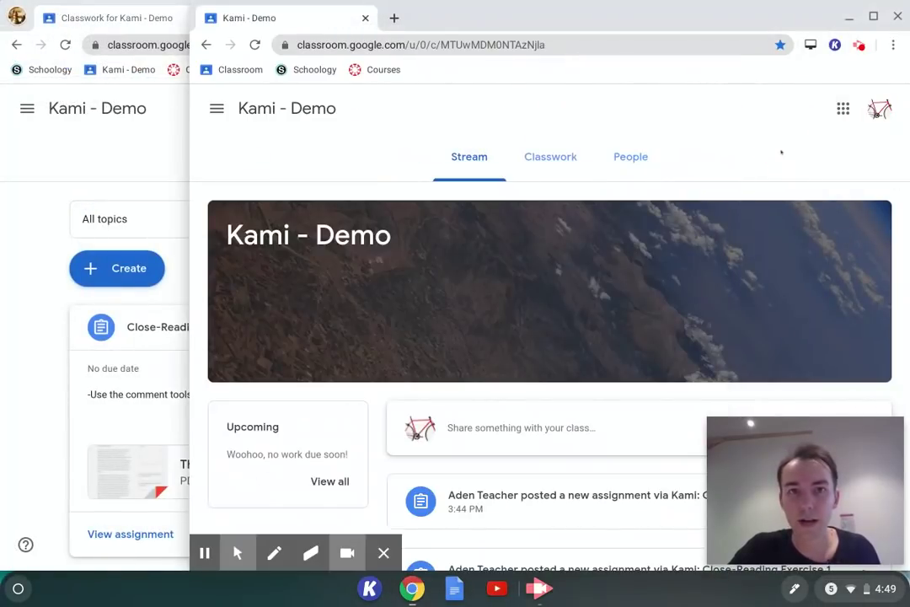
pyautogui.click(875, 18)
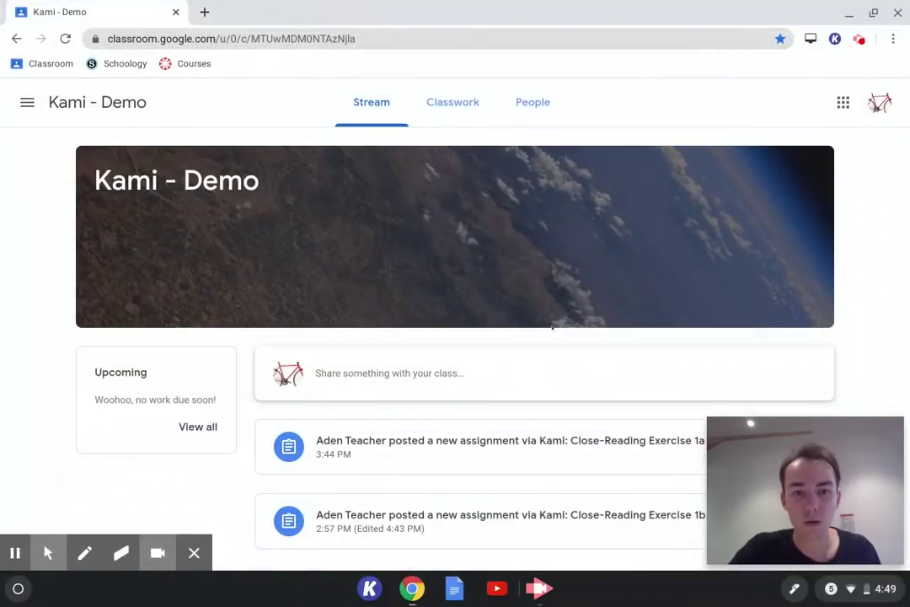
# Open the student's Close-Reading Exercise 1a assignment and open its attached Scarlet Ibis PDF with Kami.
pyautogui.click(498, 439)
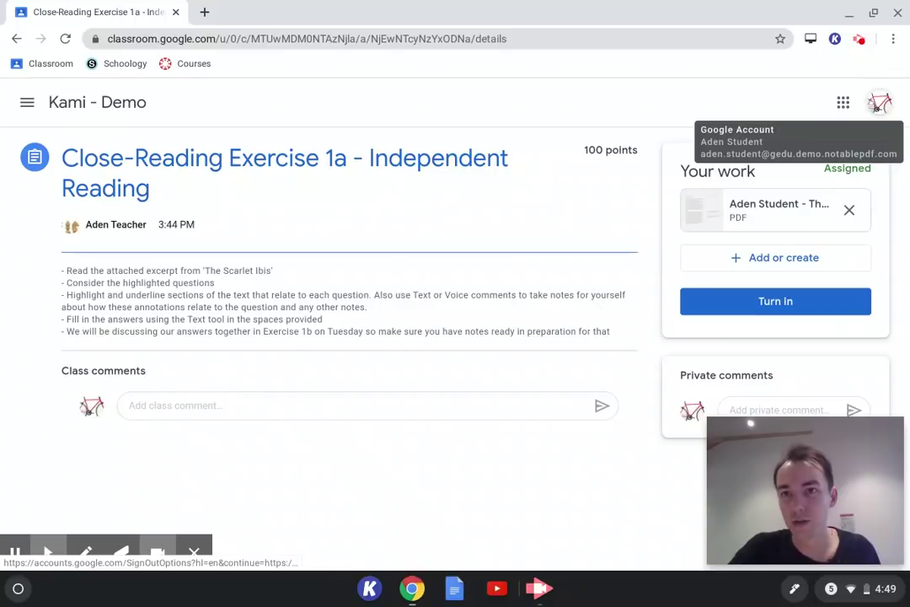
pyautogui.click(766, 204)
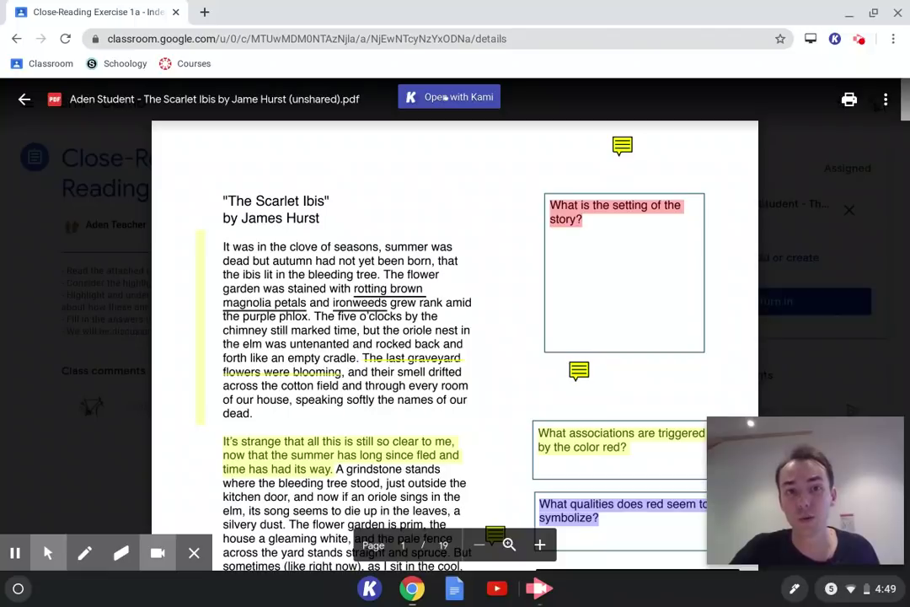
pyautogui.click(445, 97)
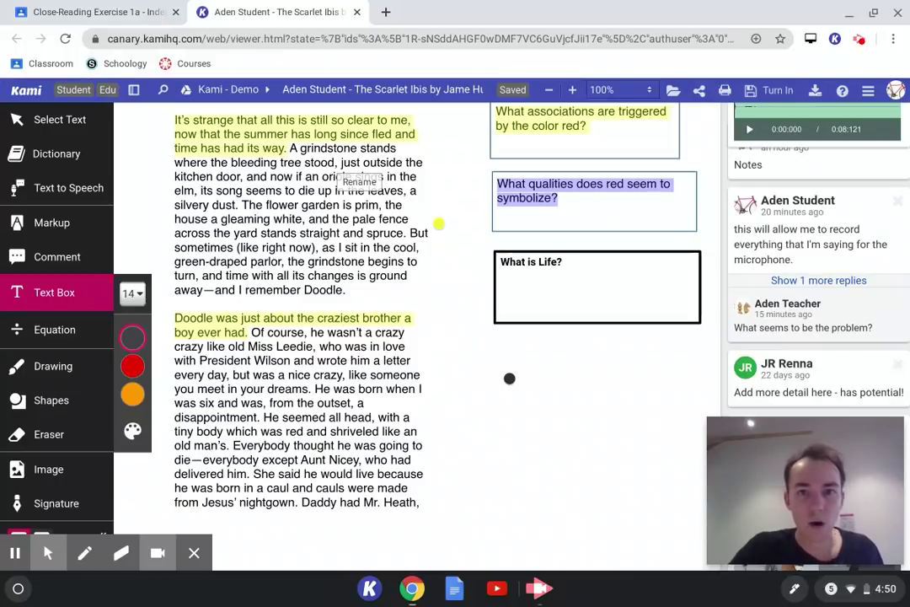
# Examine the question boxes on the document's first page and the teacher's video and voice comments beside them.
pyautogui.scroll(3, 524, 193)
pyautogui.scroll(3, 509, 515)
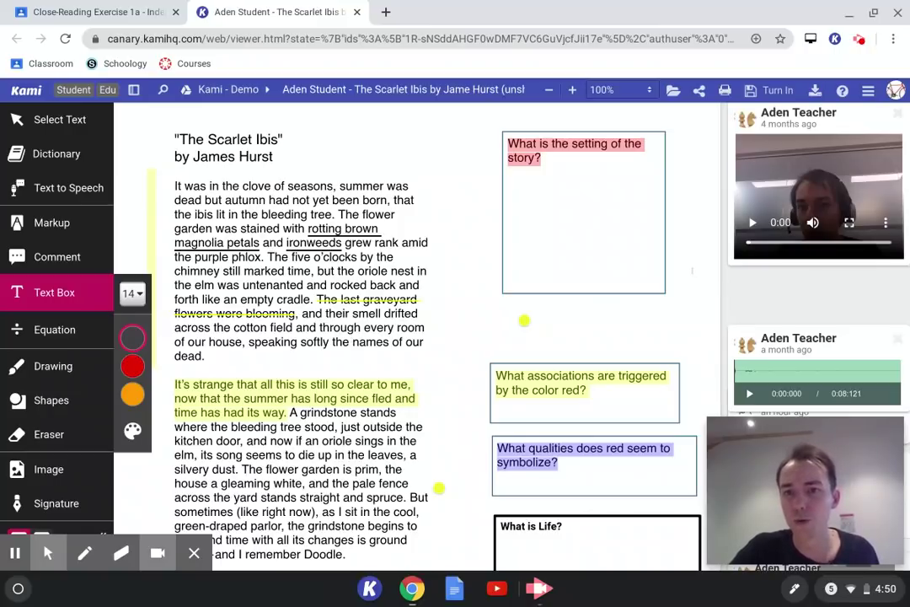
pyautogui.scroll(-1, 569, 119)
pyautogui.scroll(2, 569, 119)
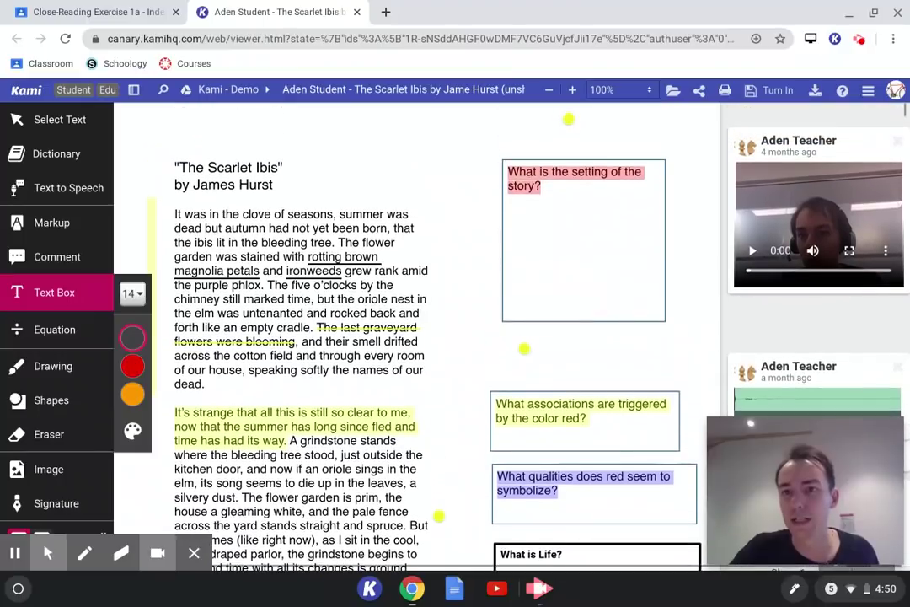
pyautogui.scroll(-1, 569, 119)
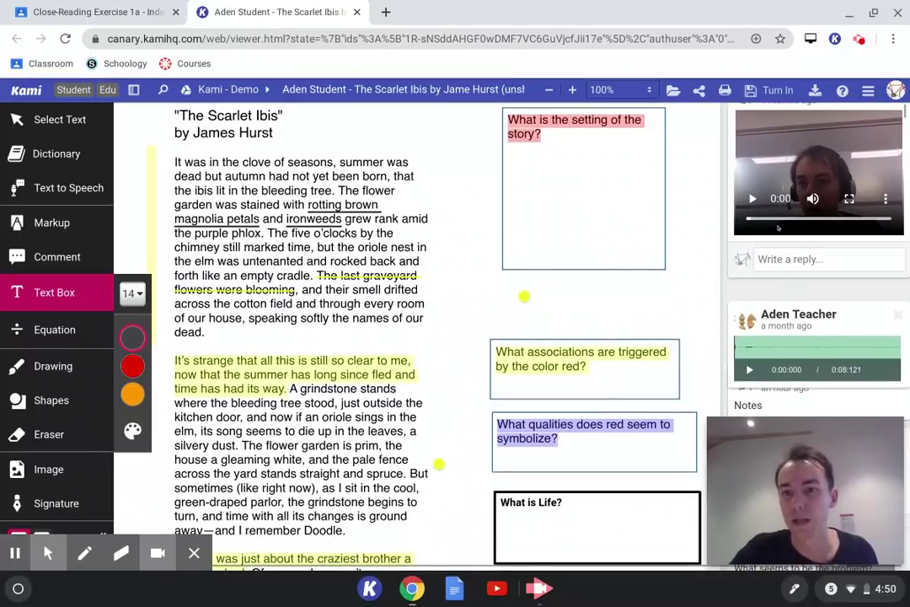
pyautogui.scroll(1, 569, 123)
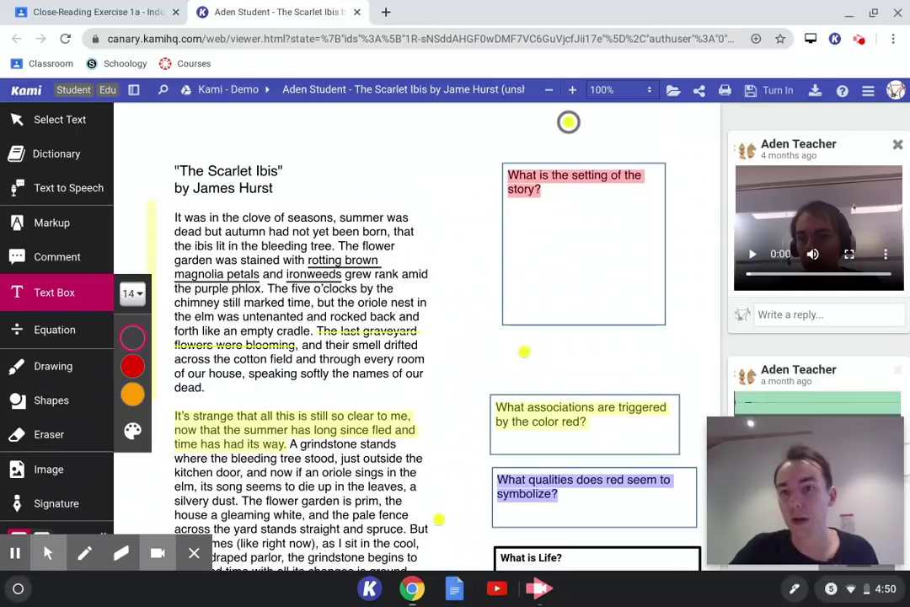
# Show the Comment tool's options and look over the existing comments on the first page again.
pyautogui.click(52, 256)
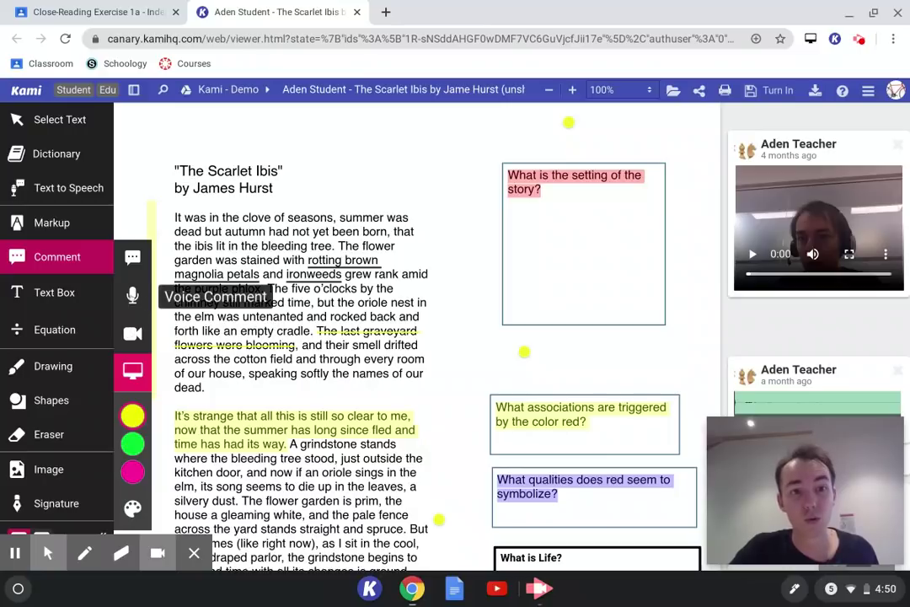
pyautogui.scroll(-3, 523, 236)
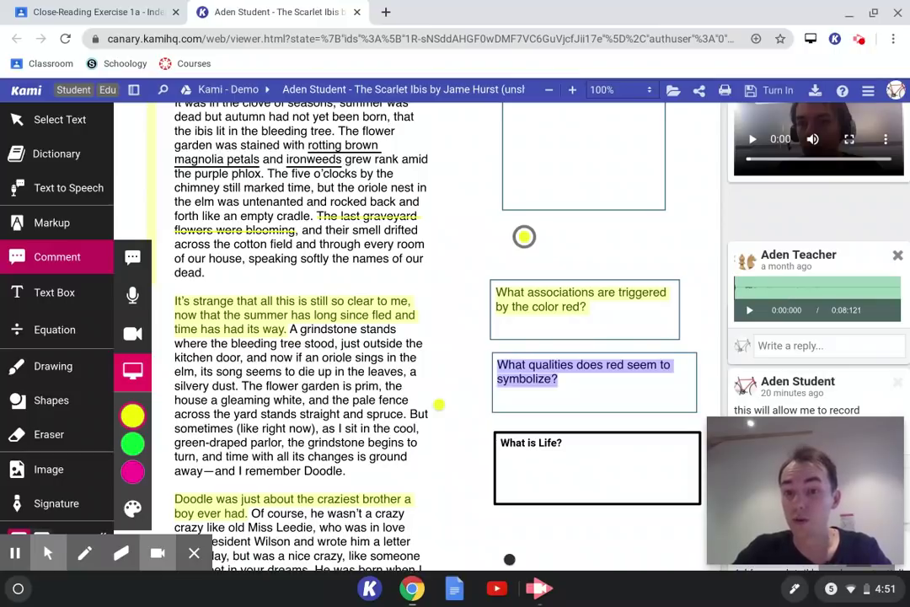
pyautogui.scroll(3, 422, 337)
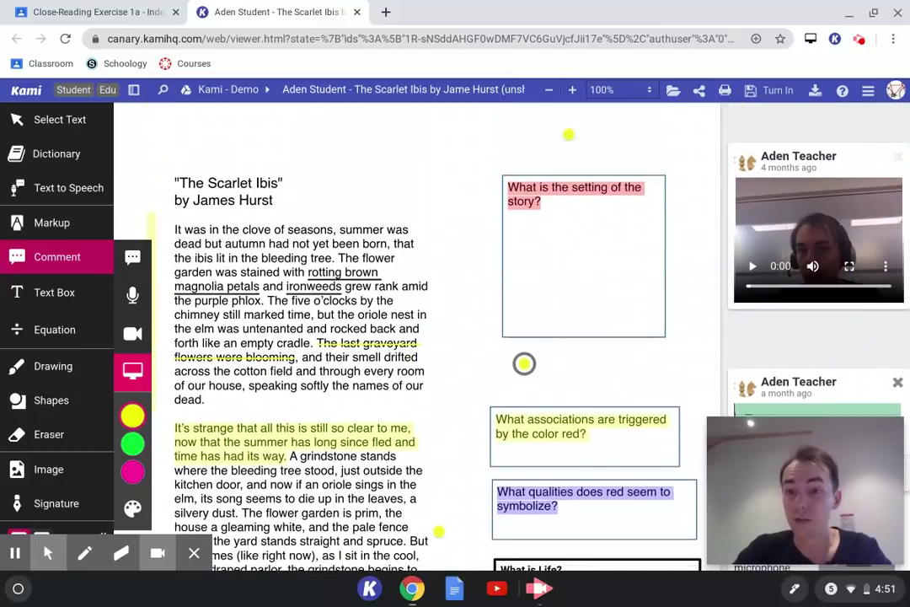
# Add a text comment reading "Notes" at the lower edge of the "What is Love.?" box on the second page.
pyautogui.scroll(-5, 509, 494)
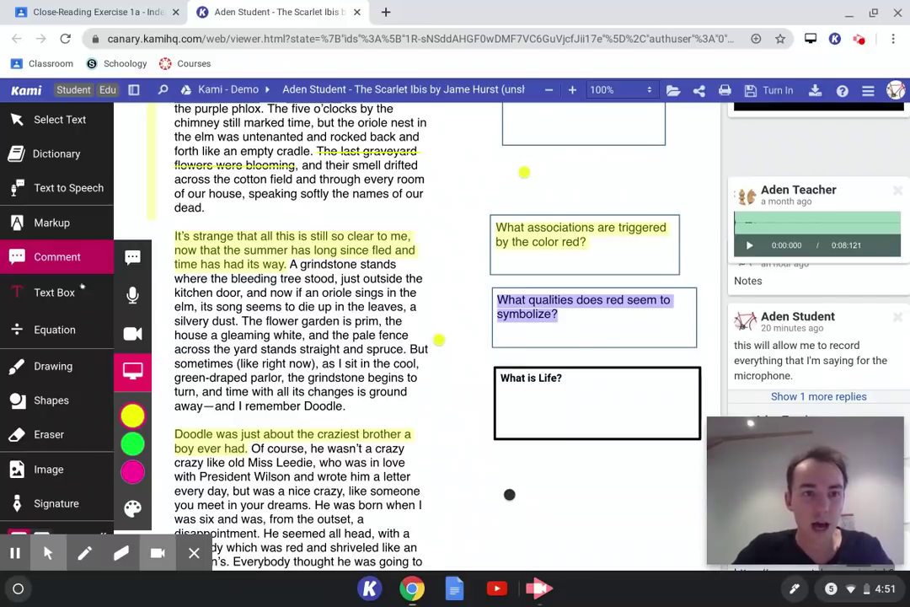
pyautogui.click(132, 257)
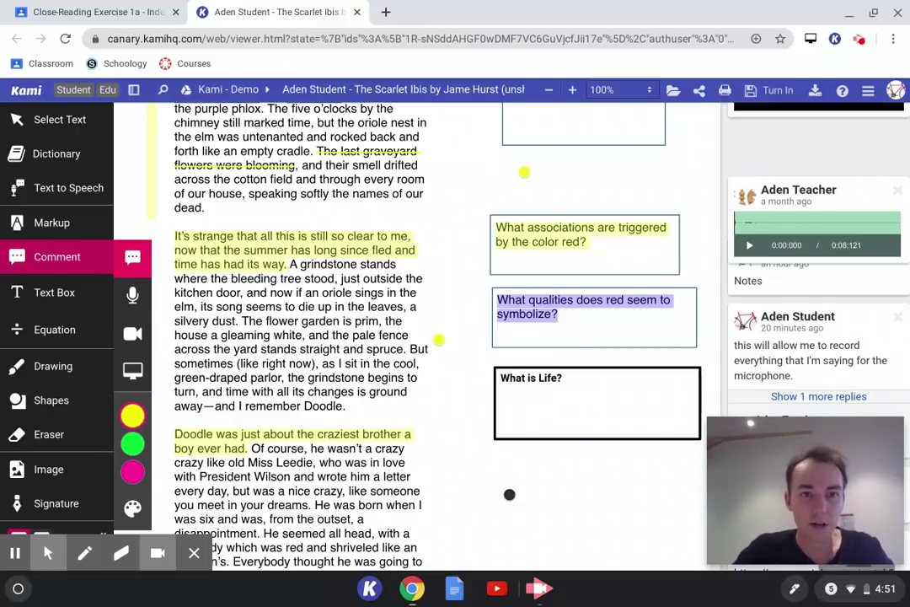
pyautogui.scroll(-10, 433, 337)
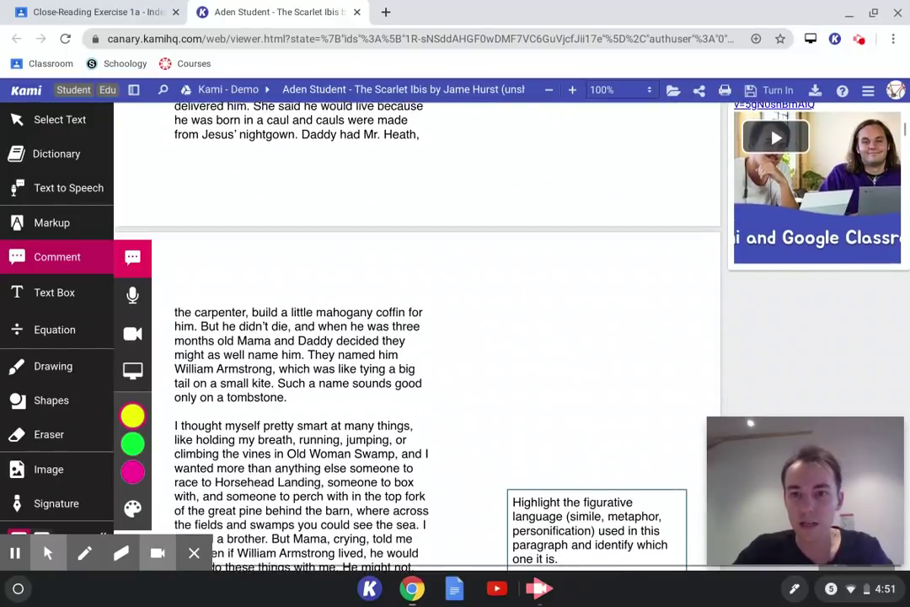
pyautogui.scroll(-4, 573, 165)
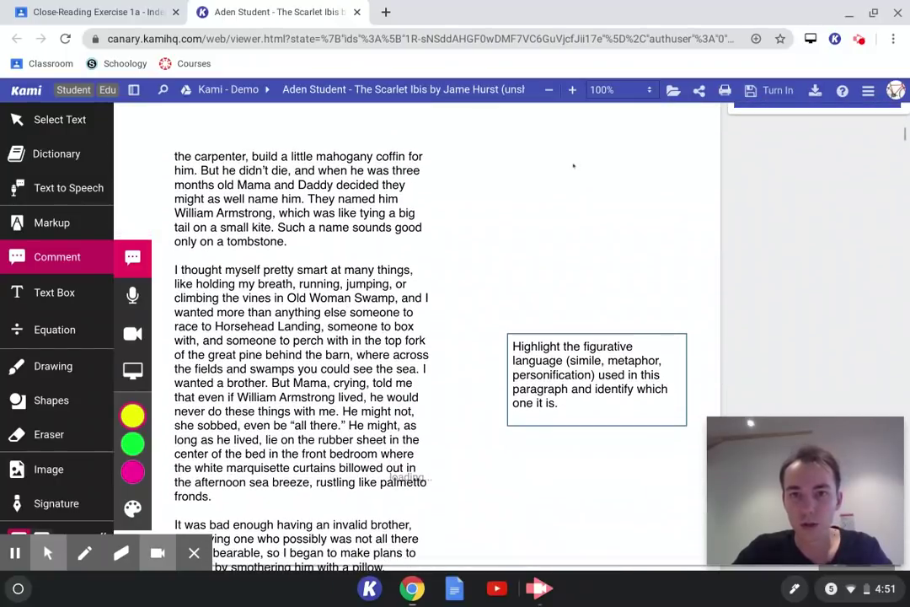
pyautogui.scroll(2, 573, 166)
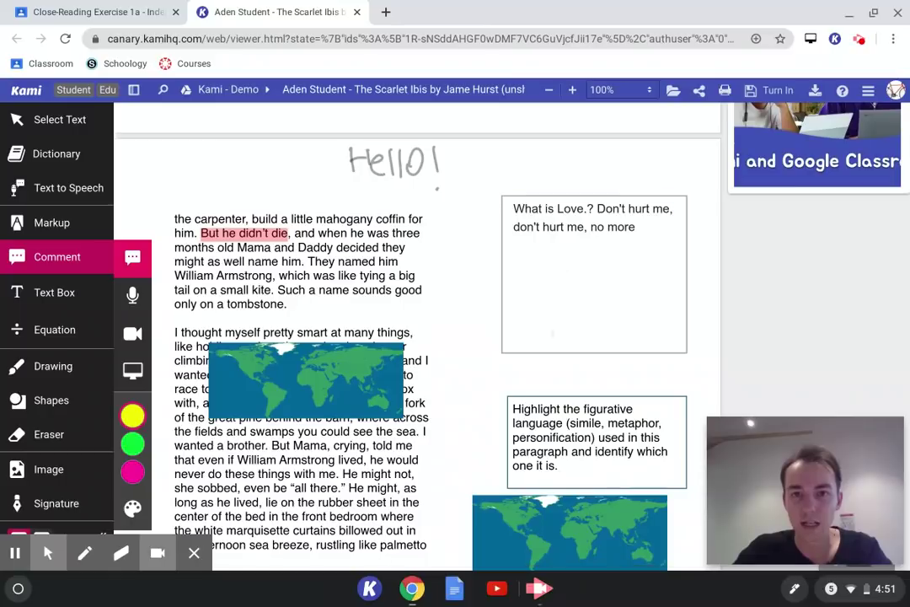
pyautogui.click(571, 357)
pyautogui.scroll(-3, 566, 222)
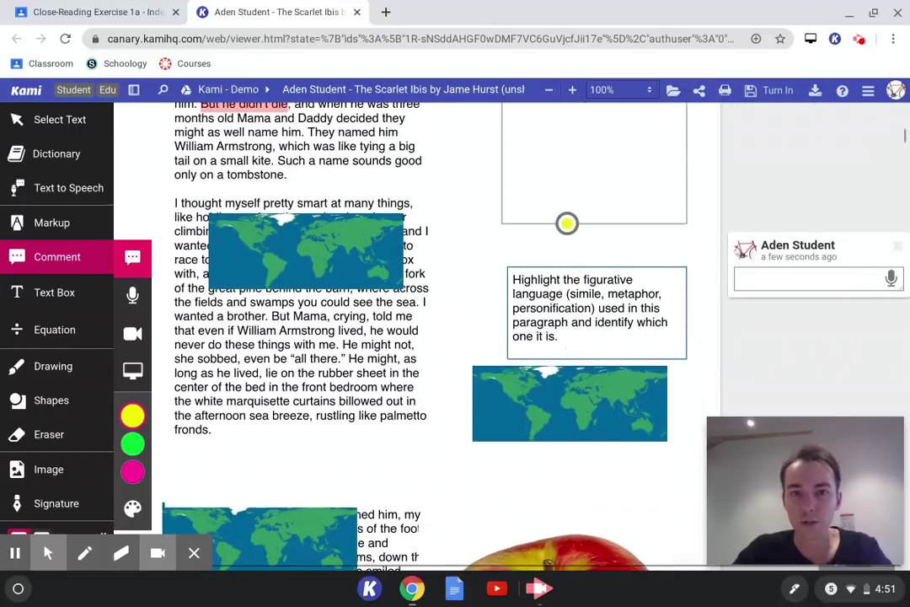
pyautogui.click(819, 280)
pyautogui.write('Notes')
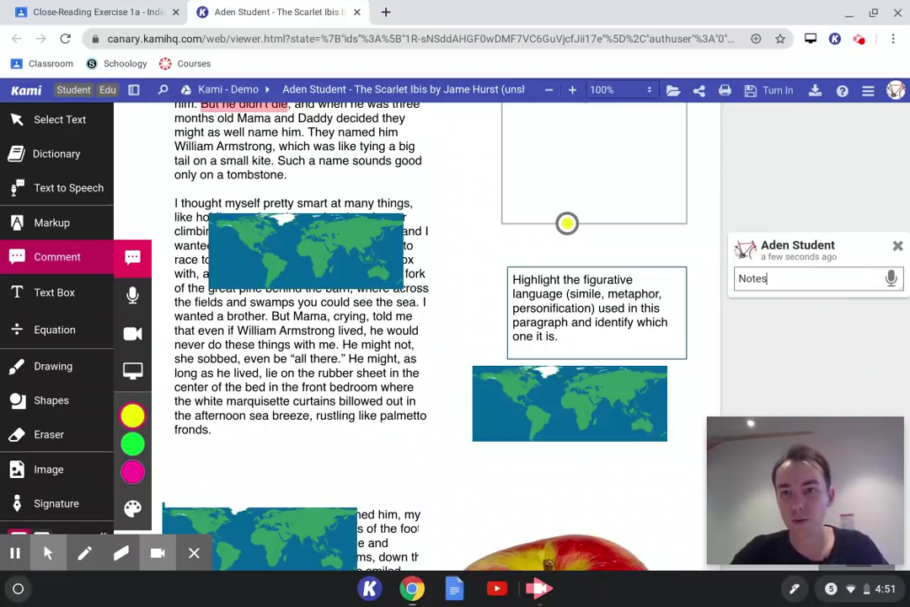
# Clear the "Notes" text from the new comment.
pyautogui.press('BackSpace')
pyautogui.press('BackSpace')
pyautogui.press('BackSpace')
pyautogui.press('BackSpace')
pyautogui.press('BackSpace')
# Select the second page's passage from "They named him William Armstrong" to "only on a tombstone.", and put the cursor in the "What is Love.?" box.
pyautogui.scroll(1, 452, 293)
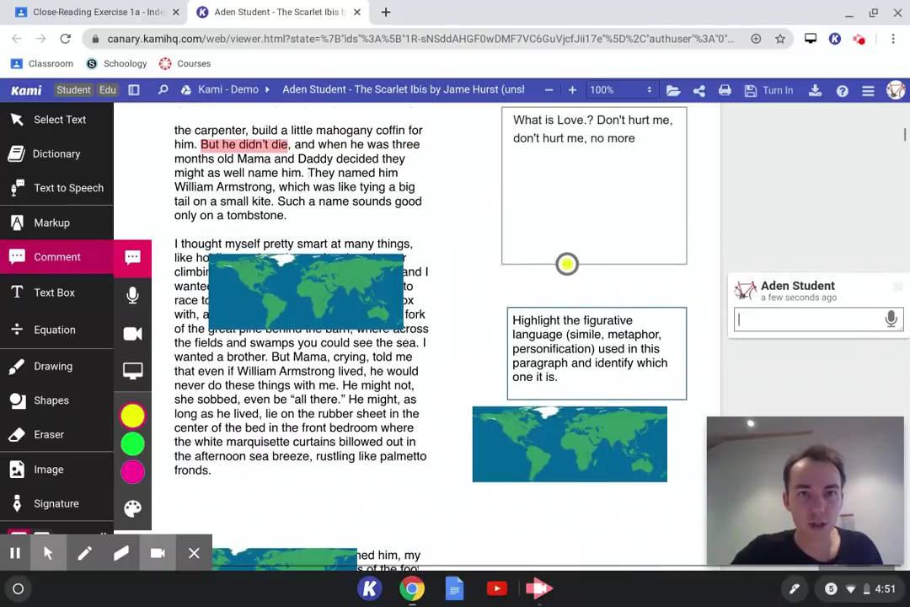
pyautogui.moveTo(308, 173); pyautogui.dragTo(288, 216)
pyautogui.scroll(2, 625, 235)
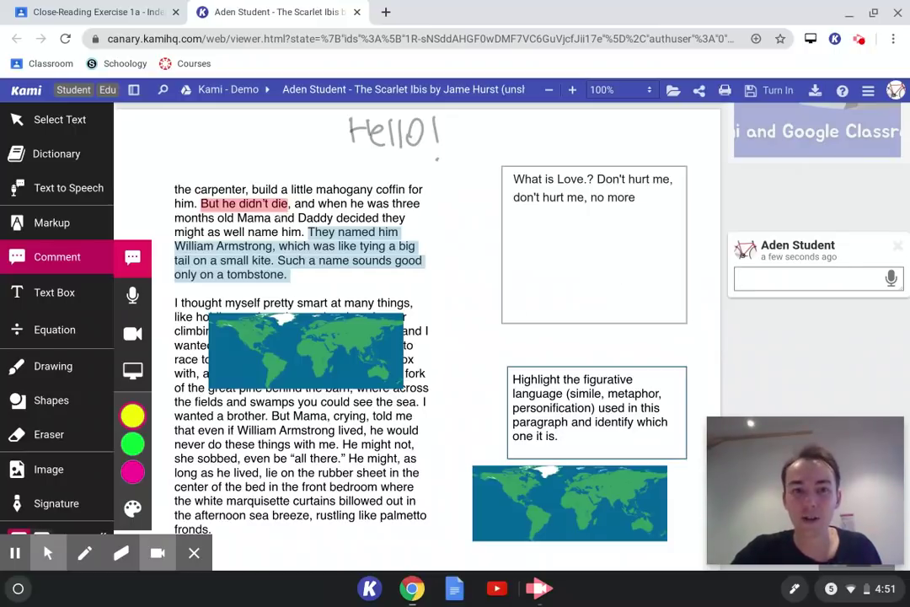
pyautogui.moveTo(336, 250)
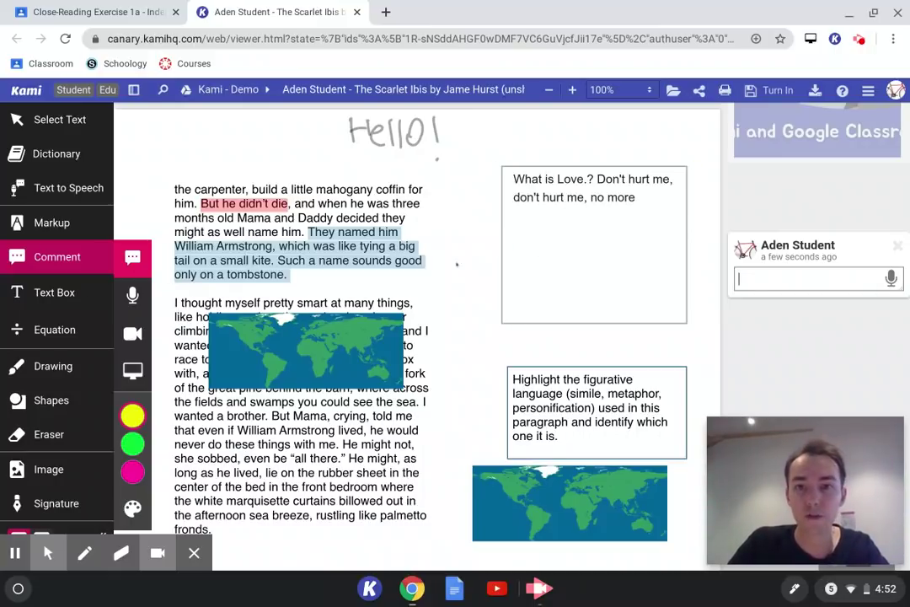
pyautogui.click(633, 180)
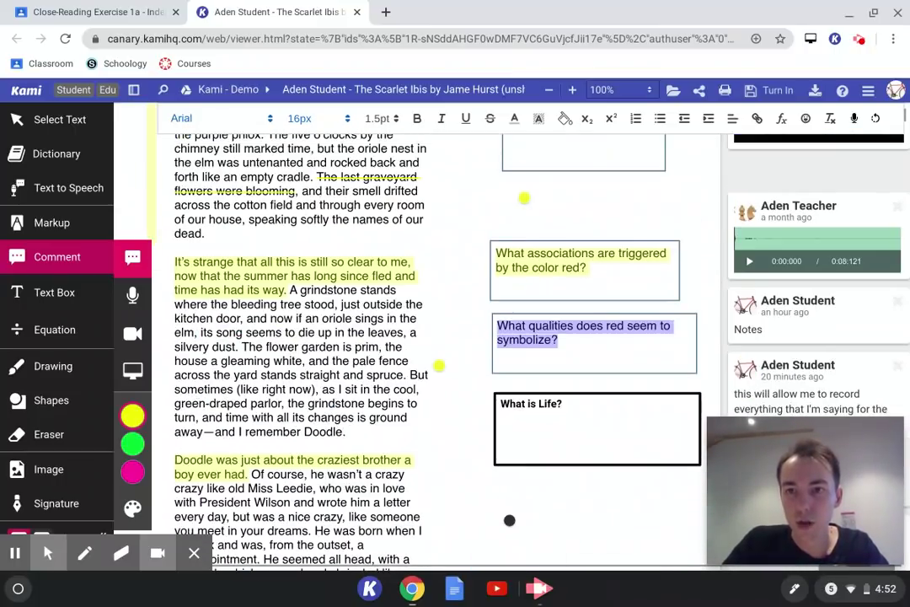
# Switch through the Voice Comment, video comment and Screen Capture options, showing the teacher's existing comments on the first page.
pyautogui.scroll(-1, 438, 337)
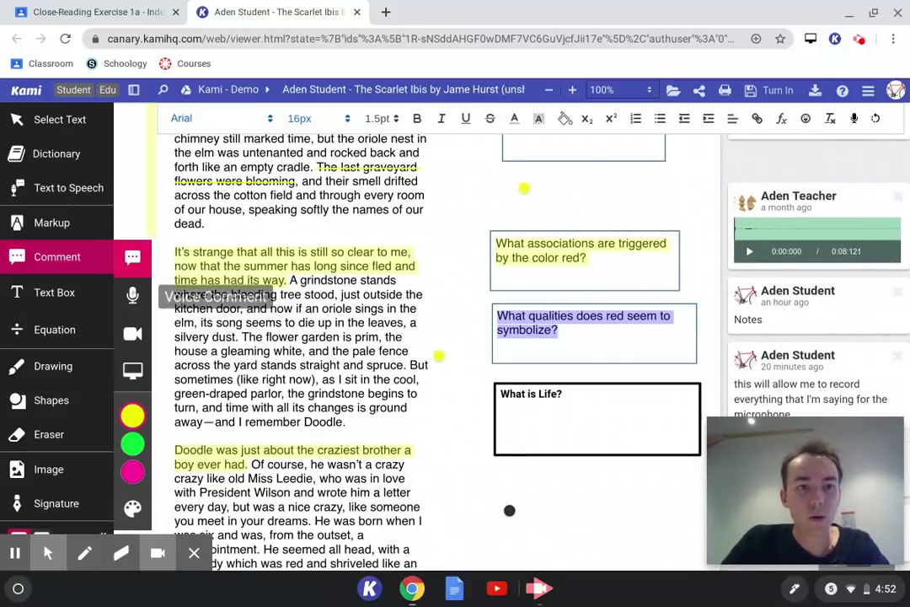
pyautogui.click(132, 295)
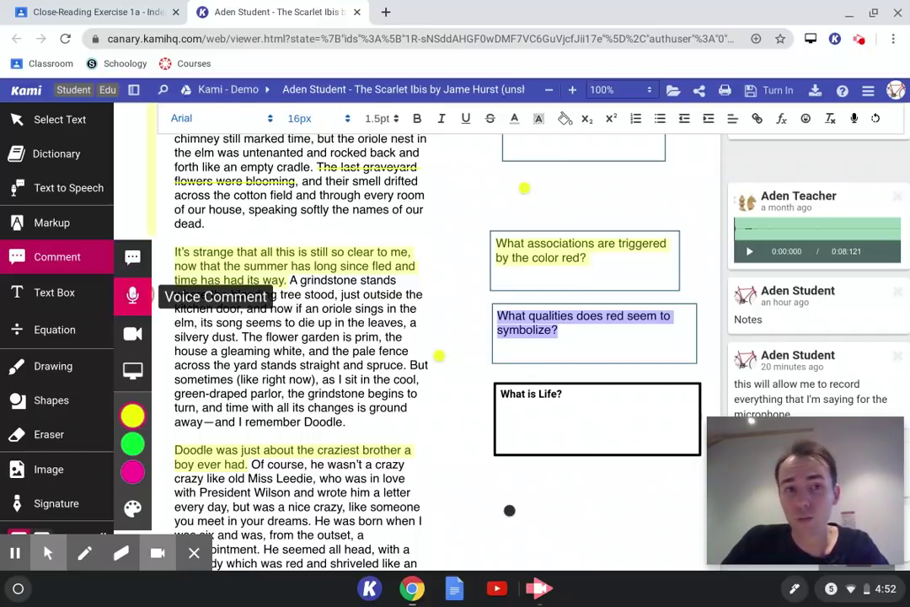
pyautogui.scroll(3, 525, 308)
pyautogui.click(524, 307)
pyautogui.click(132, 334)
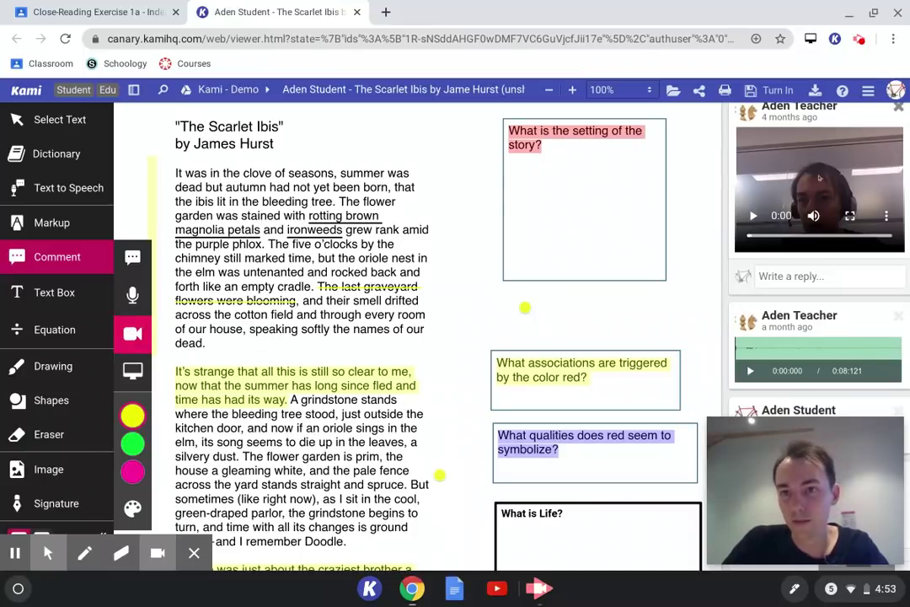
pyautogui.scroll(-1, 820, 177)
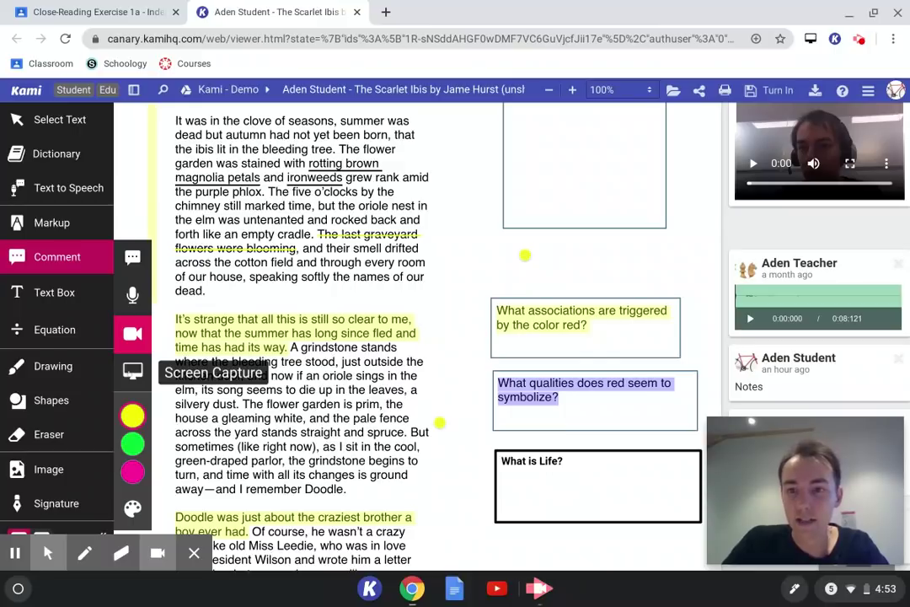
pyautogui.click(133, 370)
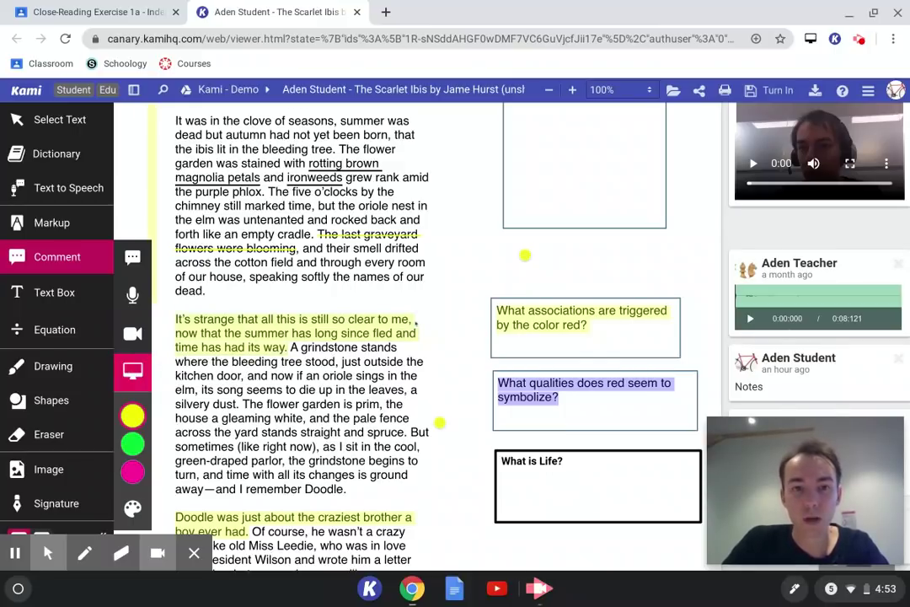
# Look through the document's pages for the teacher's screen-capture comment beside the handwritten velocity calculation.
pyautogui.scroll(-5, 416, 322)
pyautogui.scroll(-3, 416, 322)
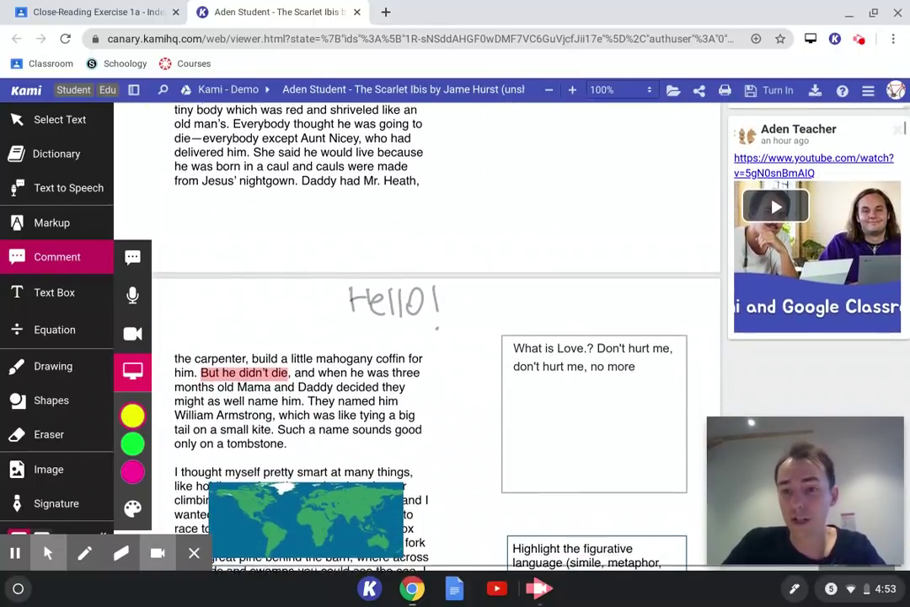
pyautogui.scroll(-2, 415, 323)
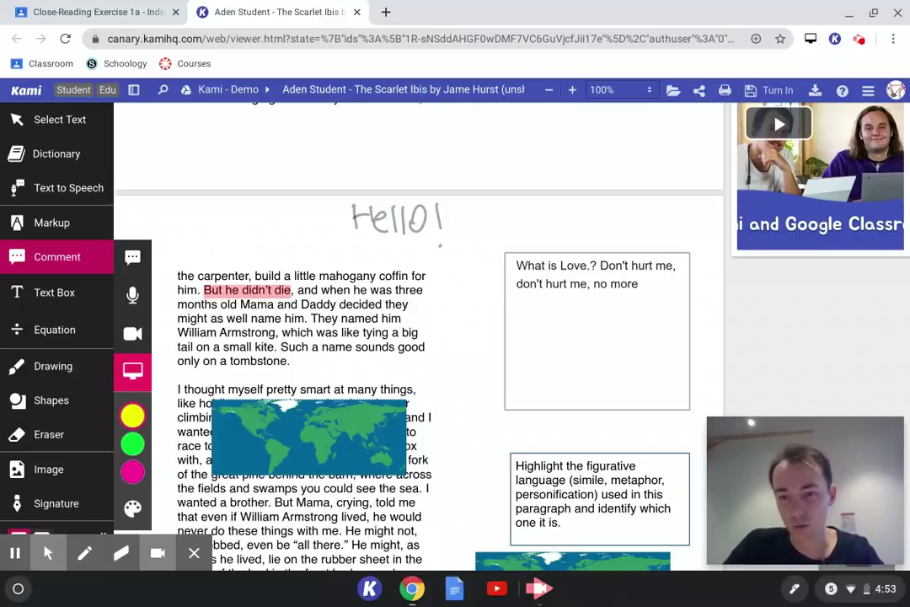
pyautogui.scroll(-10, 421, 337)
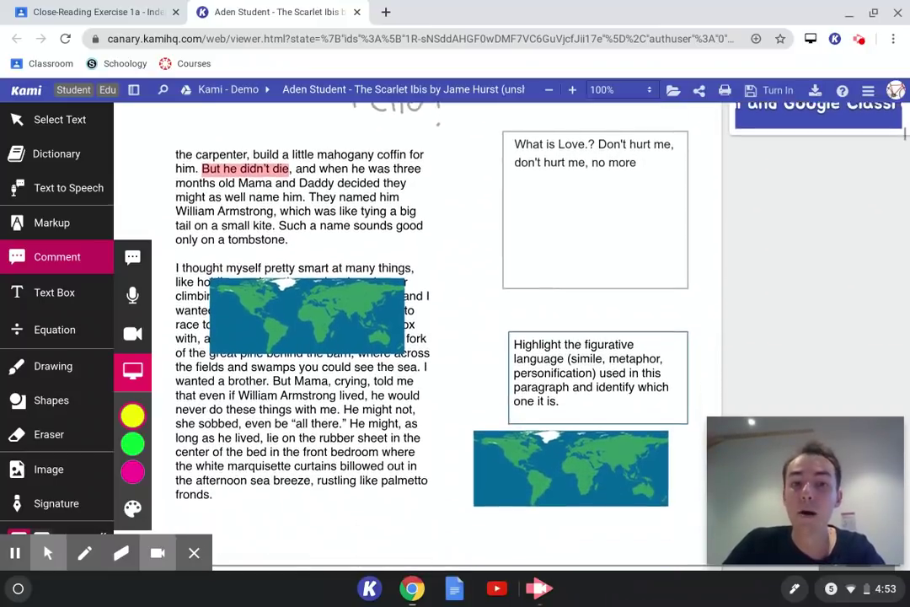
pyautogui.scroll(-5, 421, 337)
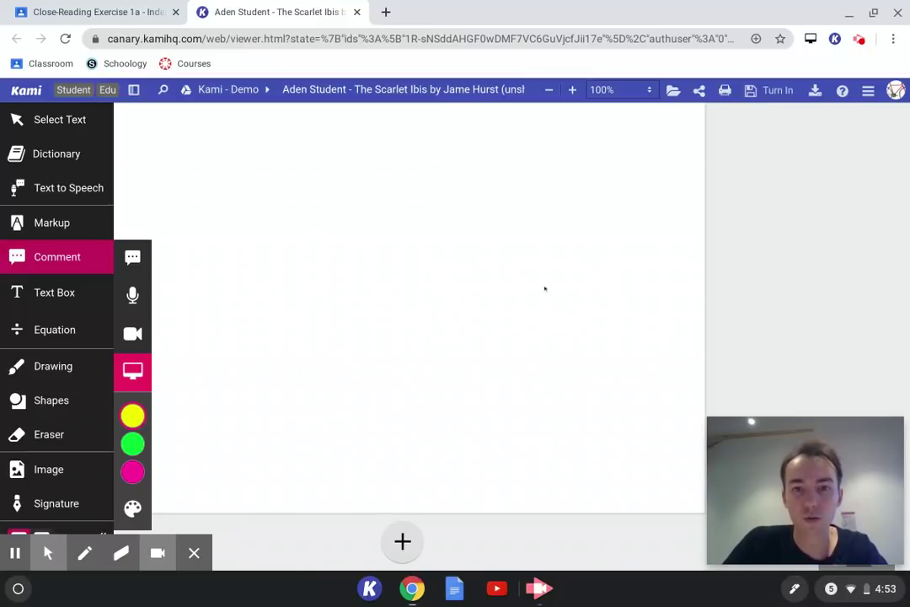
pyautogui.scroll(5, 544, 289)
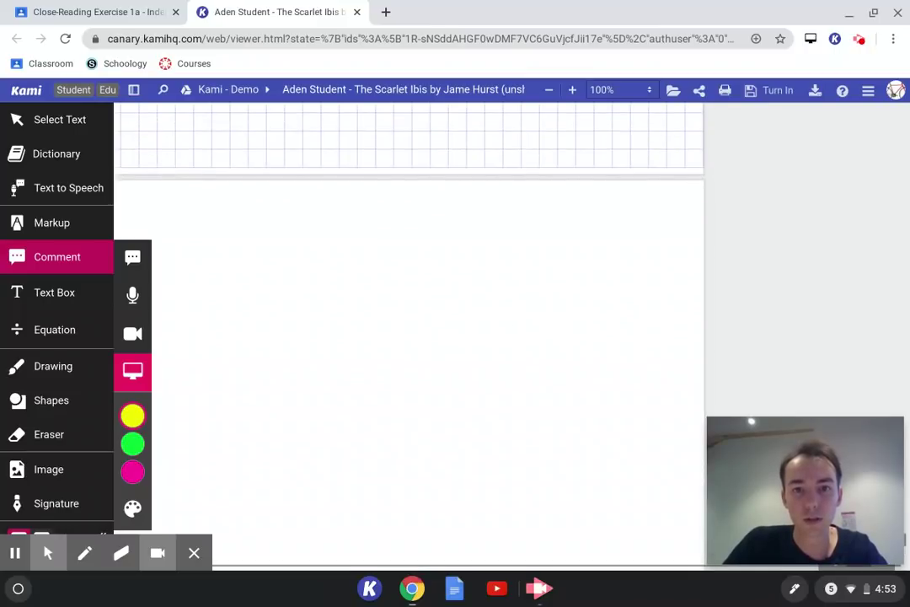
pyautogui.scroll(8, 550, 269)
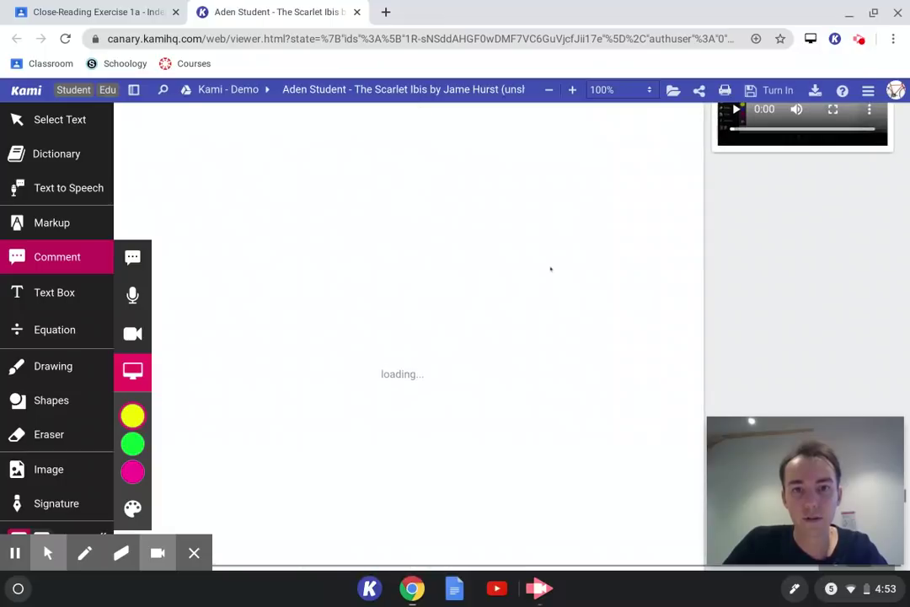
pyautogui.scroll(5, 550, 269)
pyautogui.scroll(1, 408, 328)
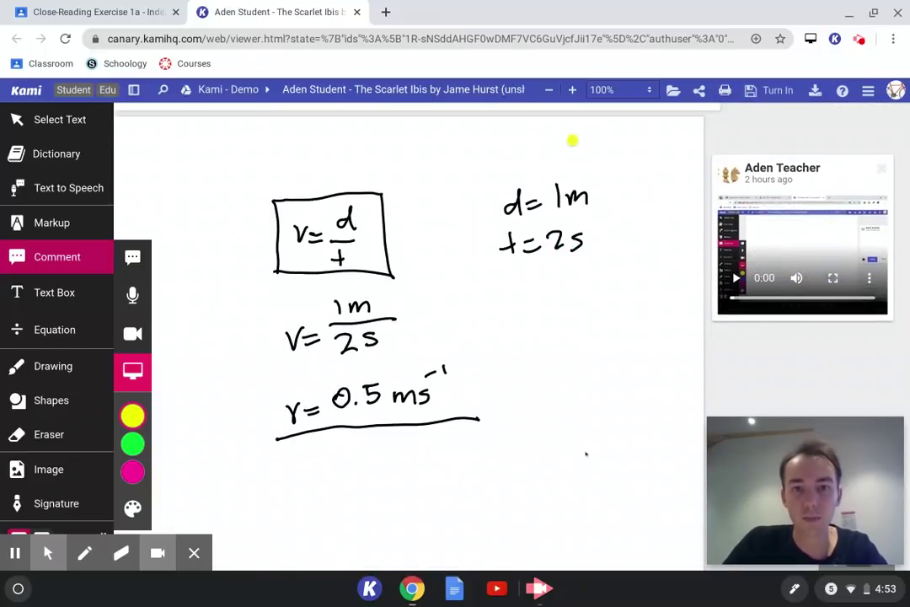
# Play the teacher's screen-capture video of the velocity calculation in full screen up to 0:40, and exit full screen.
pyautogui.click(828, 231)
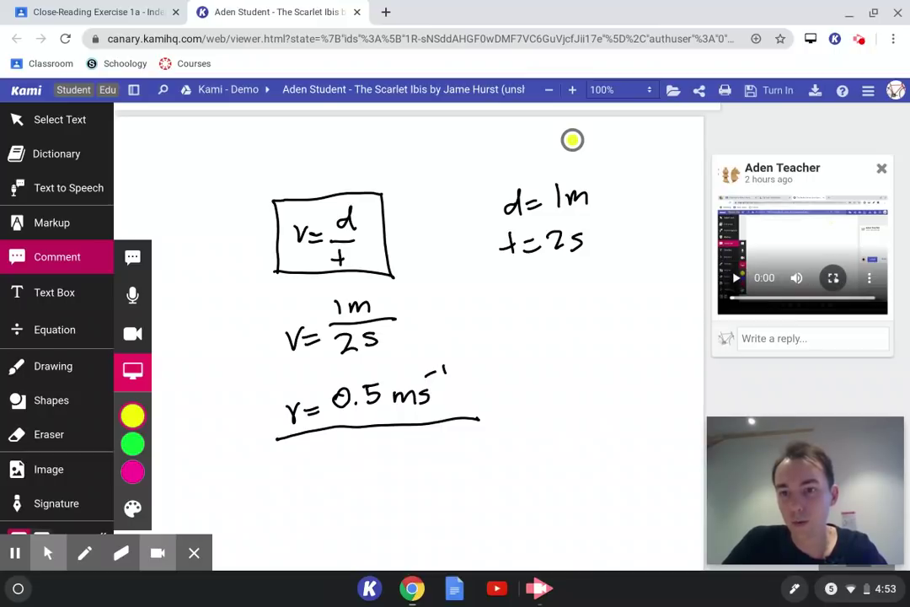
pyautogui.click(833, 278)
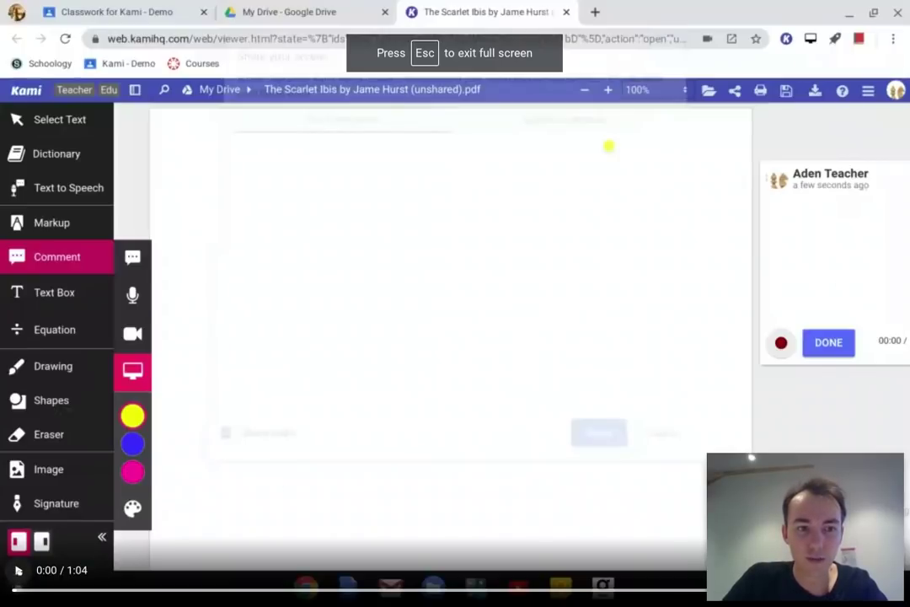
pyautogui.click(19, 570)
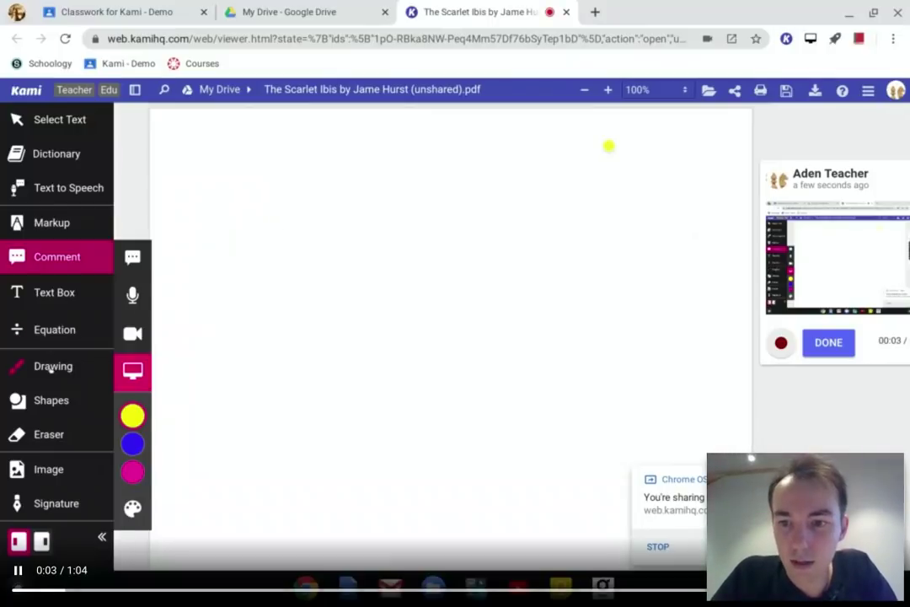
pyautogui.click(20, 570)
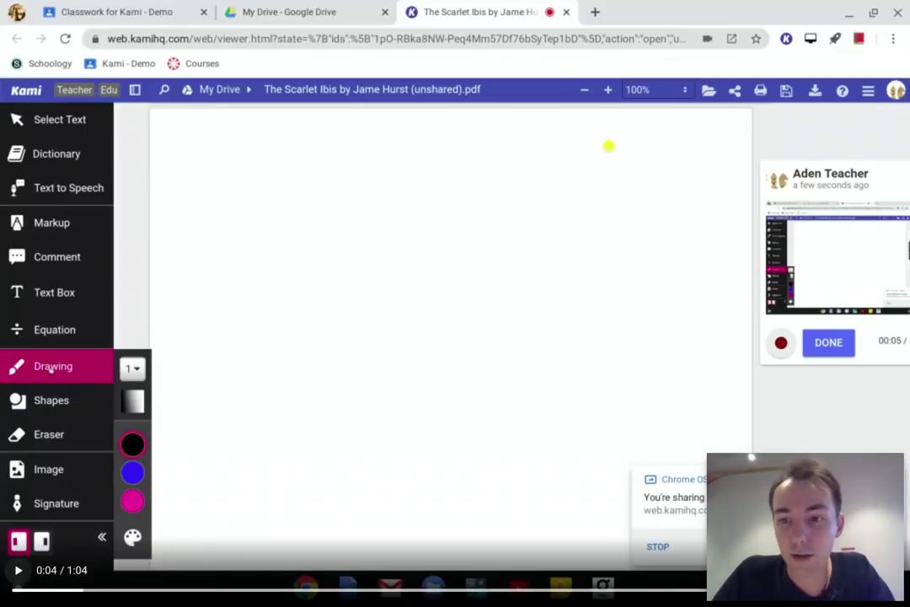
pyautogui.press('space')
pyautogui.click(18, 570)
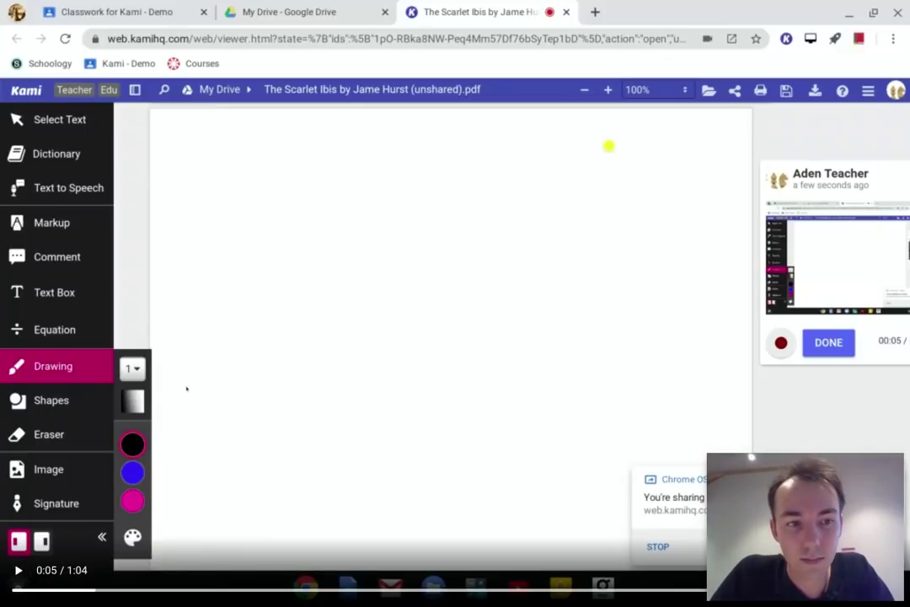
pyautogui.click(18, 571)
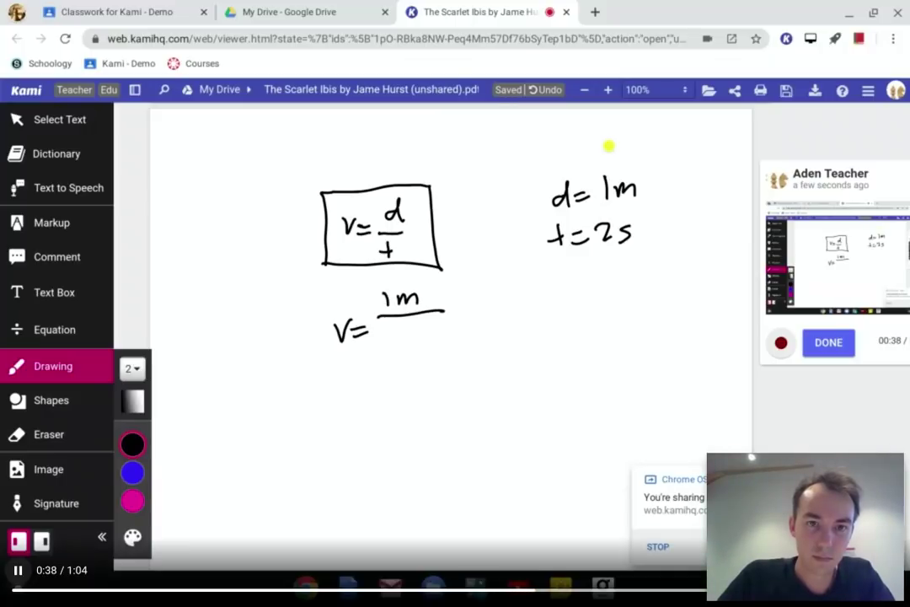
pyautogui.click(17, 570)
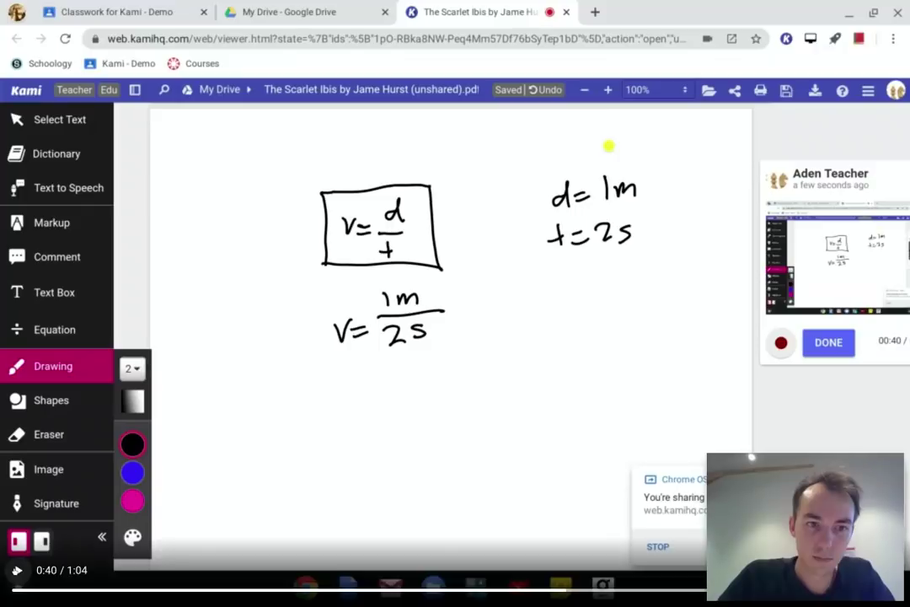
pyautogui.press('Escape')
# Look over the velocity calculation page once more and return to the story text on the earlier pages.
pyautogui.scroll(-2, 447, 267)
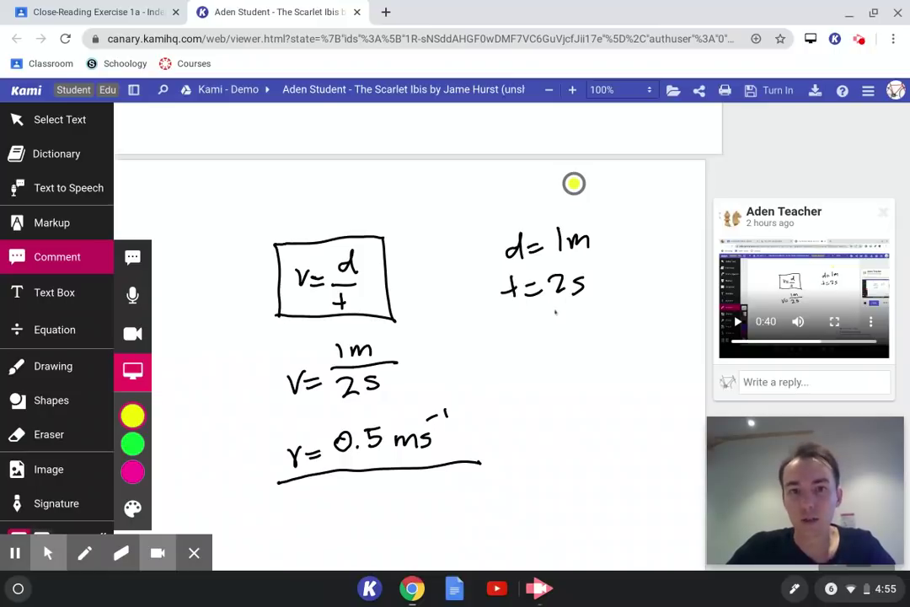
pyautogui.scroll(1, 579, 312)
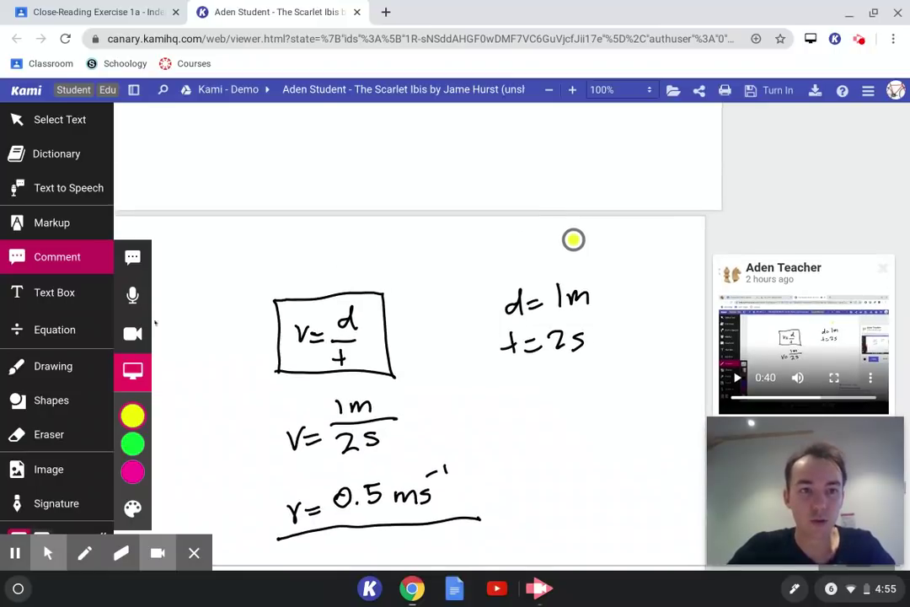
pyautogui.scroll(1, 452, 404)
pyautogui.scroll(1, 451, 404)
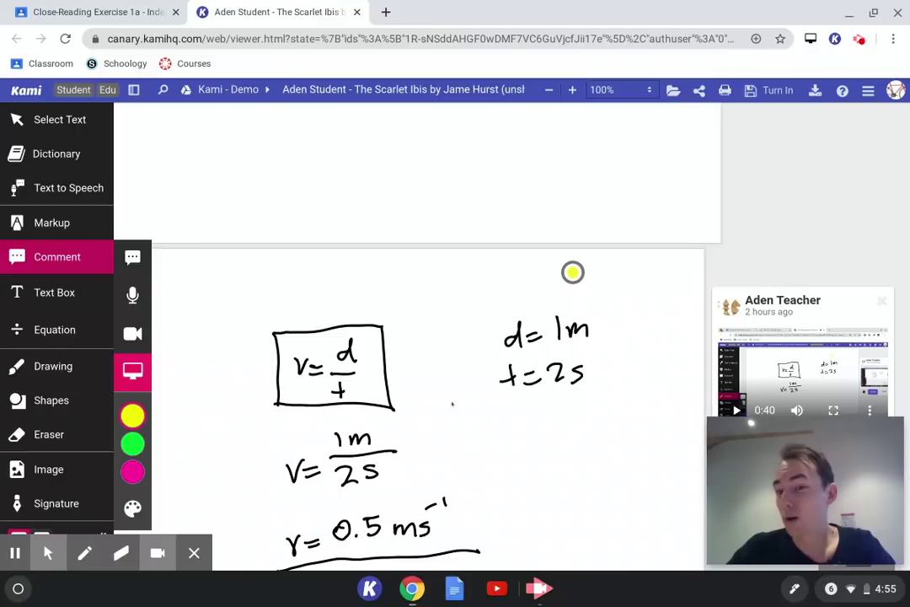
pyautogui.scroll(2, 573, 272)
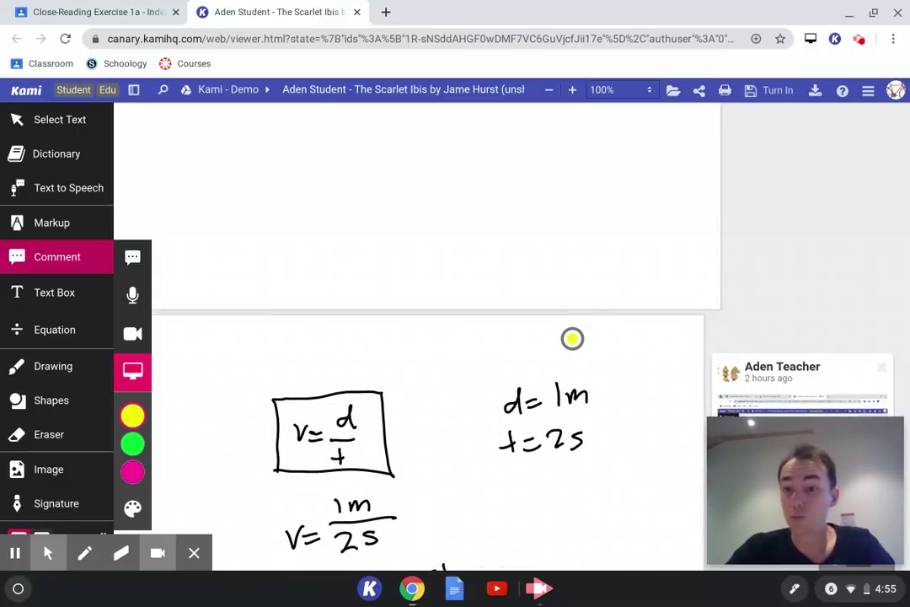
pyautogui.scroll(10, 573, 338)
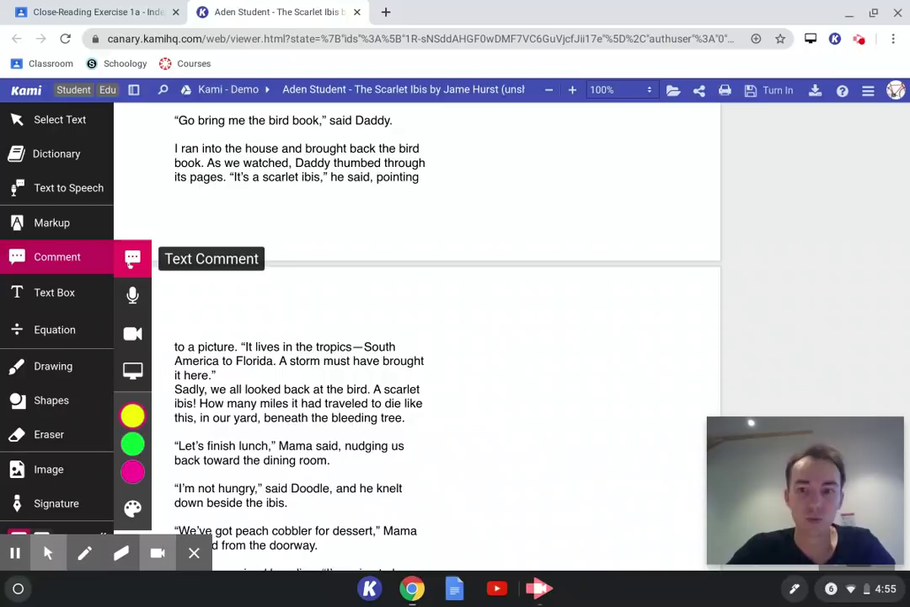
pyautogui.scroll(5, 417, 337)
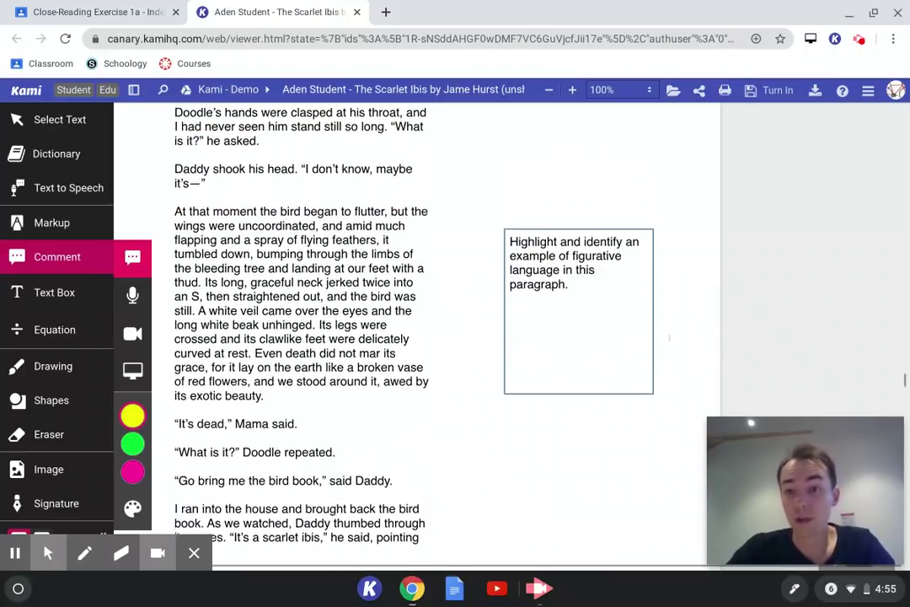
pyautogui.scroll(8, 417, 337)
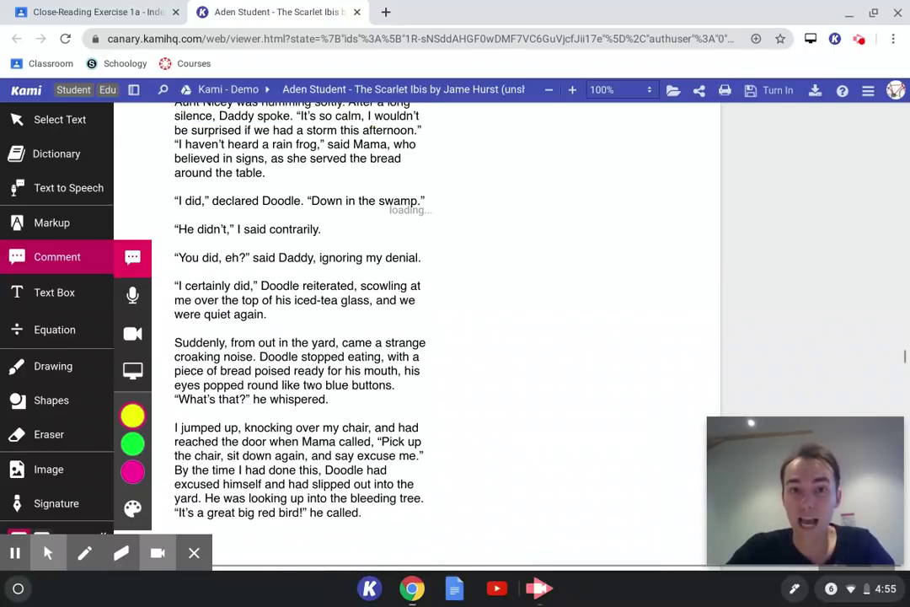
pyautogui.scroll(4, 421, 337)
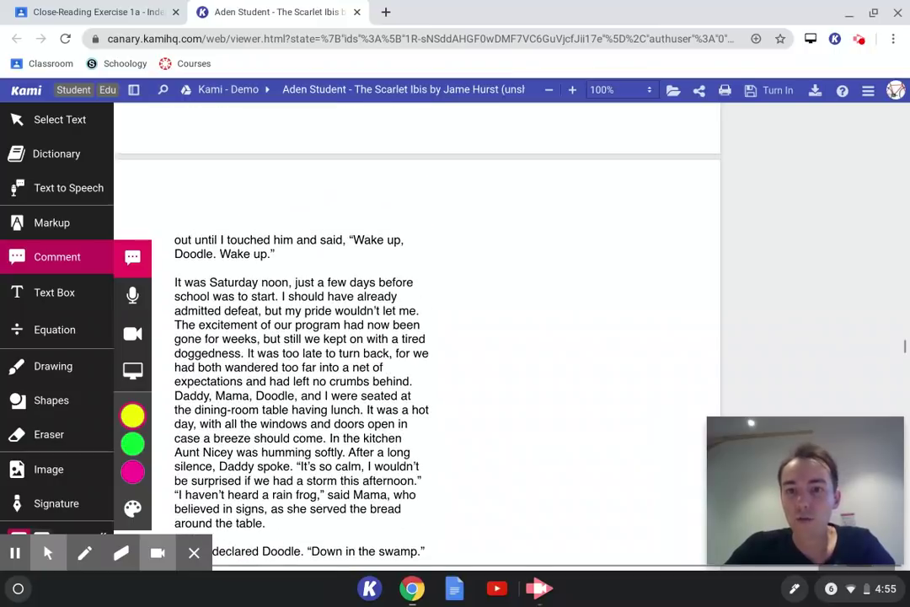
pyautogui.scroll(2, 421, 337)
pyautogui.scroll(20, 421, 337)
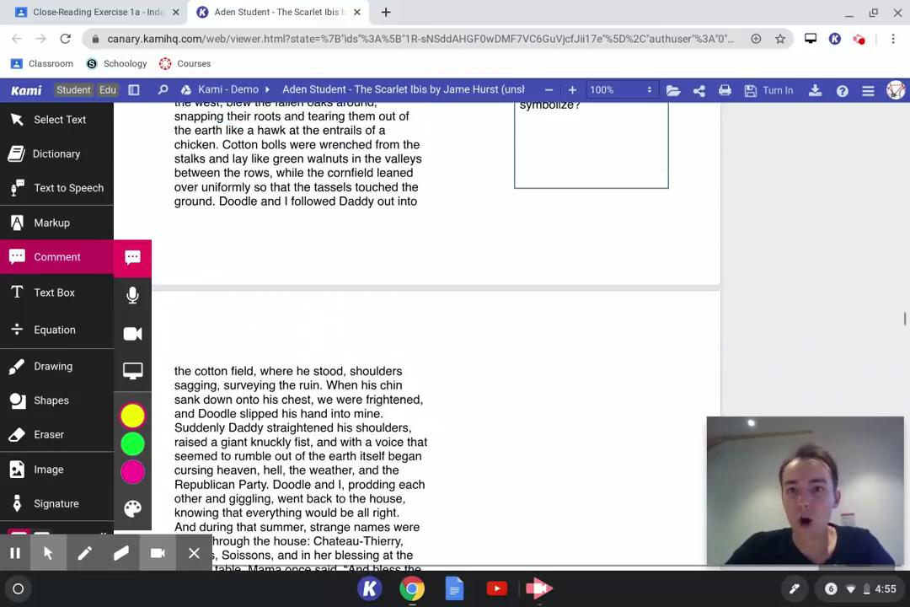
pyautogui.scroll(10, 421, 337)
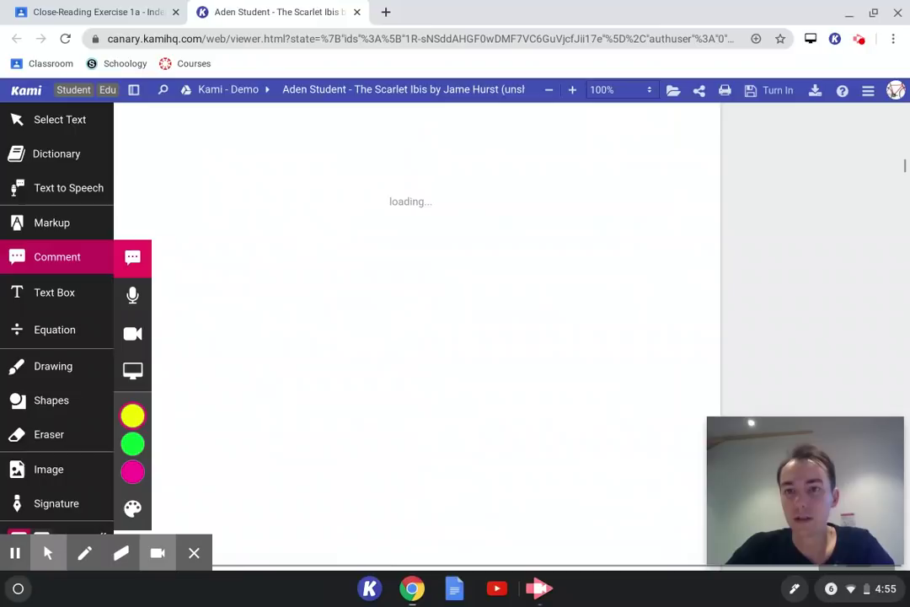
pyautogui.scroll(3, 422, 337)
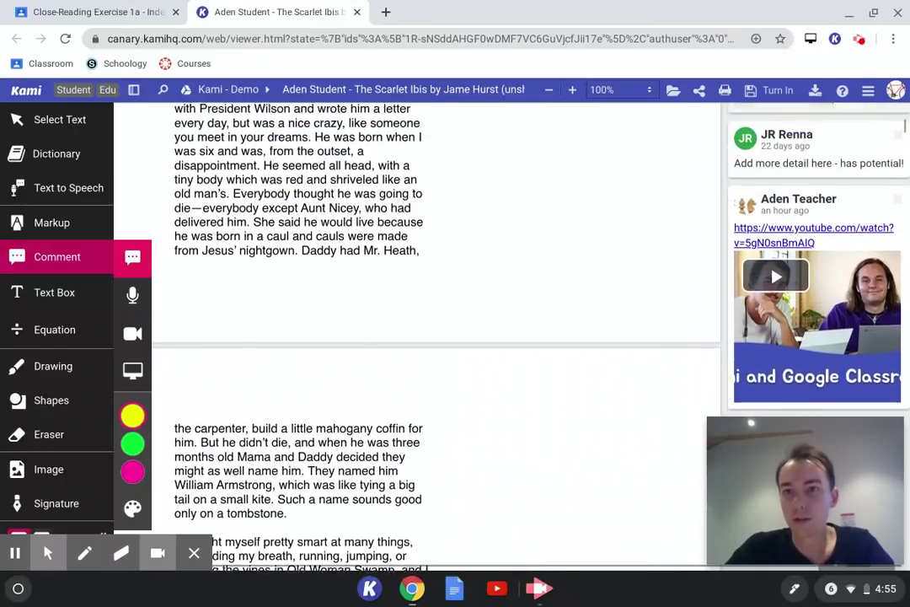
pyautogui.click(829, 246)
pyautogui.hotkey('ctrl', 'c')
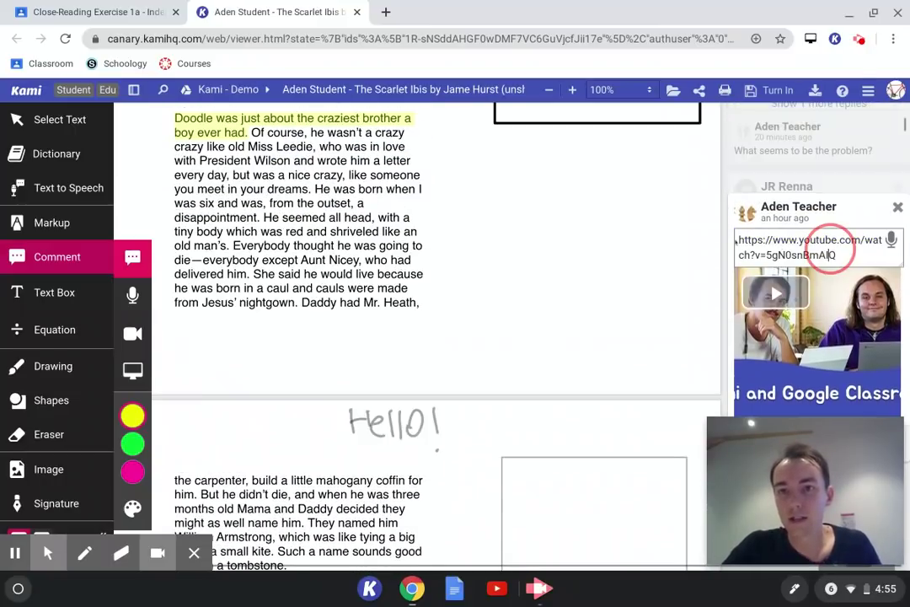
# Close the link comment's editing and look over its embedded YouTube video beside the document.
pyautogui.click(509, 222)
pyautogui.scroll(-4, 509, 223)
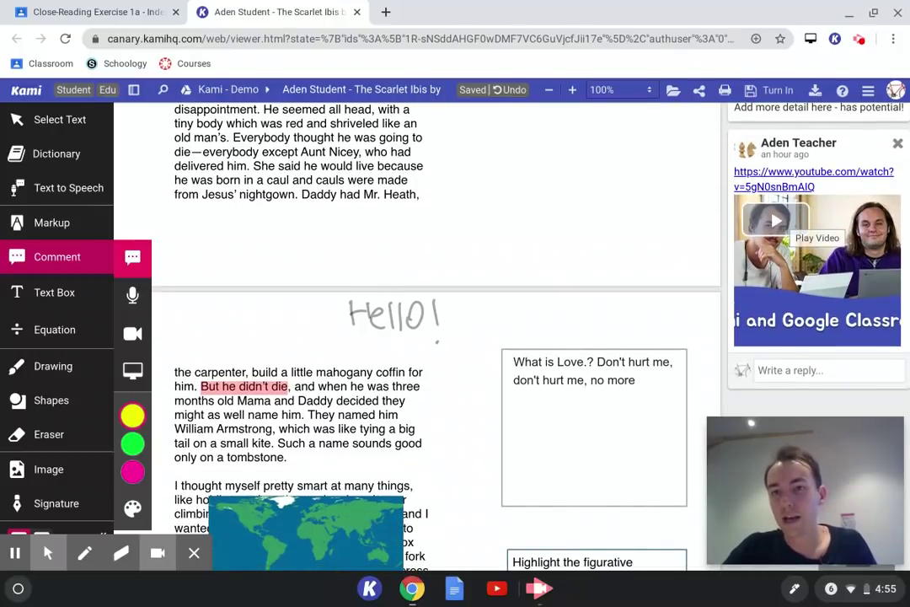
pyautogui.scroll(-2, 834, 177)
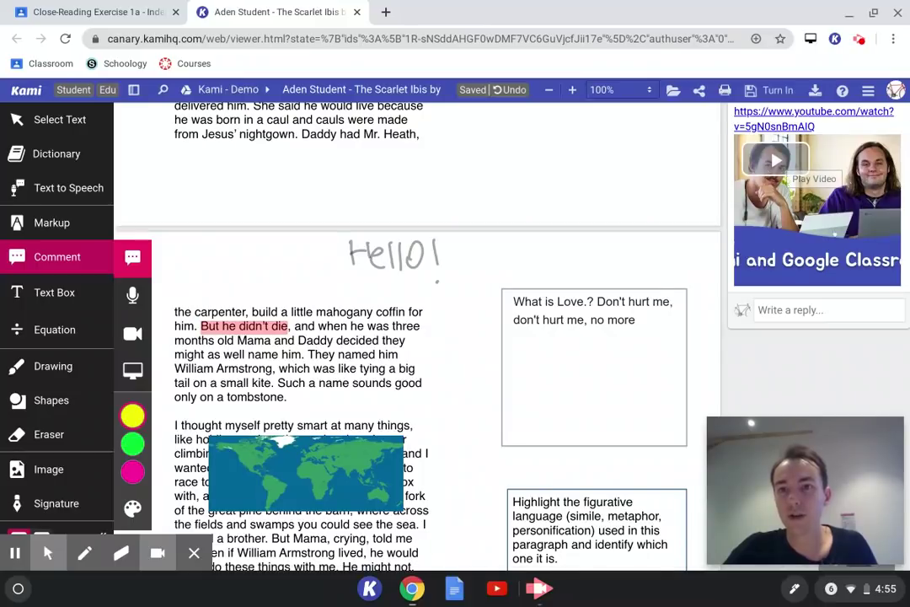
pyautogui.scroll(2, 776, 160)
pyautogui.scroll(5, 509, 224)
pyautogui.scroll(-3, 509, 224)
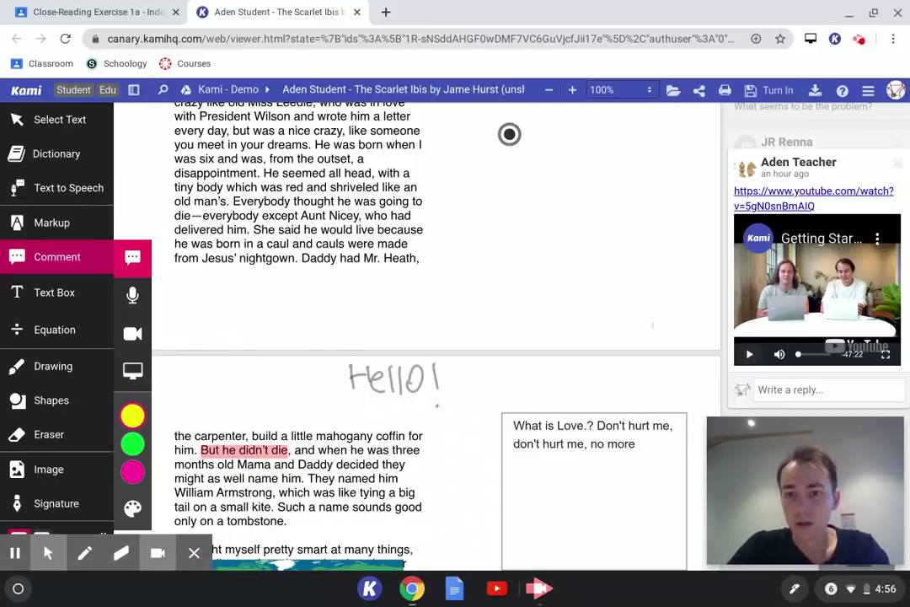
# Post a text comment containing the copied YouTube link beside the "What is Love" box, and delete that comment again.
pyautogui.scroll(-3, 509, 134)
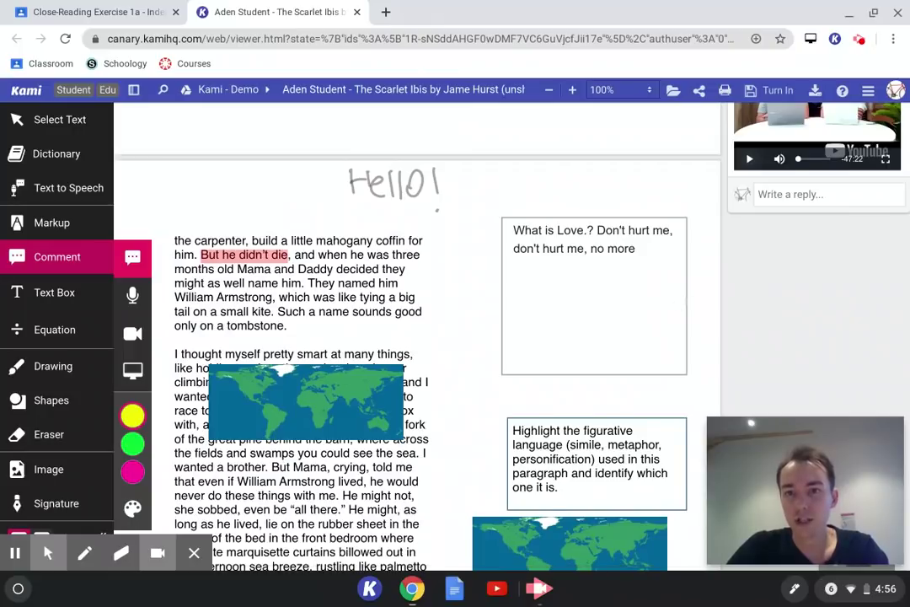
pyautogui.scroll(-1, 687, 224)
pyautogui.click(687, 224)
pyautogui.hotkey('ctrl', 'v')
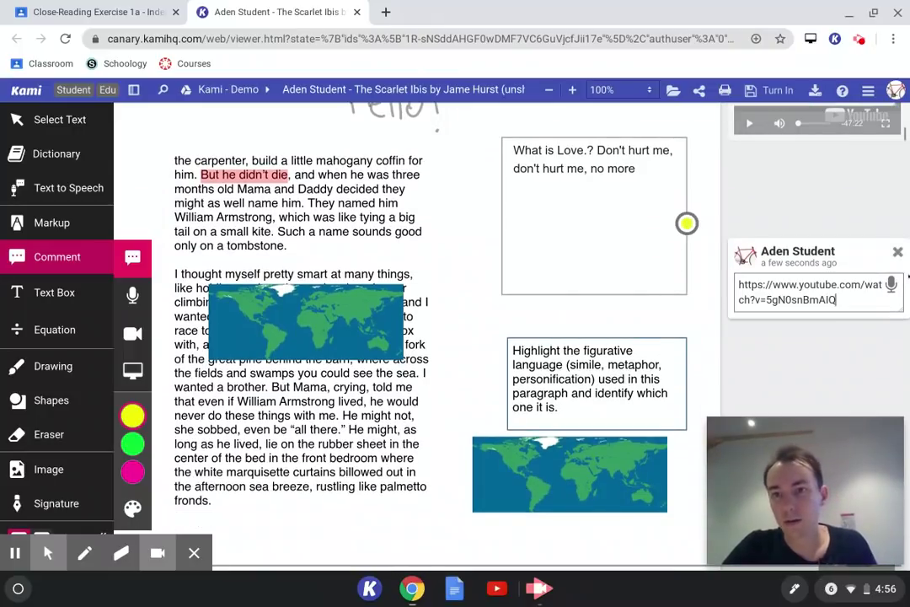
pyautogui.press('Return')
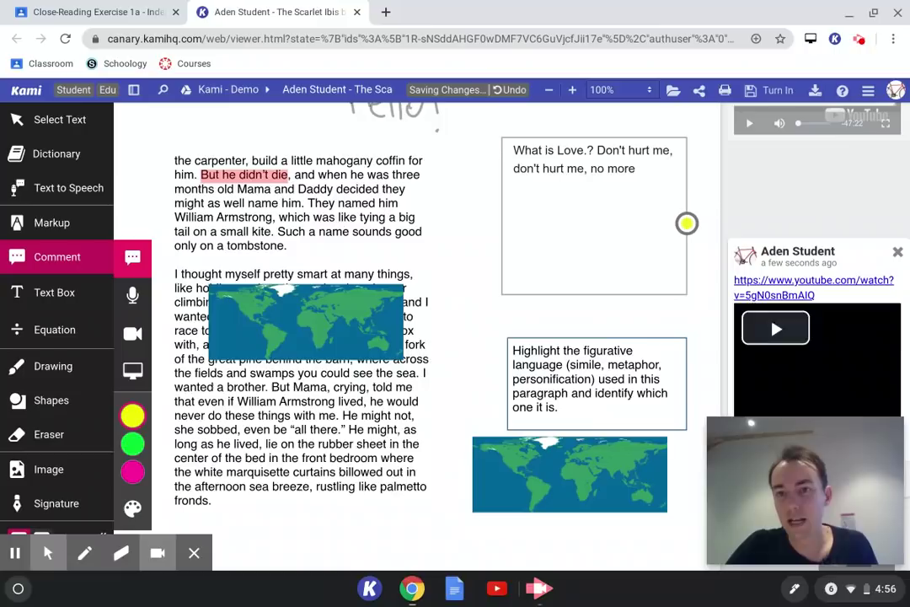
pyautogui.scroll(-1, 687, 223)
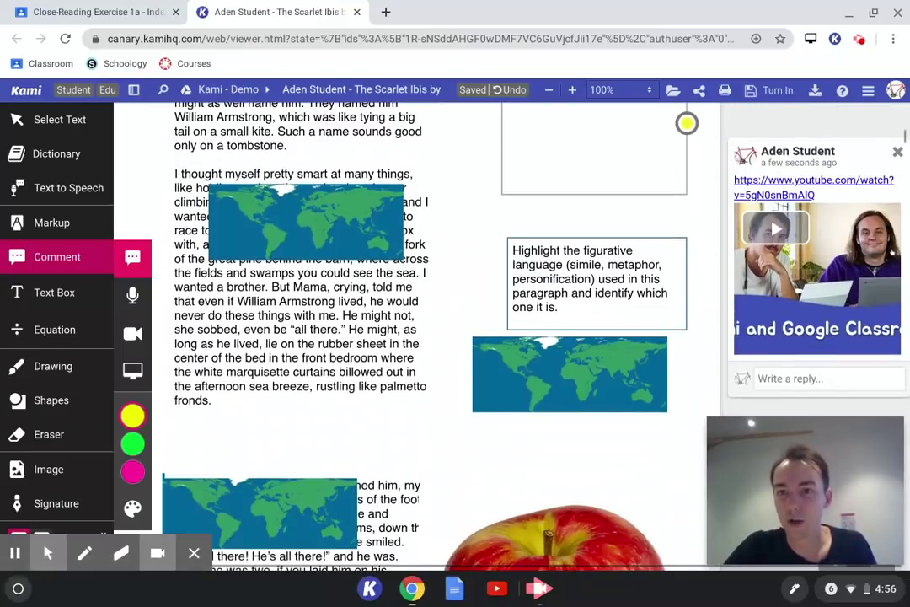
pyautogui.click(895, 153)
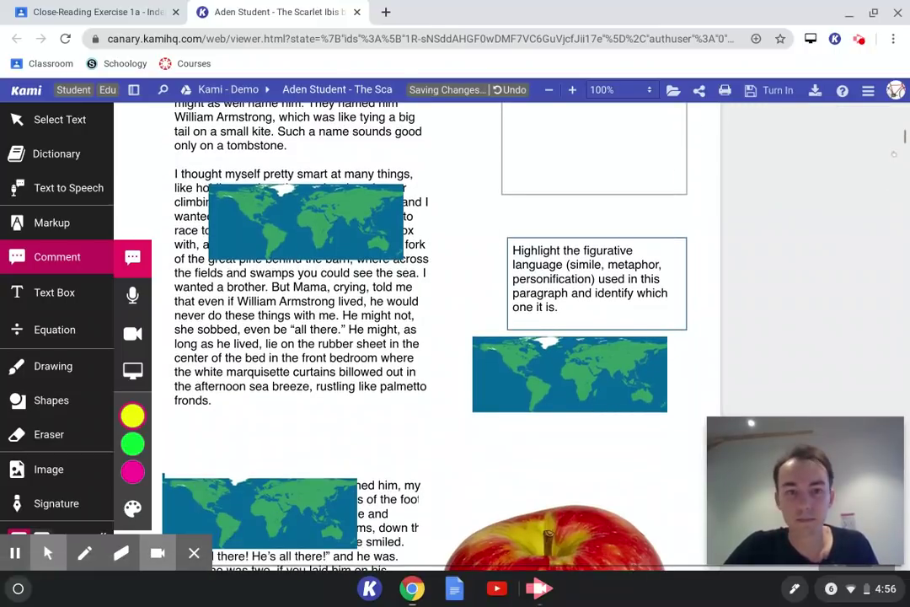
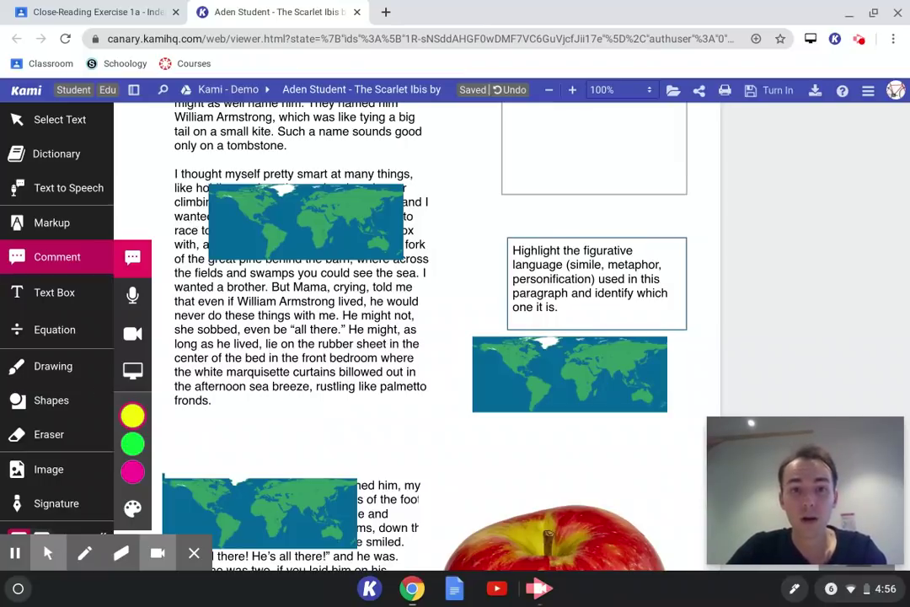
# Place a text comment above the story-setting question on the first page and write "Teacher Help" in it.
pyautogui.scroll(1, 429, 329)
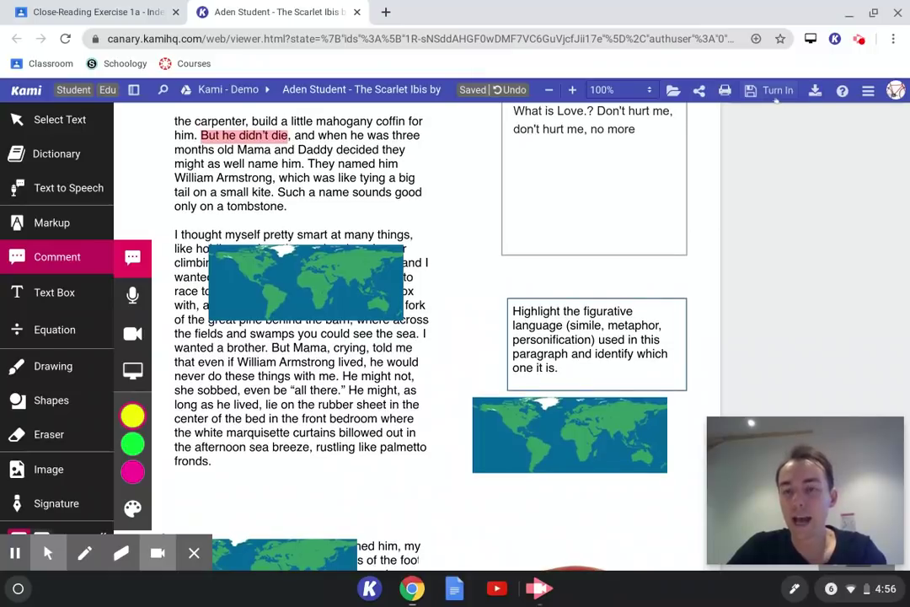
pyautogui.scroll(3, 698, 232)
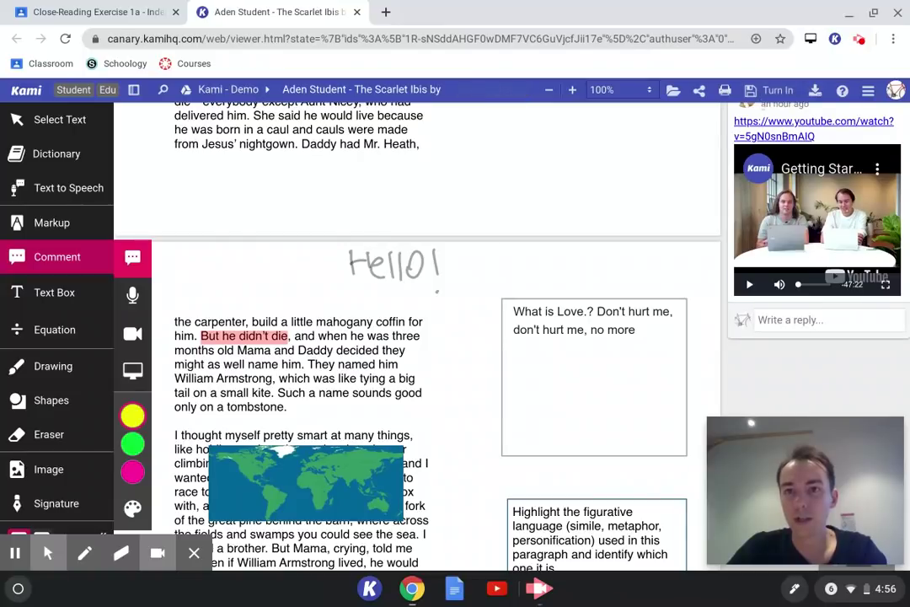
pyautogui.scroll(5, 680, 309)
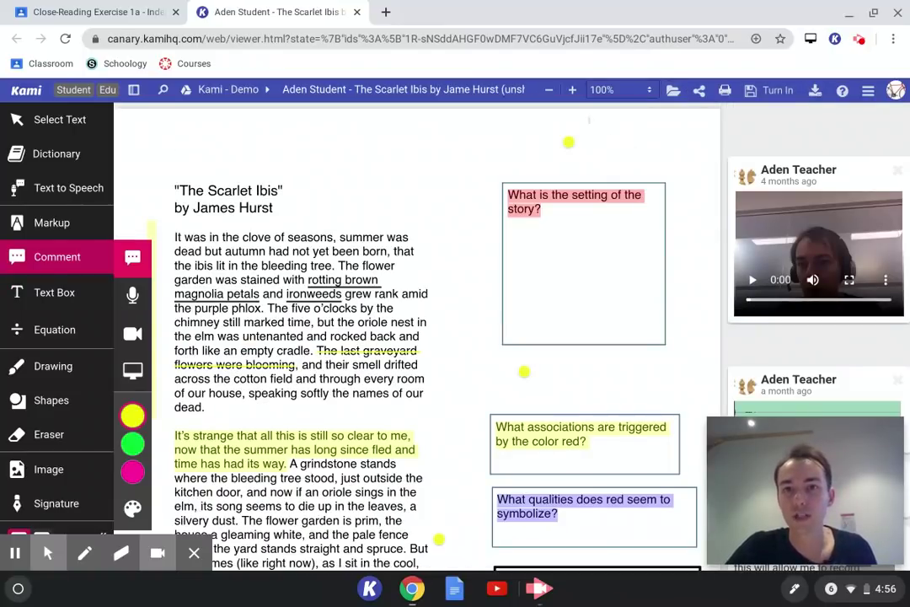
pyautogui.click(584, 122)
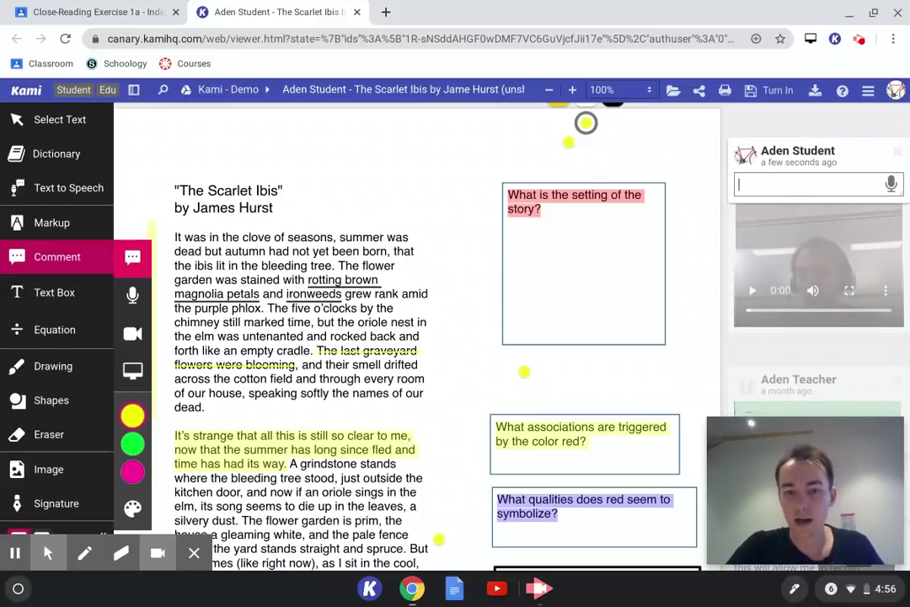
pyautogui.write('TE')
pyautogui.press('BackSpace')
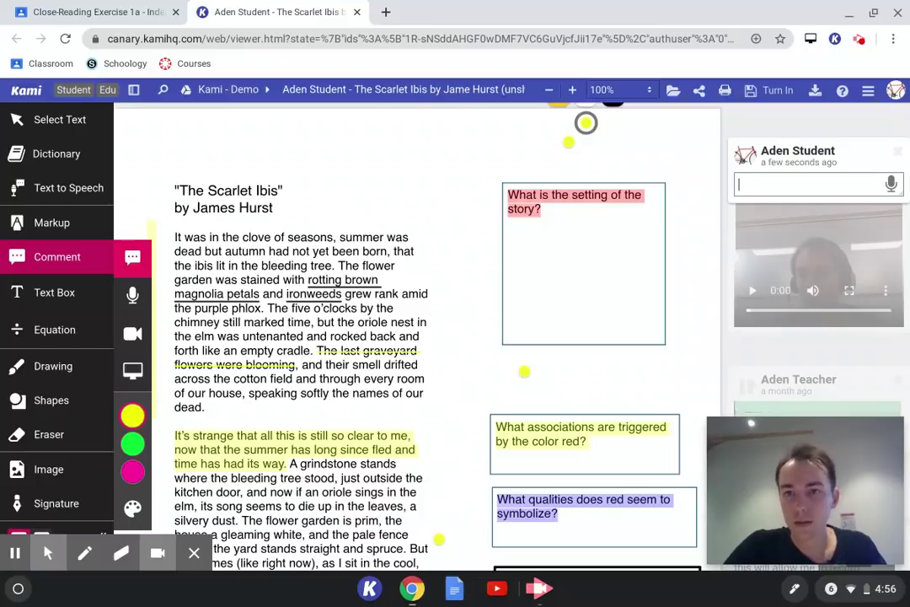
pyautogui.write('Th')
pyautogui.press('BackSpace')
pyautogui.write('e')
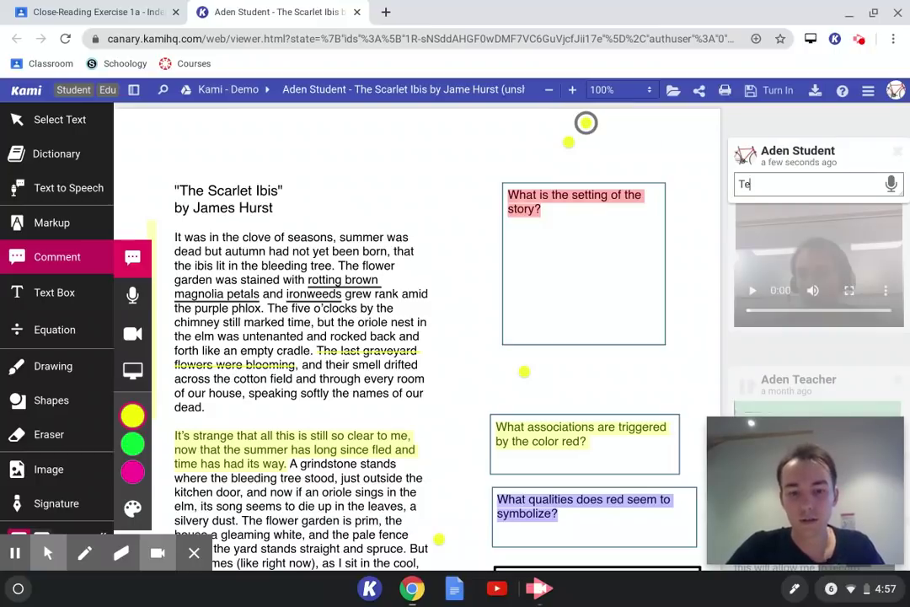
pyautogui.write('acher Help')
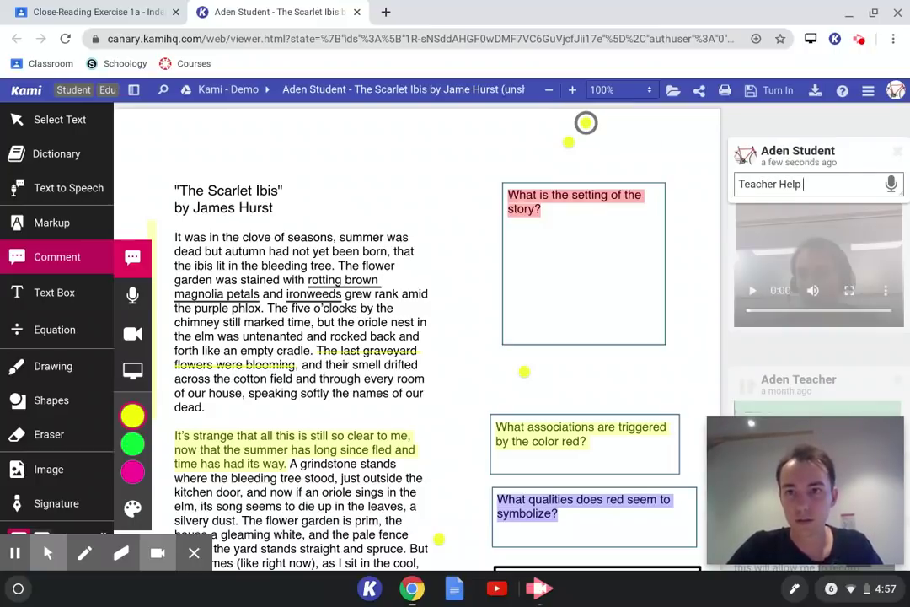
# Make the whole comment text bold and post the comment.
pyautogui.press('Home')
pyautogui.hotkey('ctrl', 'Right')
pyautogui.hotkey('ctrl', 'shift', 'Left')
pyautogui.press('Right')
pyautogui.press('Right')
pyautogui.press('Right')
pyautogui.press('Right')
pyautogui.press('Right')
pyautogui.press('Right')
pyautogui.hotkey('ctrl', 'a')
pyautogui.hotkey('ctrl', 'b')
pyautogui.press('End')
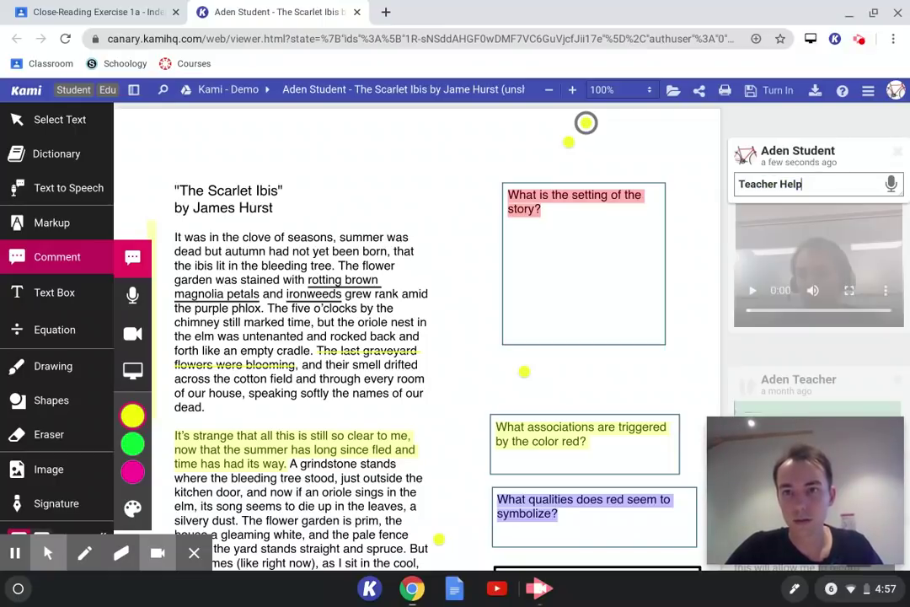
pyautogui.press('Return')
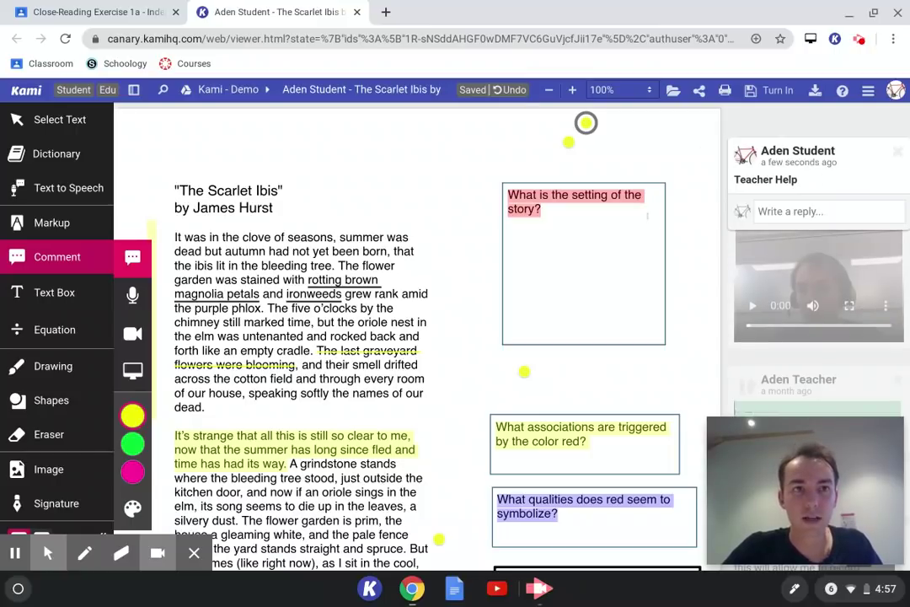
# Switch to the teacher's Google Classroom window, open the assigned student work for Close-Reading Exercise 1b - Class Discussion and reload it.
pyautogui.moveTo(499, 8); pyautogui.dragTo(589, 12)
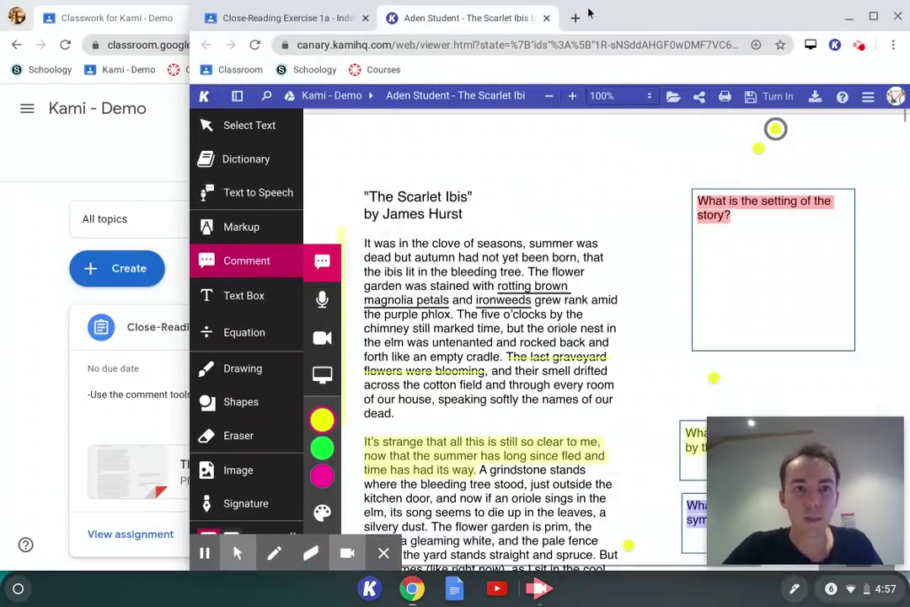
pyautogui.click(47, 23)
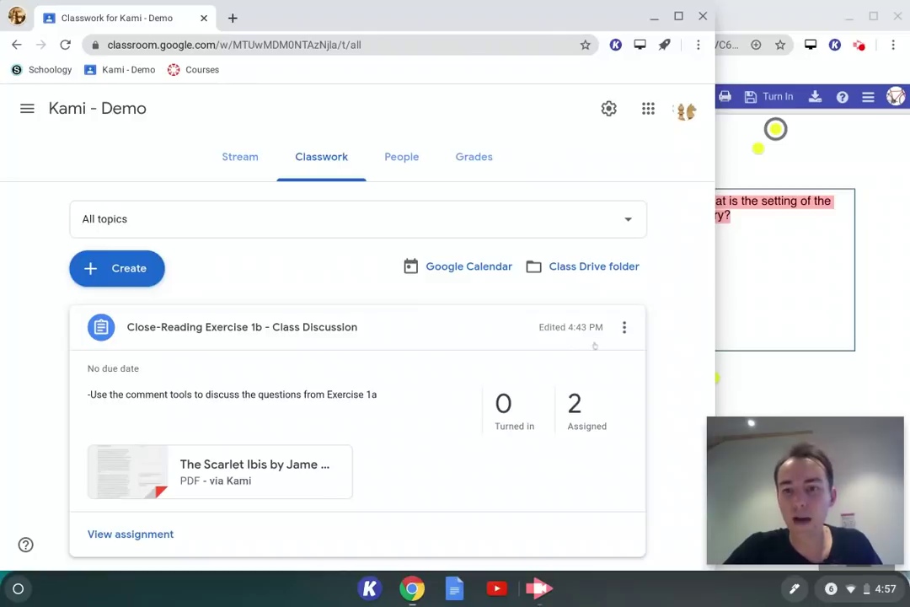
pyautogui.click(587, 427)
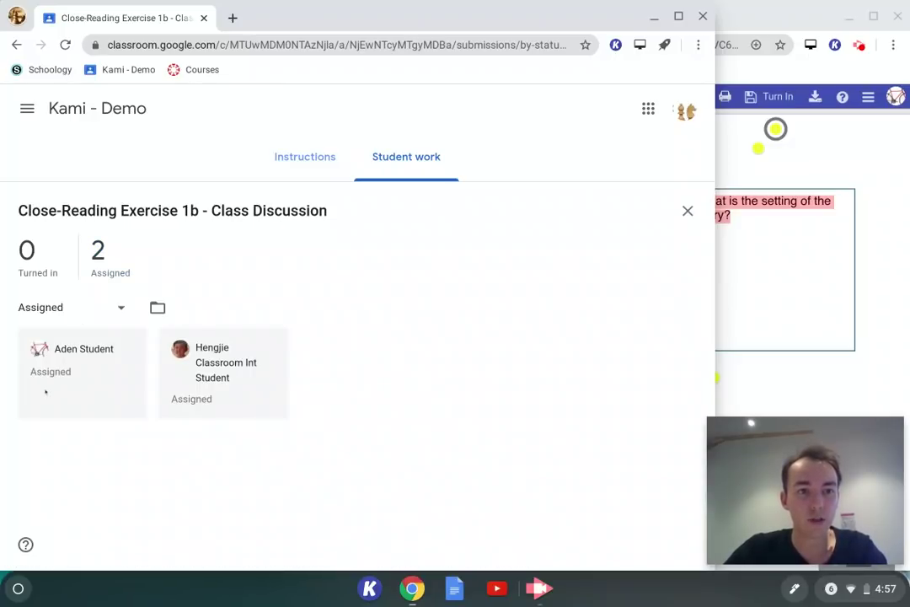
pyautogui.click(65, 44)
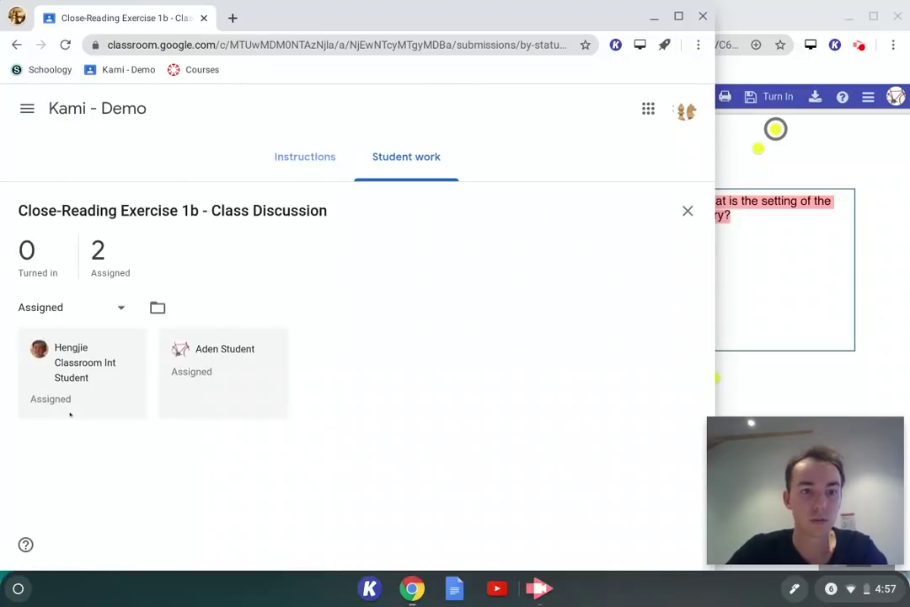
# Maximize the Classroom window and view the demo student's submission details for Close-Reading Exercise 1b.
pyautogui.doubleClick(77, 354)
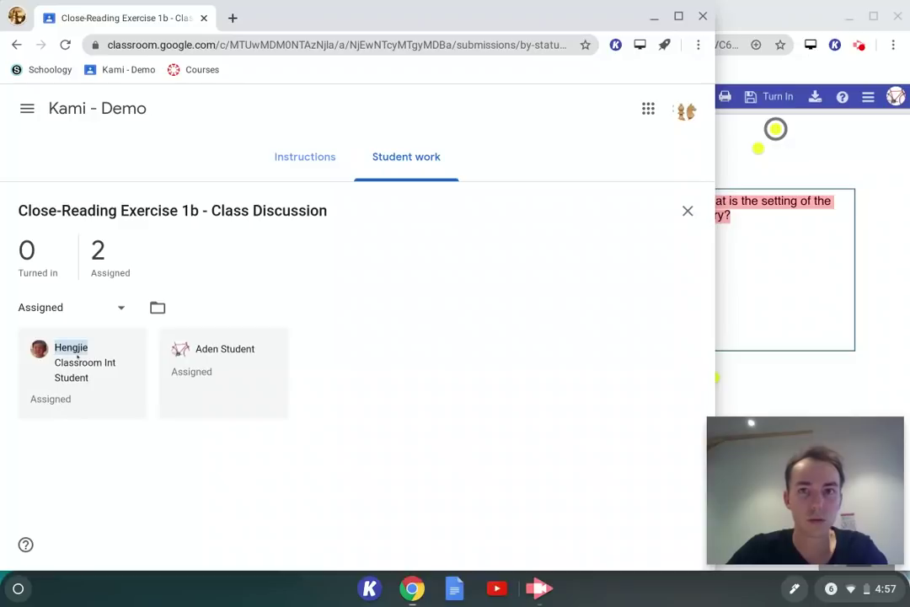
pyautogui.click(678, 16)
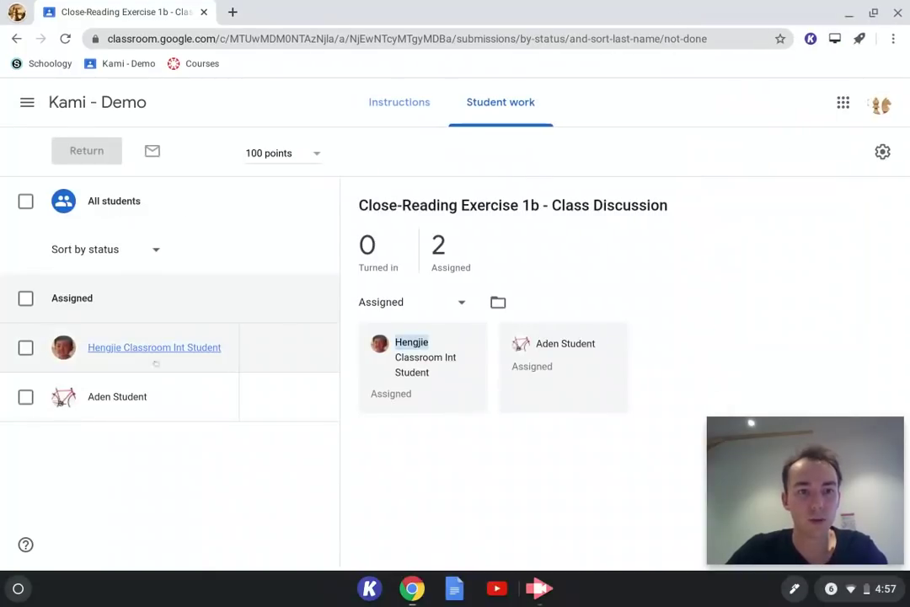
pyautogui.click(118, 398)
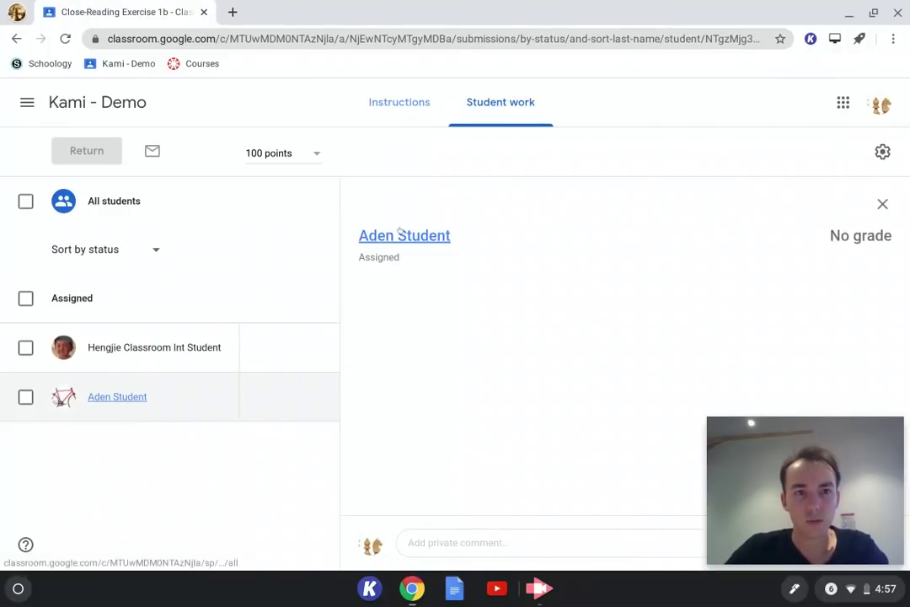
# Return to the Kami - Demo class, open Close-Reading Exercise 1a - Independent Reading and open the demo student's Scarlet Ibis file for grading.
pyautogui.click(82, 102)
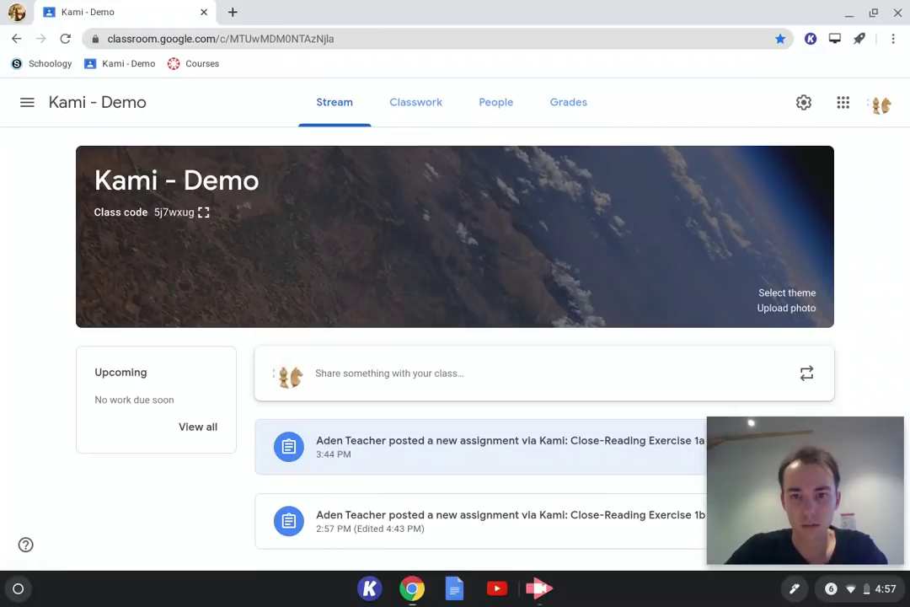
pyautogui.click(514, 447)
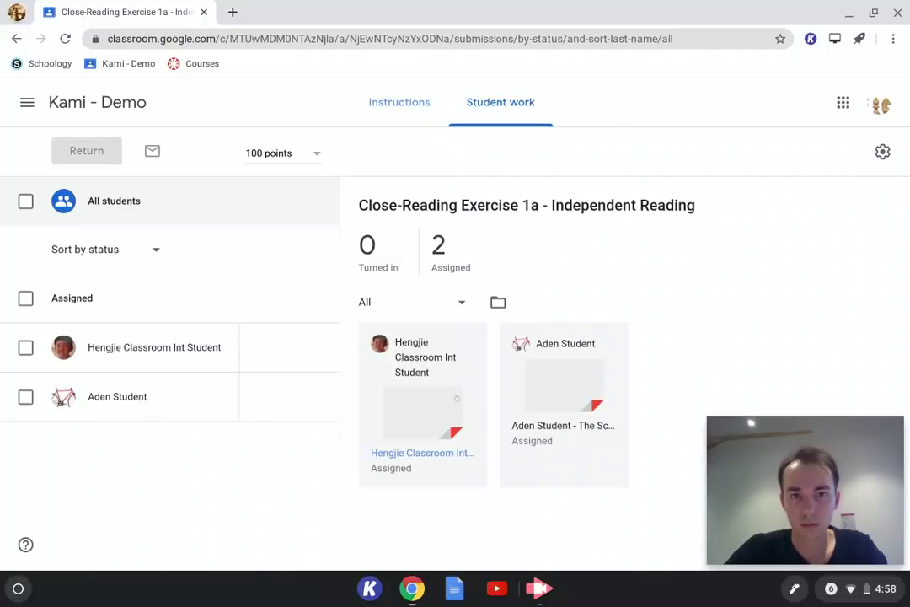
pyautogui.click(557, 396)
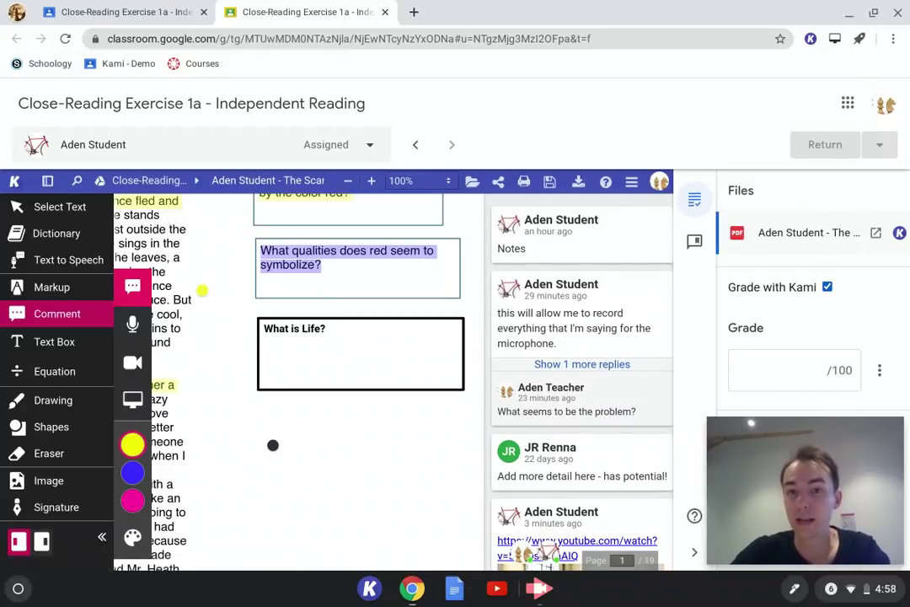
# Reply "What seems to be the problem?" to the student's Teacher Help comment and dismiss the notification.
pyautogui.scroll(5, 287, 214)
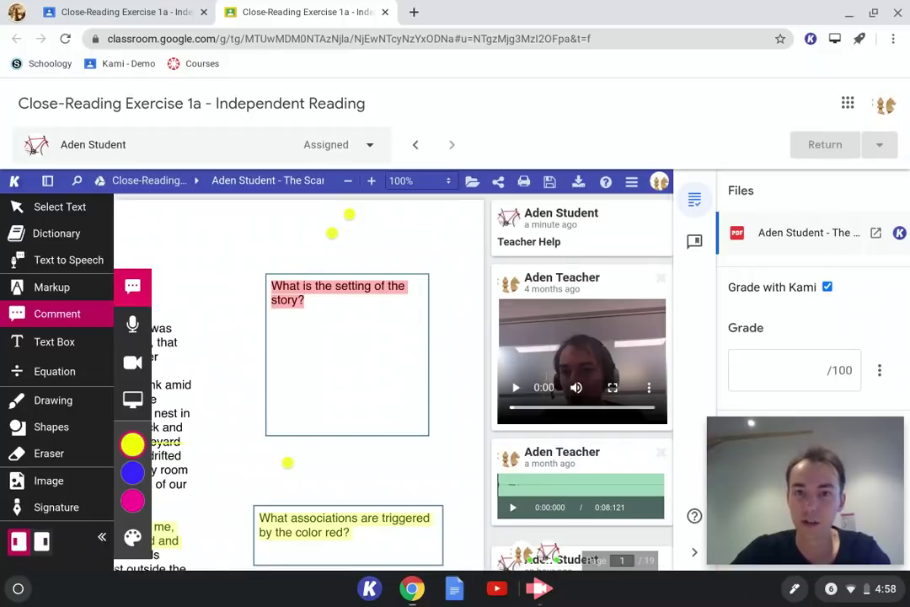
pyautogui.click(580, 249)
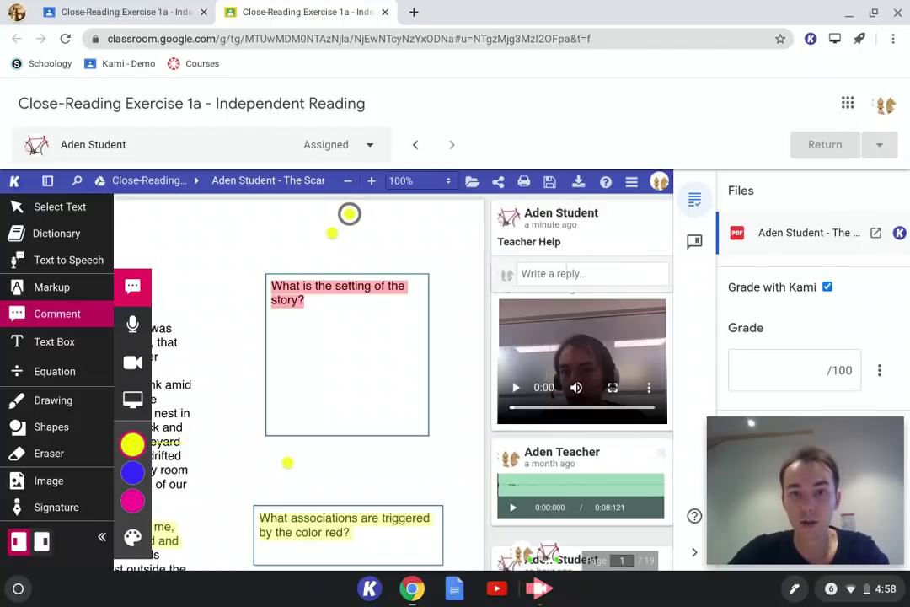
pyautogui.click(566, 273)
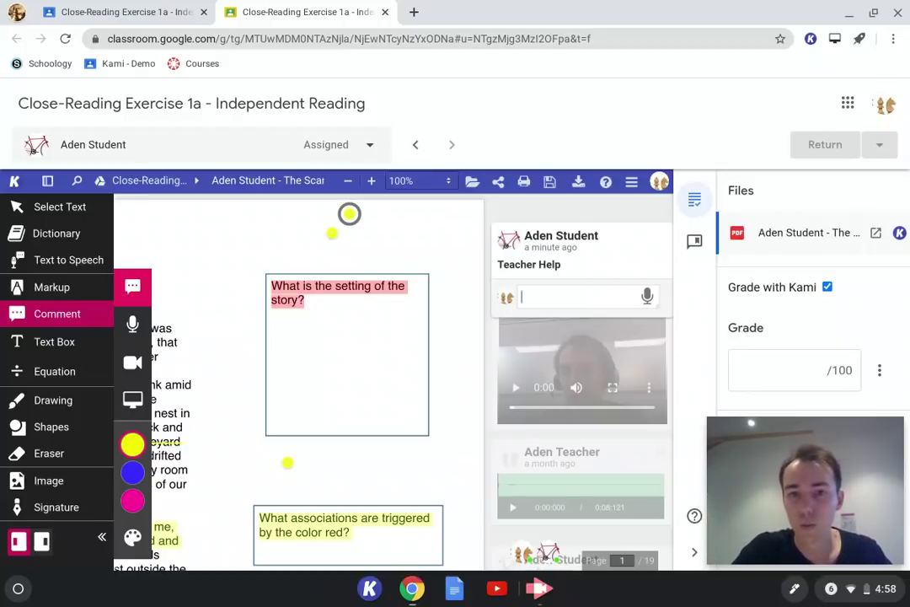
pyautogui.write('Wat')
pyautogui.press('BackSpace')
pyautogui.press('BackSpace')
pyautogui.write('hat seems')
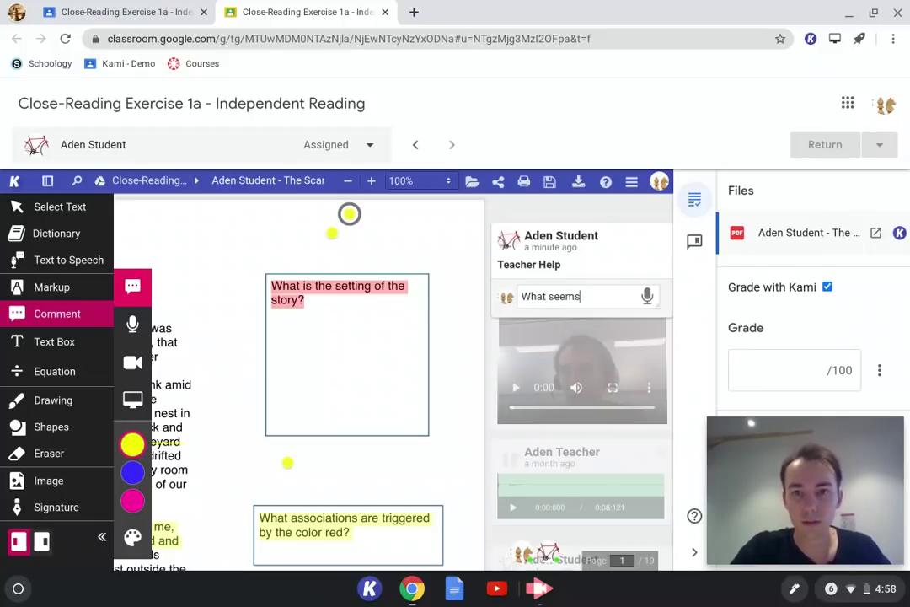
pyautogui.write(' to be the')
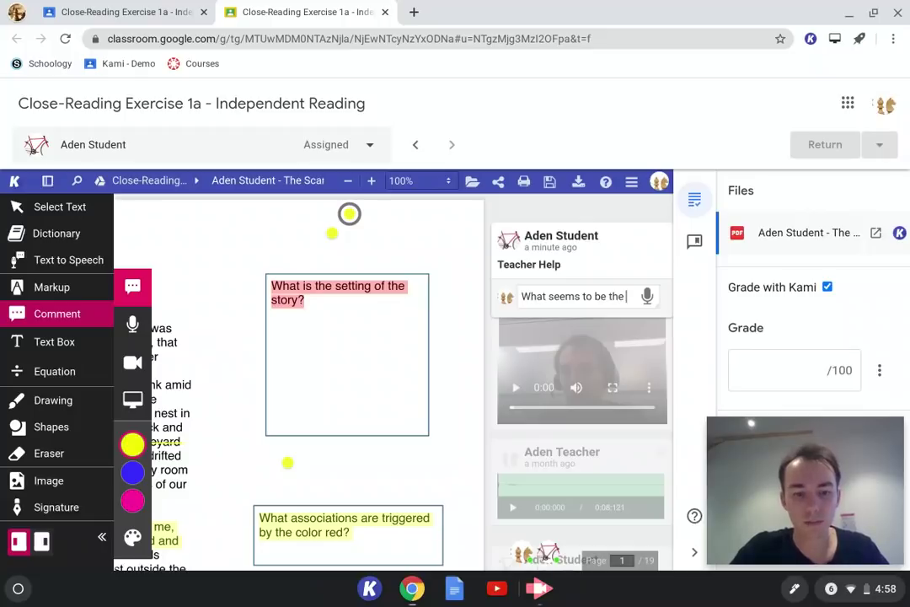
pyautogui.write(' problem?')
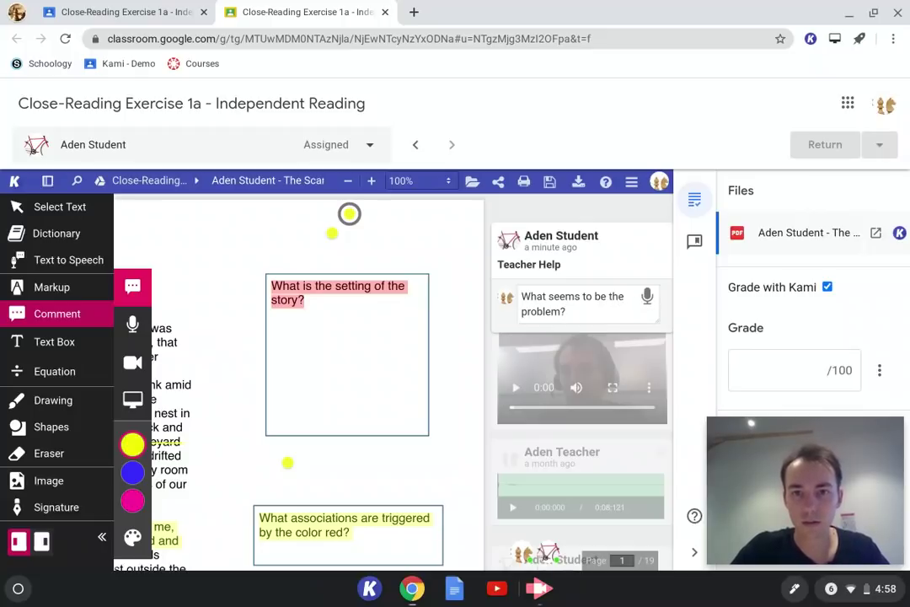
pyautogui.press('Return')
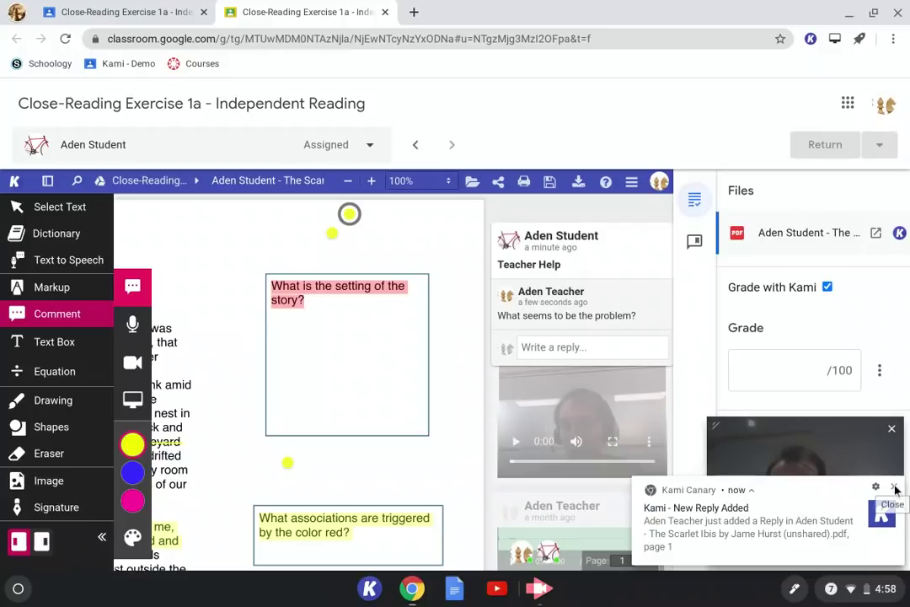
pyautogui.click(894, 488)
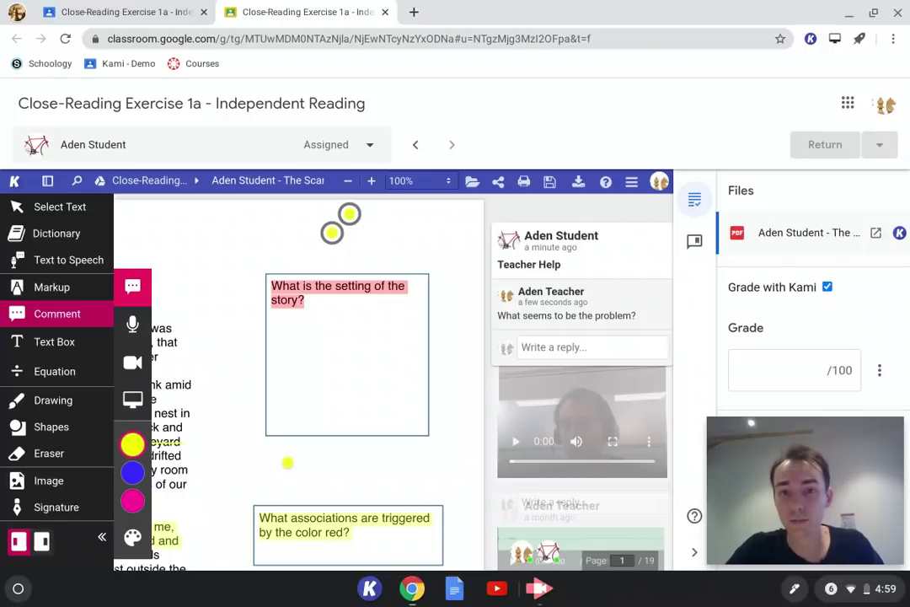
# Switch to the student's window, close the Scarlet Ibis document and return to the Kami - Demo class stream.
pyautogui.hotkey('alt', 'Tab')
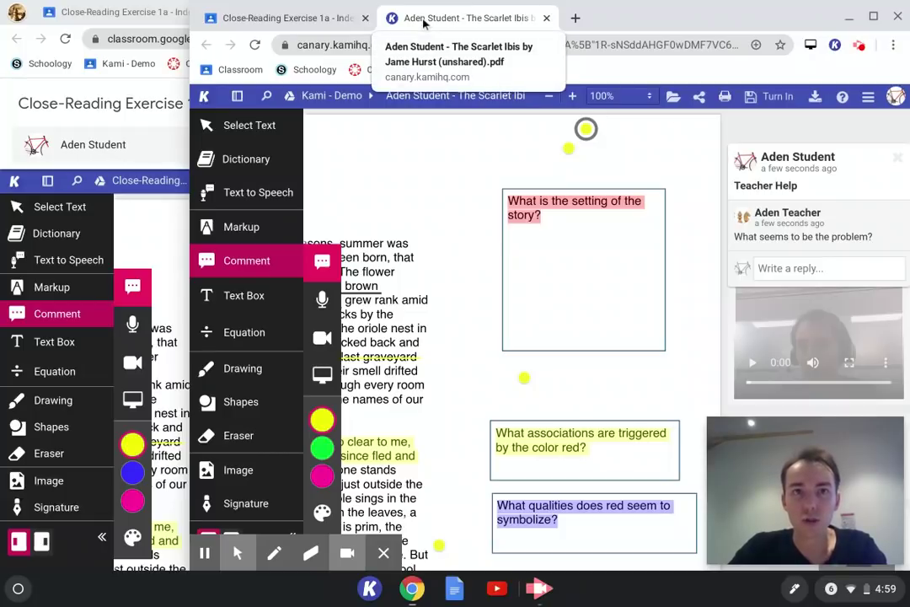
pyautogui.click(547, 17)
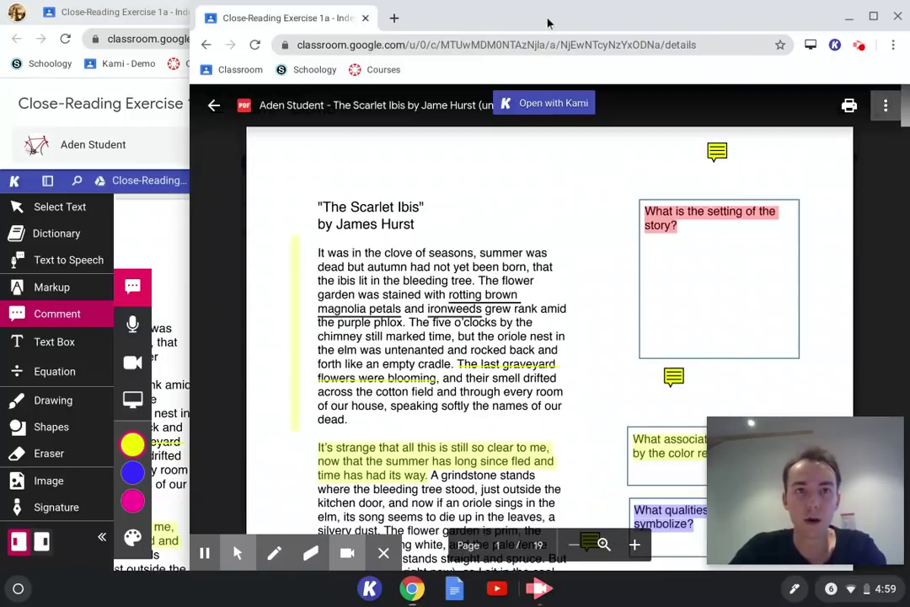
pyautogui.click(214, 105)
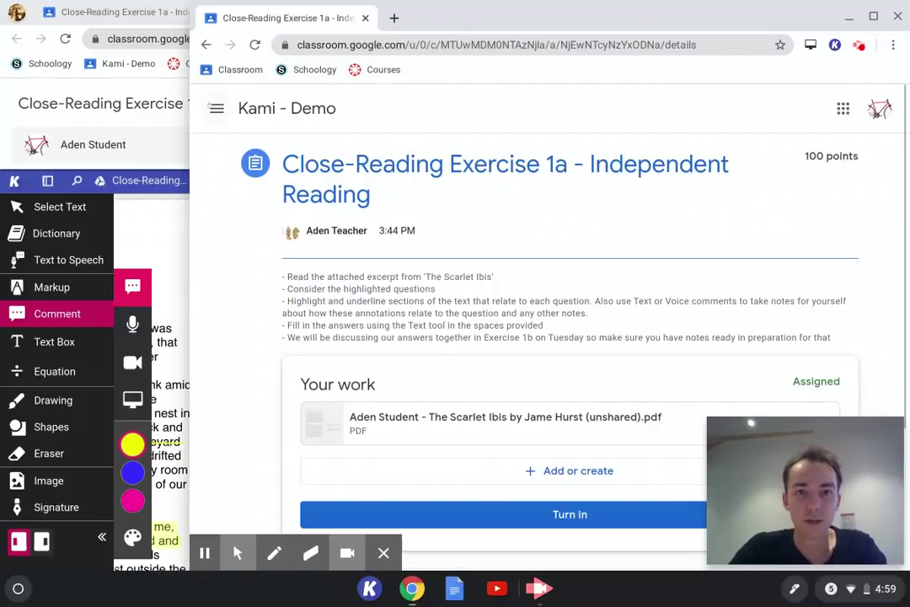
pyautogui.click(287, 108)
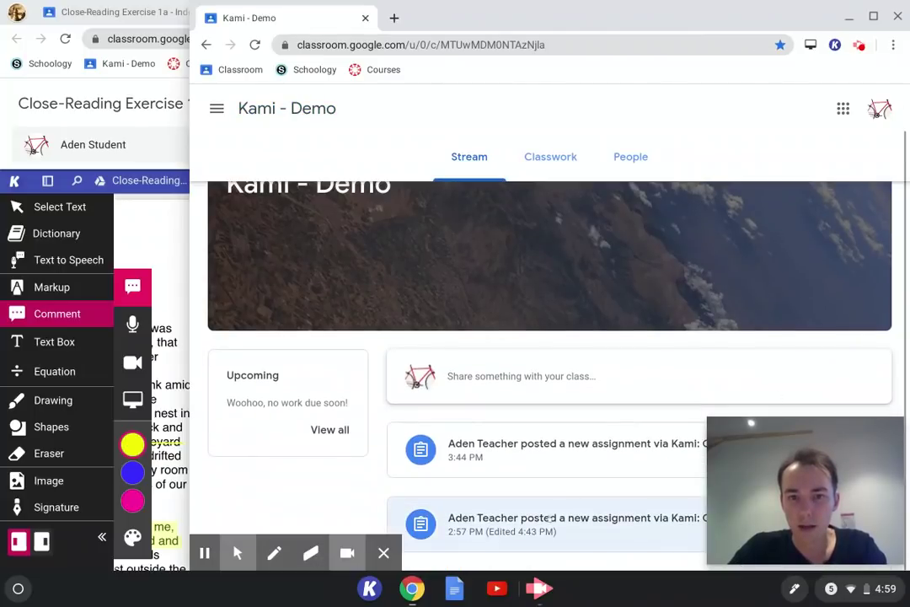
# Open Close-Reading Exercise 1b - Class Discussion as the student and open its attached Scarlet Ibis PDF with Kami.
pyautogui.click(575, 450)
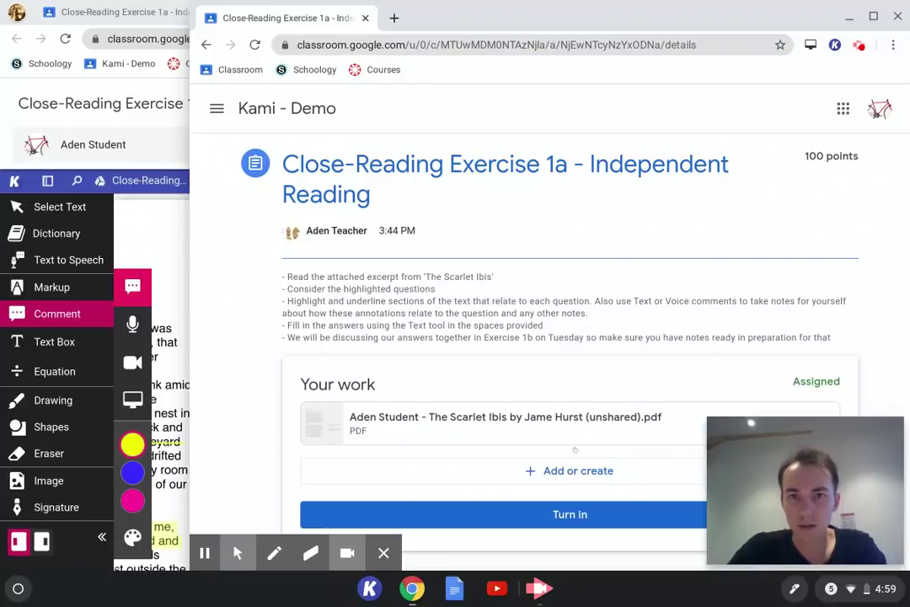
pyautogui.click(253, 108)
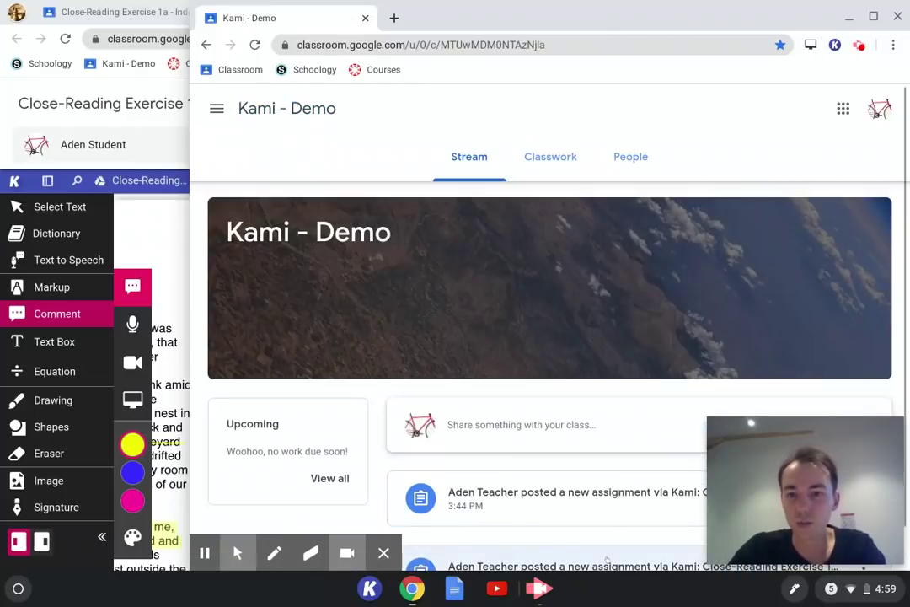
pyautogui.scroll(-1, 606, 559)
pyautogui.click(542, 520)
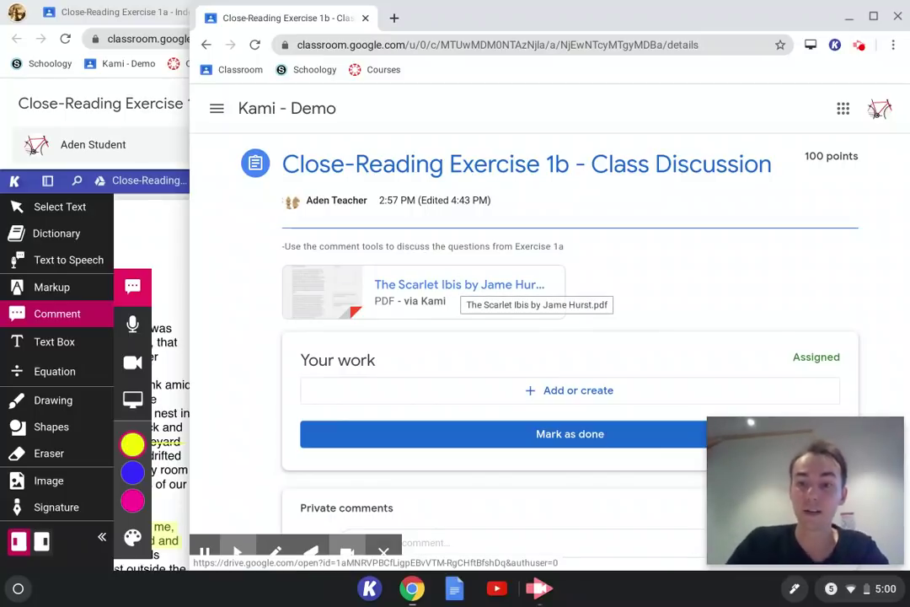
pyautogui.click(440, 286)
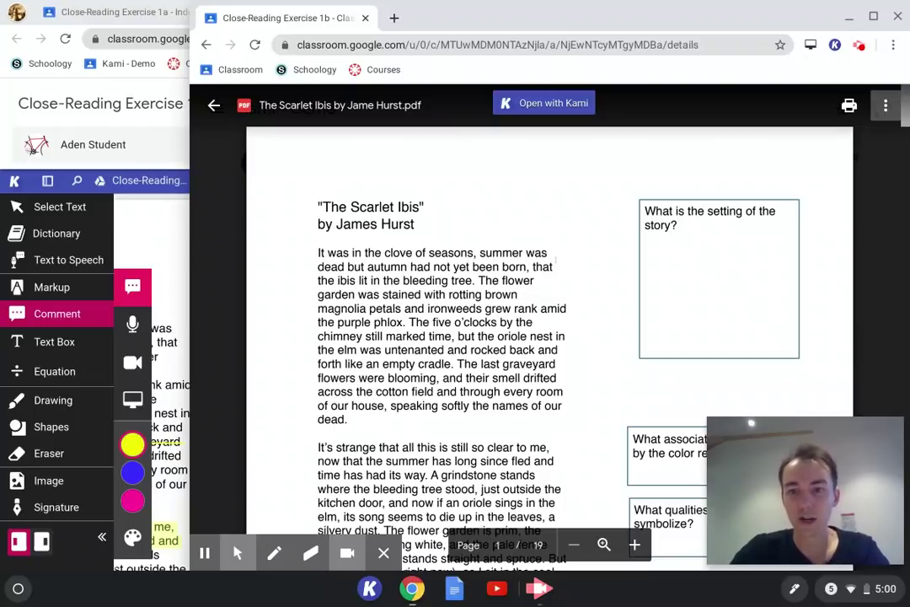
pyautogui.click(529, 103)
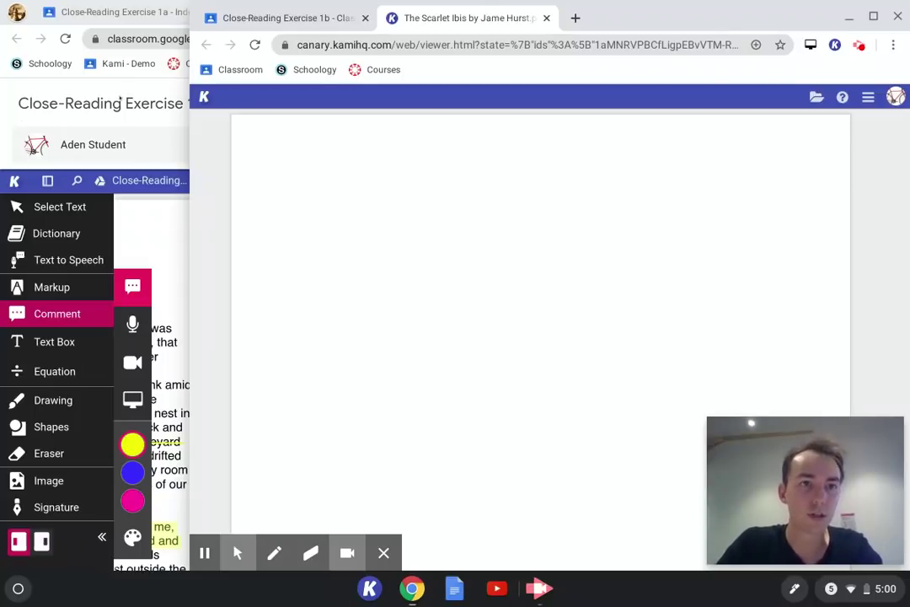
# Switch to the teacher's Classroom window and open Close-Reading Exercise 1b - Class Discussion from the Kami - Demo class.
pyautogui.hotkey('alt', 'Tab')
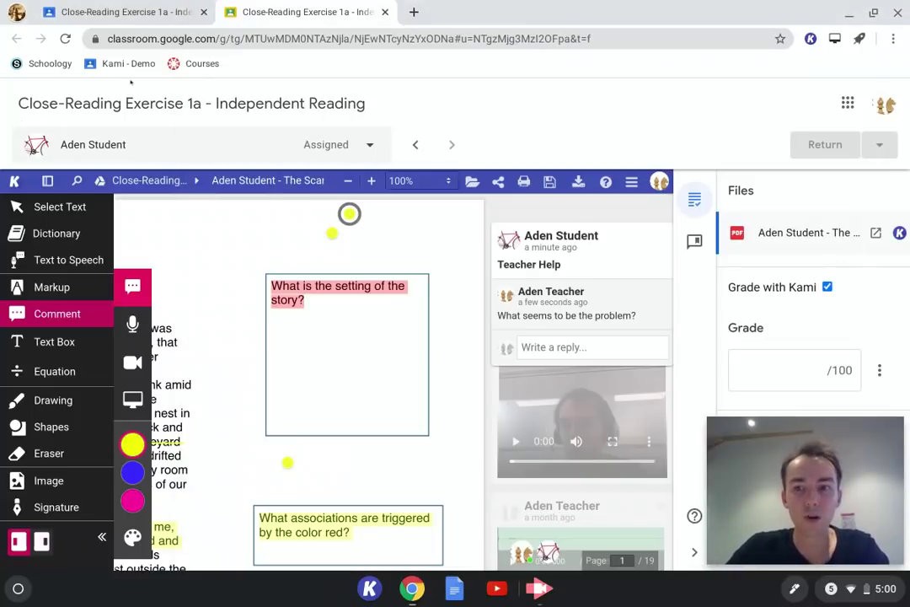
pyautogui.click(152, 17)
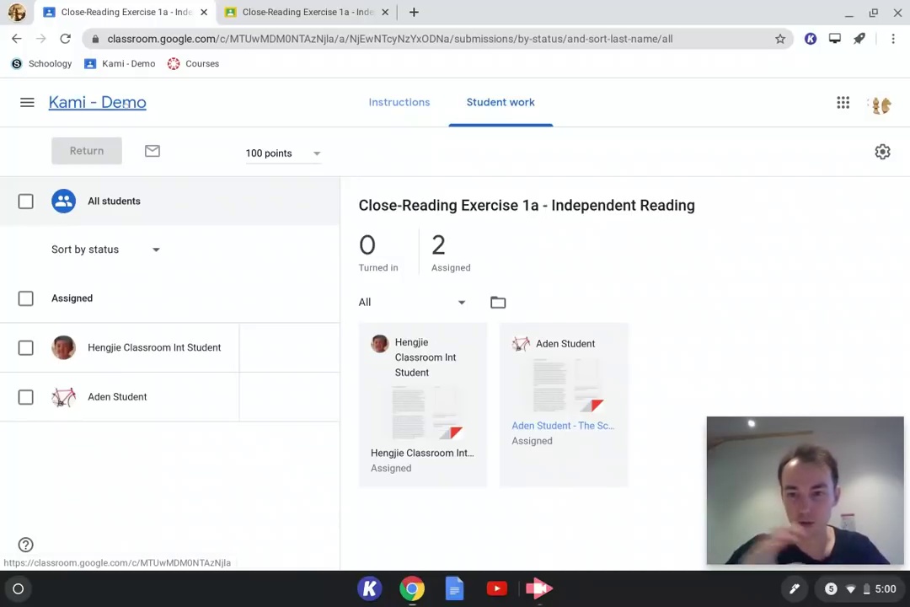
pyautogui.click(96, 102)
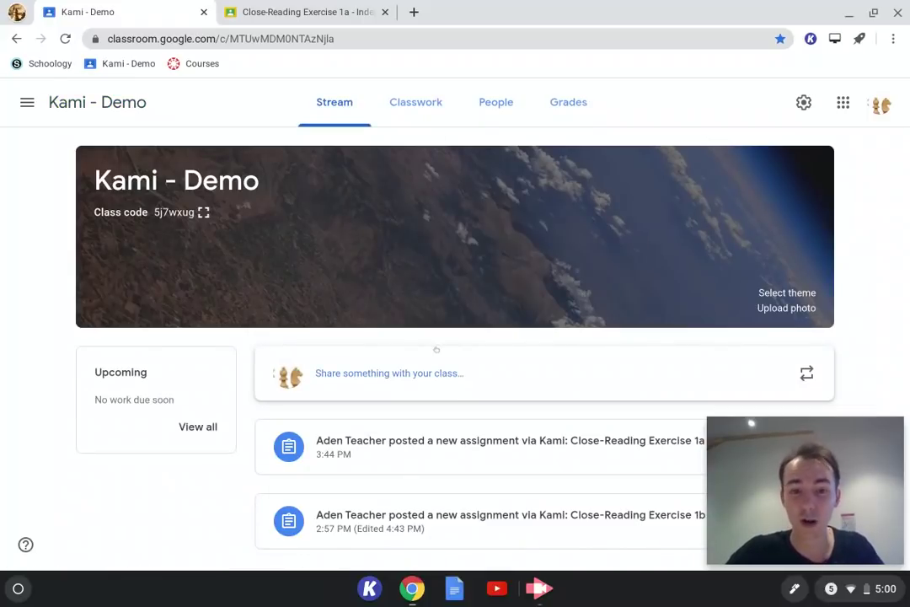
pyautogui.click(495, 528)
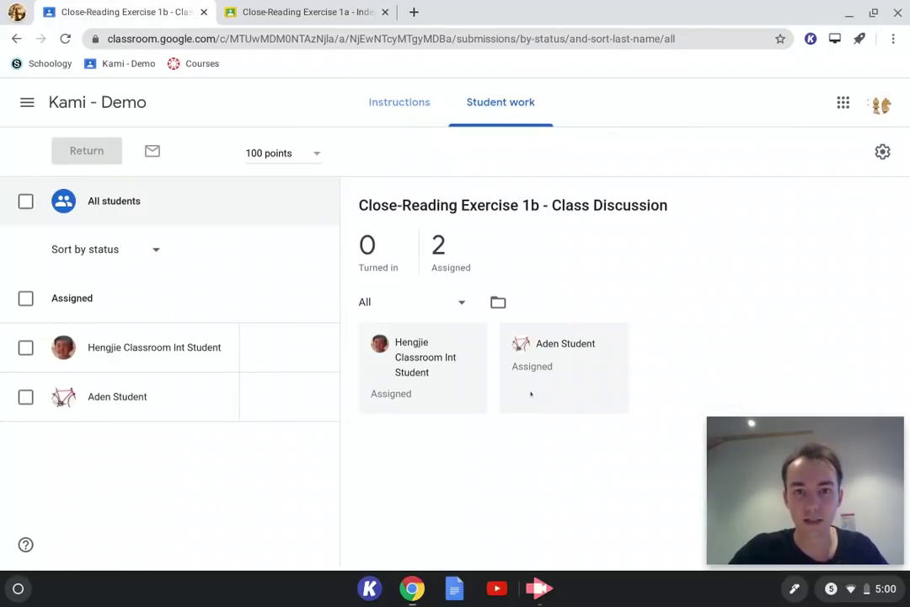
# Show the assignment's instructions and open the attached The Scarlet Ibis by Jame Hurst.pdf with Kami.
pyautogui.click(396, 101)
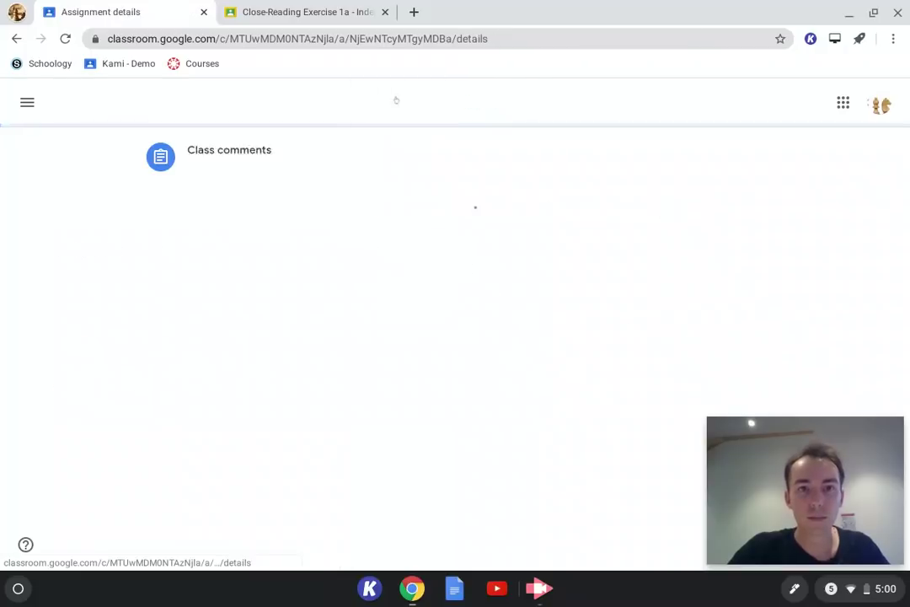
pyautogui.click(315, 313)
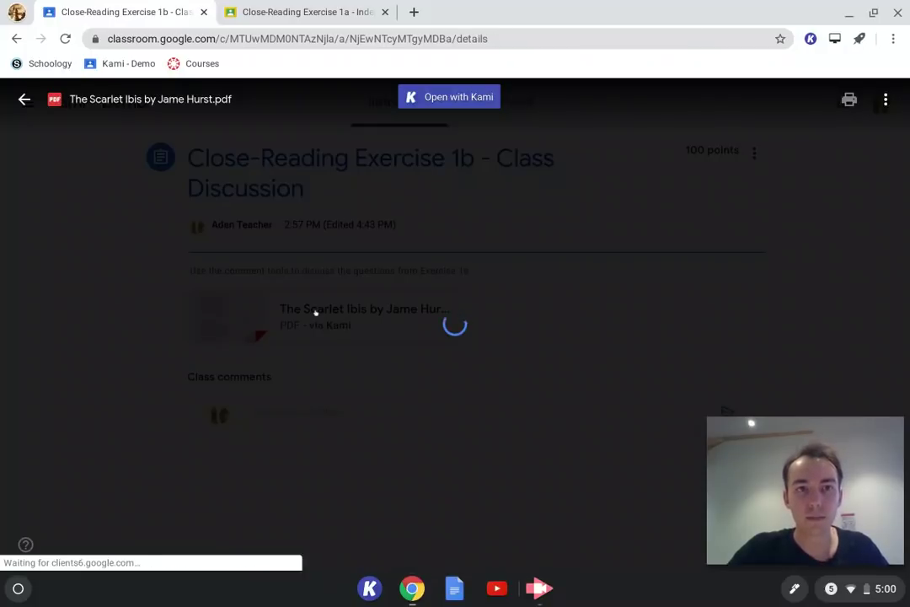
pyautogui.click(460, 98)
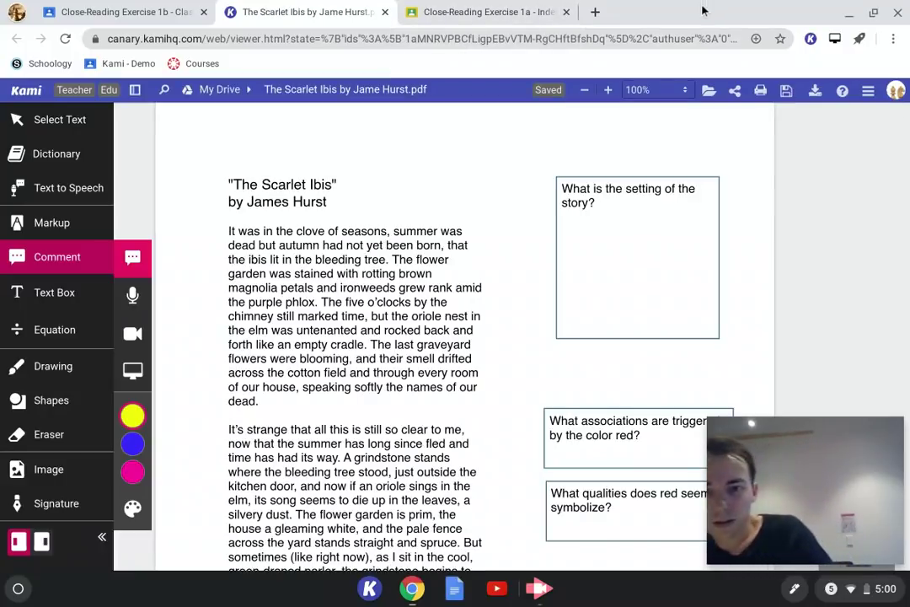
# Attach a new text comment to the question "What is the setting of the story?" on page 1.
pyautogui.scroll(-1, 674, 404)
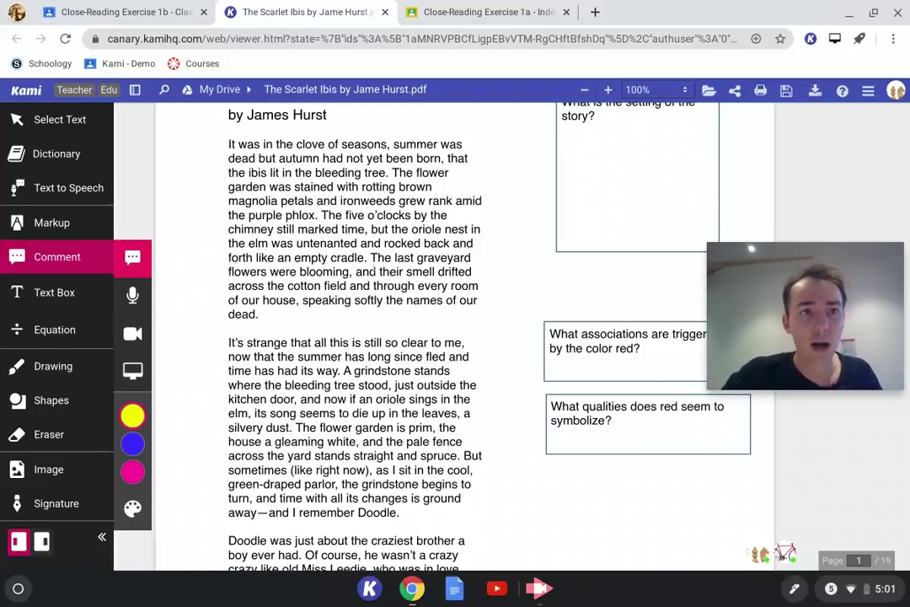
pyautogui.scroll(2, 588, 294)
pyautogui.click(675, 136)
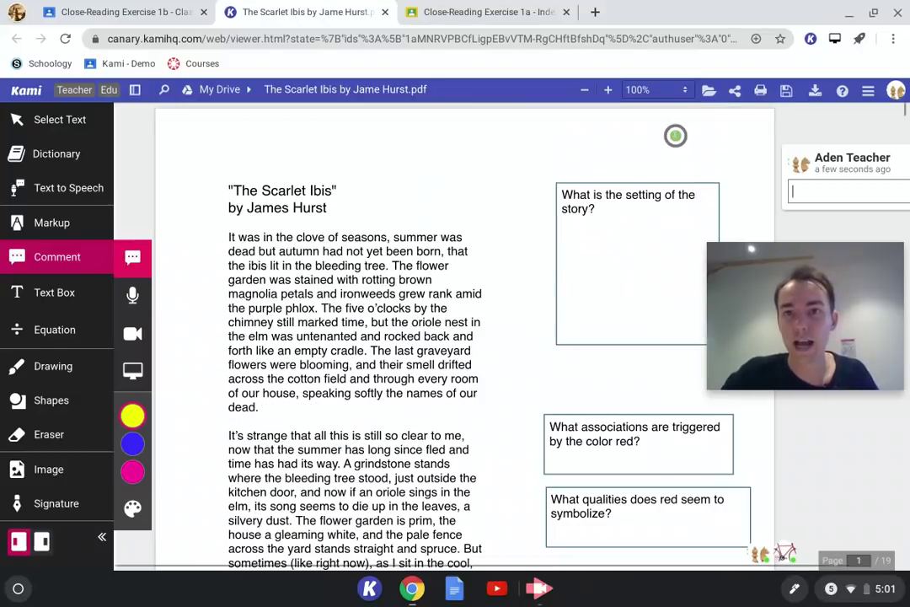
pyautogui.click(574, 205)
pyautogui.hotkey('ctrl', 'a')
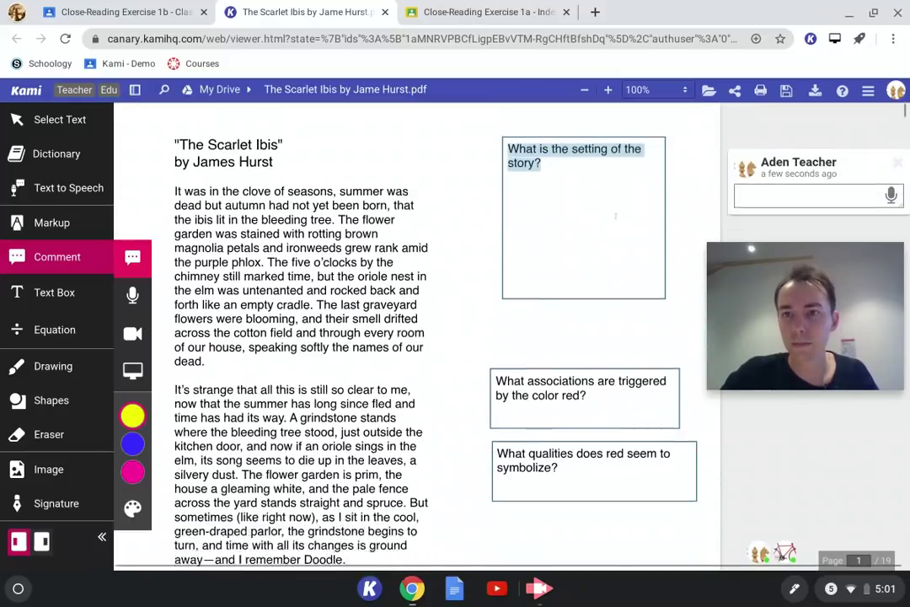
# Write "What are our initial thoughts about setting in this story?" in the comment and post it.
pyautogui.scroll(-2, 615, 215)
pyautogui.write('I')
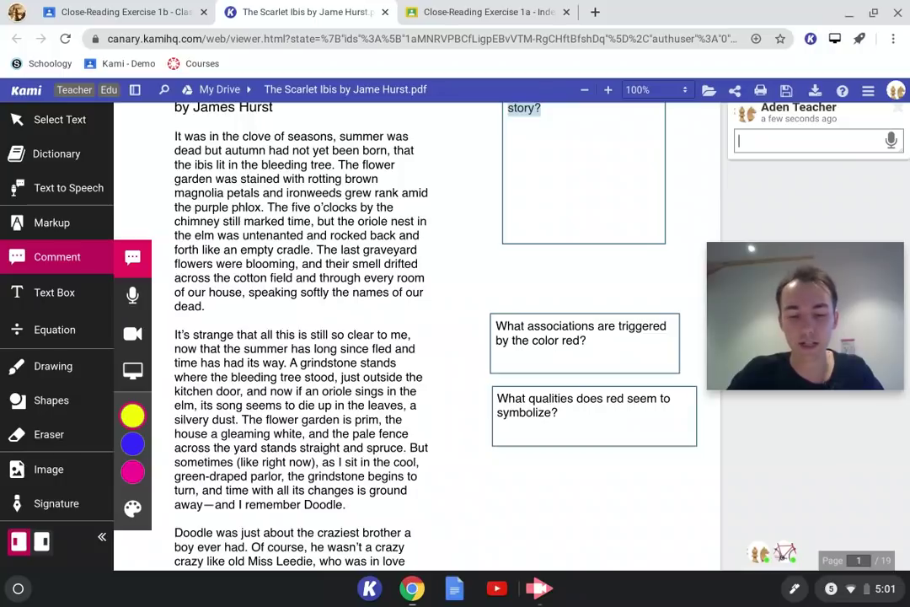
pyautogui.write('What')
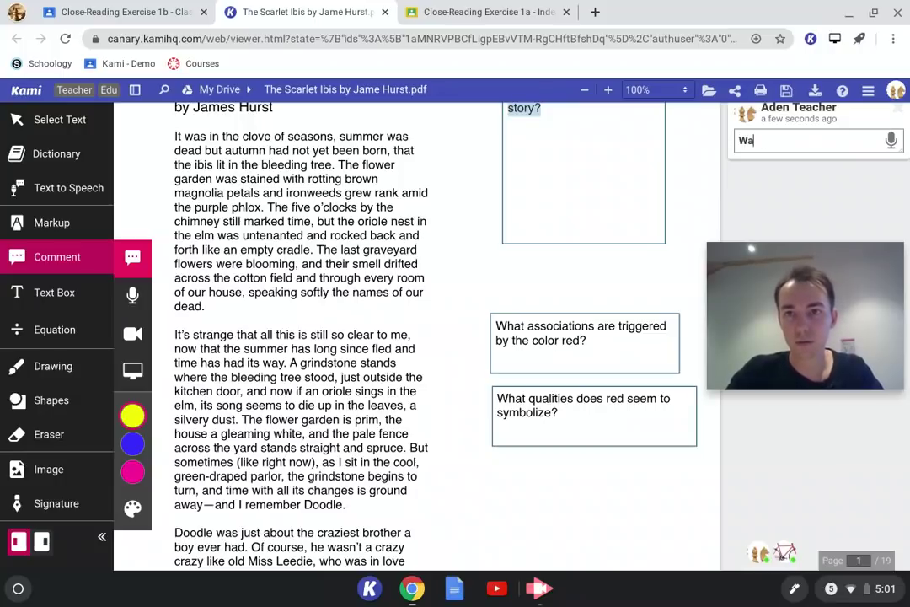
pyautogui.write(' are our ')
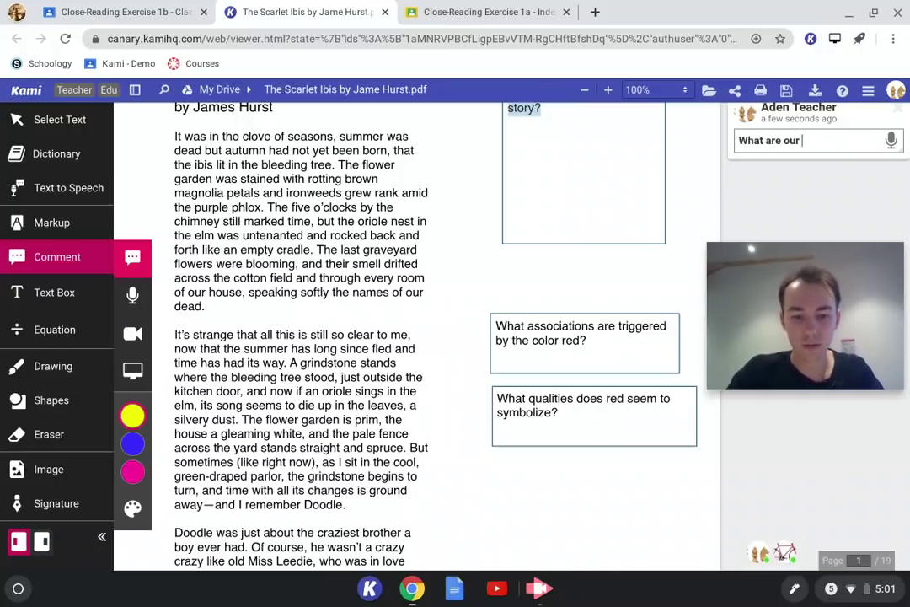
pyautogui.write('initial th')
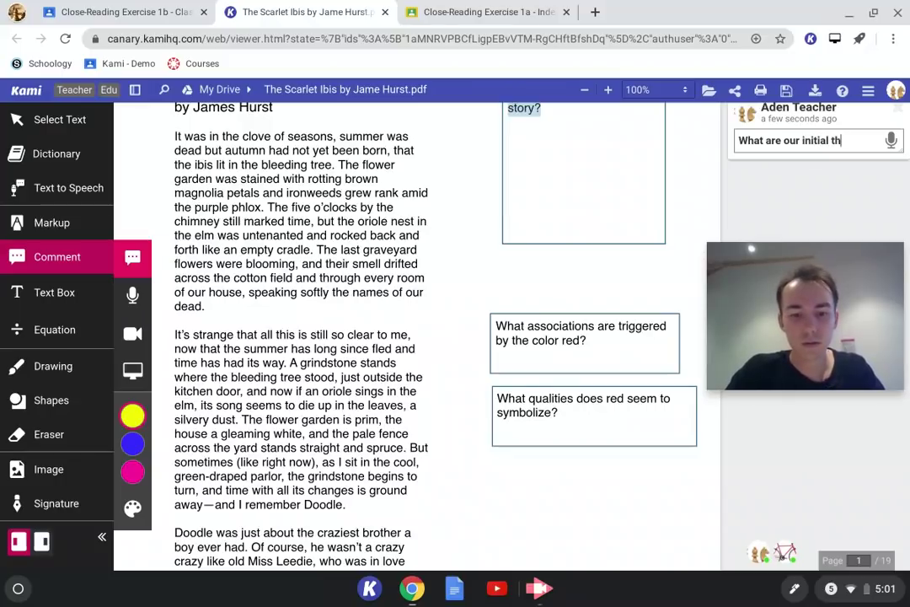
pyautogui.write('oughts about ')
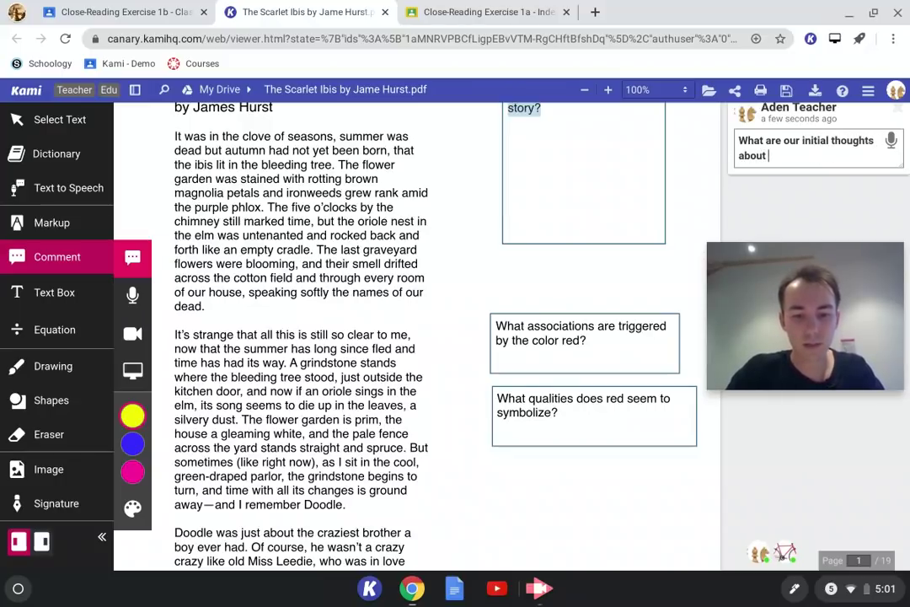
pyautogui.write('setting in th')
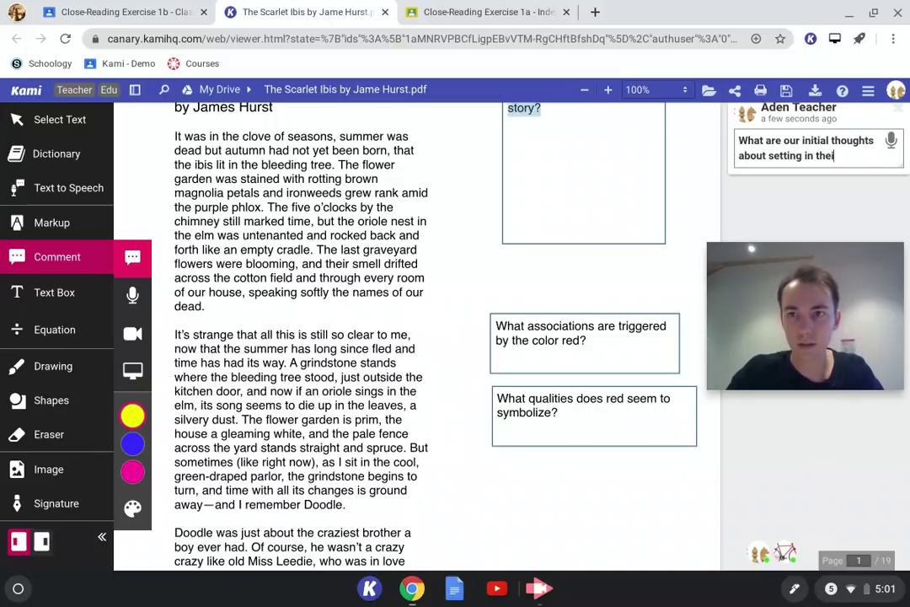
pyautogui.write('is story?')
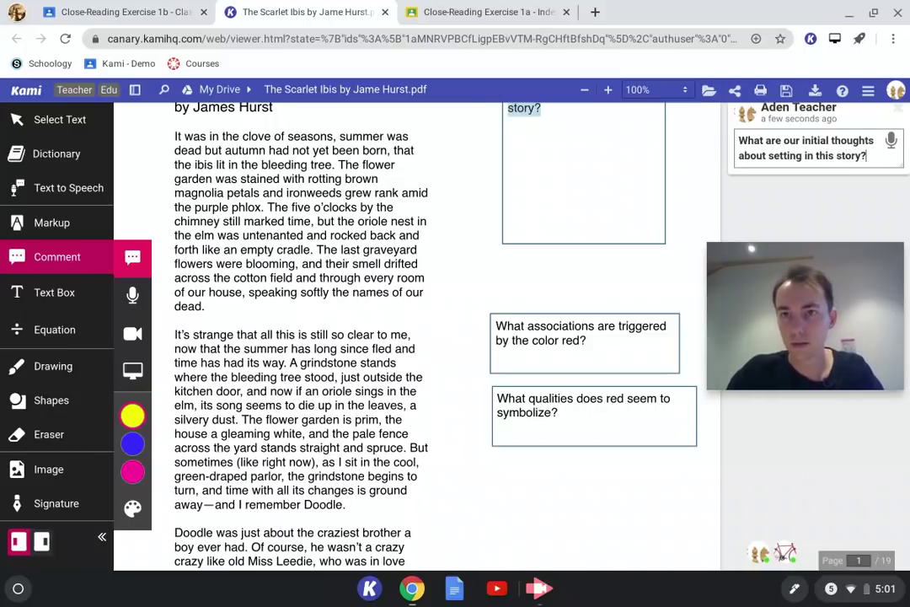
pyautogui.press('Return')
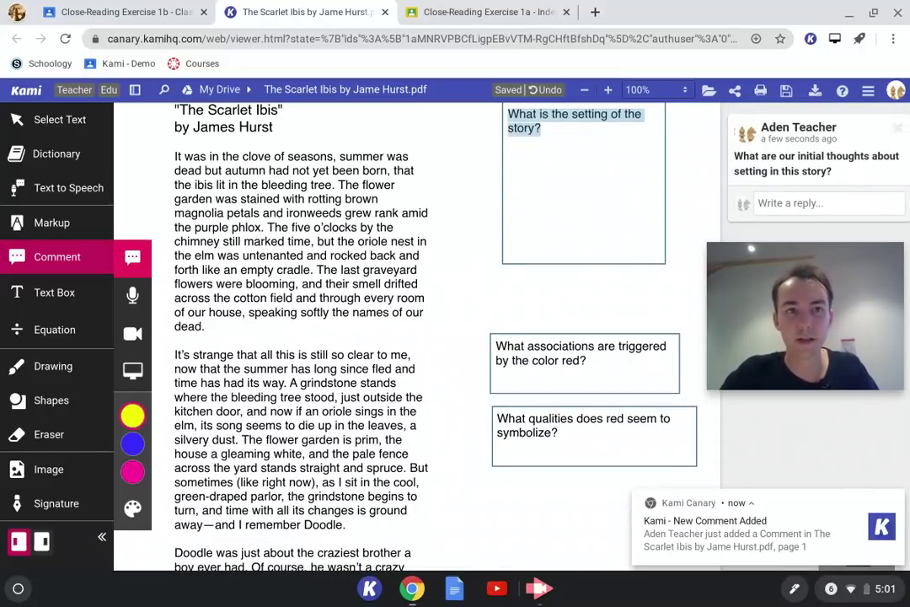
# In the student's window, start a reply to the setting comment: "Setting seems to be a central part of the story because this is about the".
pyautogui.hotkey('alt', 'Tab')
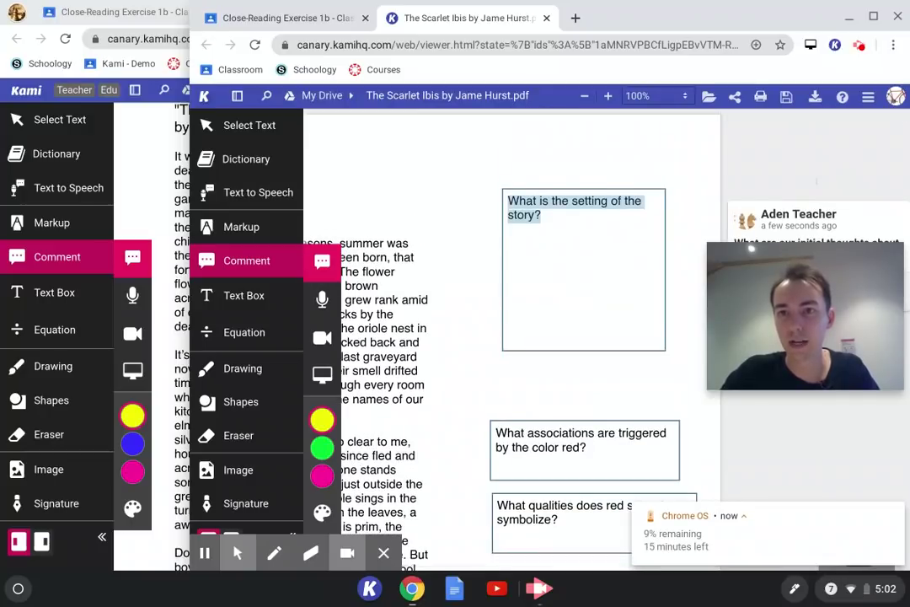
pyautogui.click(816, 180)
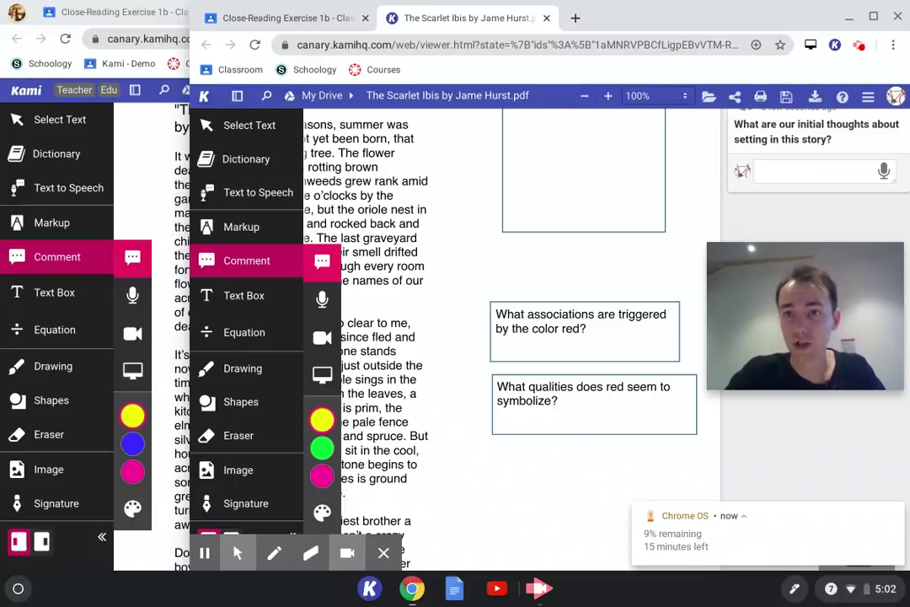
pyautogui.write('Set')
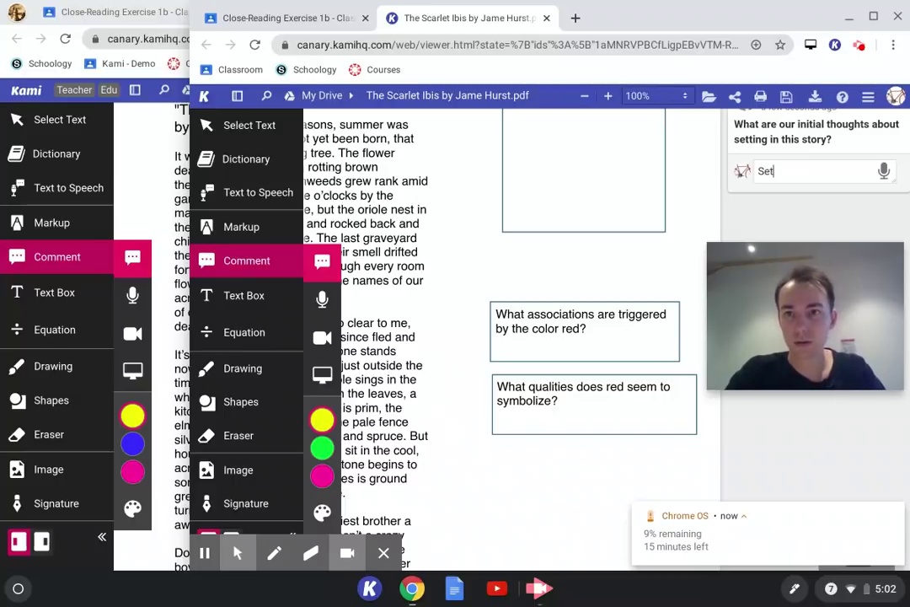
pyautogui.write('ting seems t')
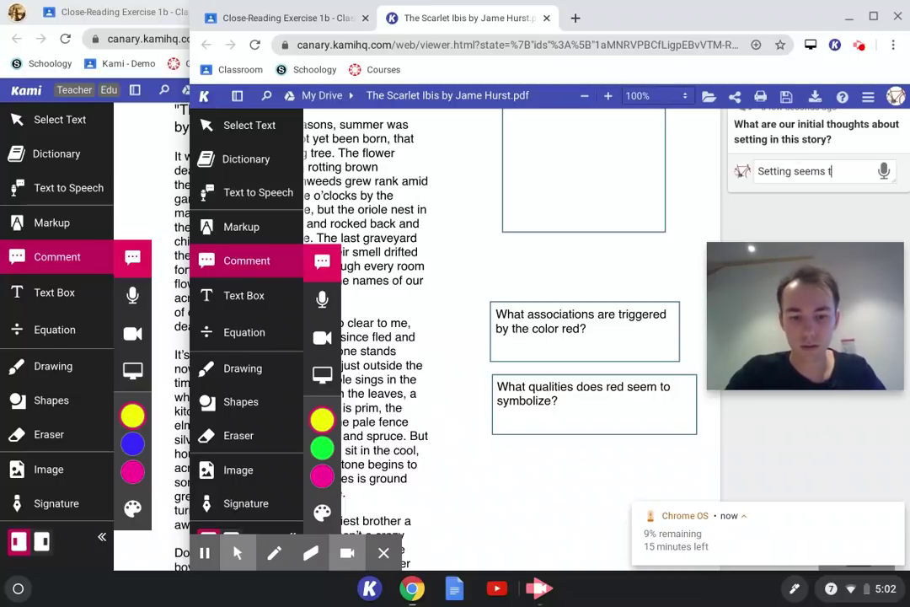
pyautogui.write('o be a ce')
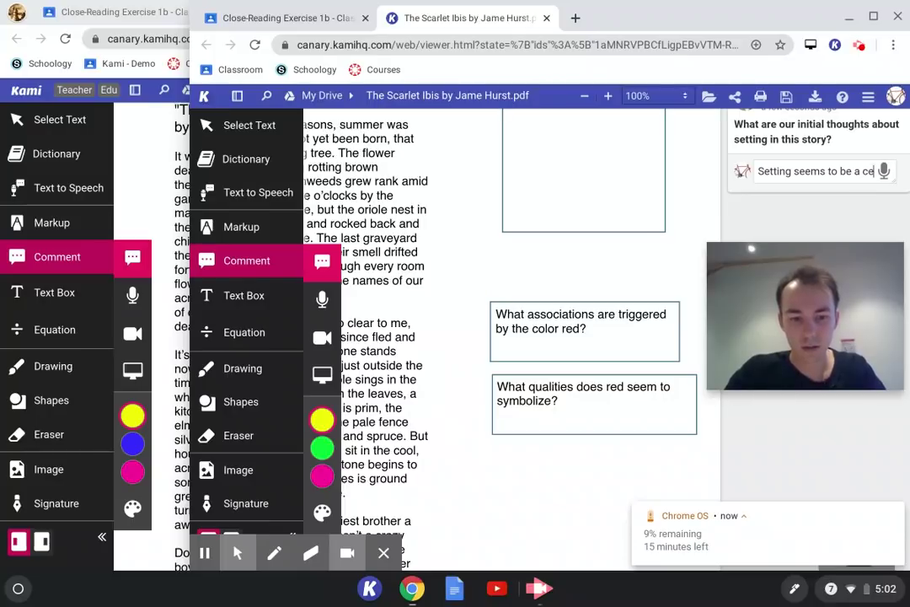
pyautogui.write('ntral part o')
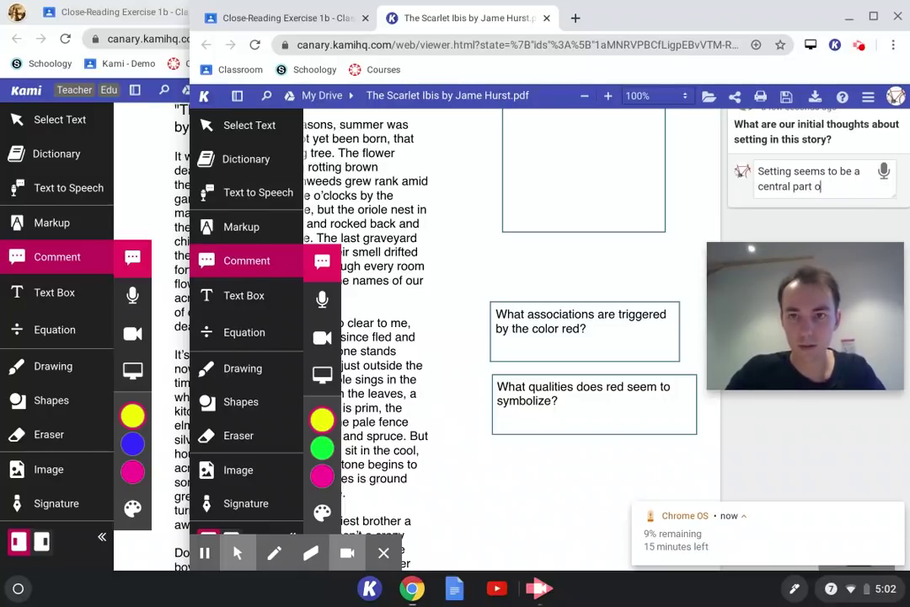
pyautogui.write('f the s')
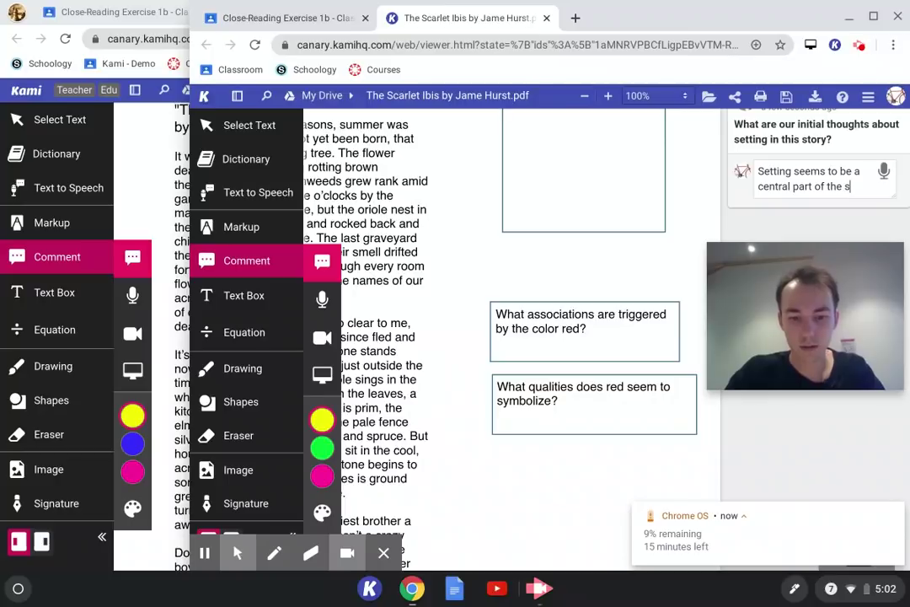
pyautogui.write('troy because this is about a')
pyautogui.press('BackSpace')
pyautogui.write('the')
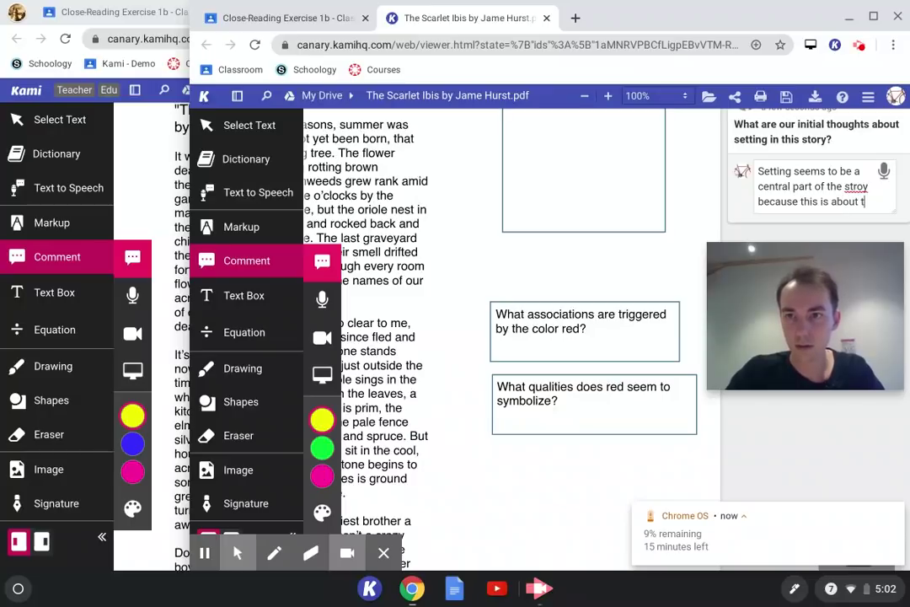
pyautogui.rightClick(856, 187)
pyautogui.click(805, 205)
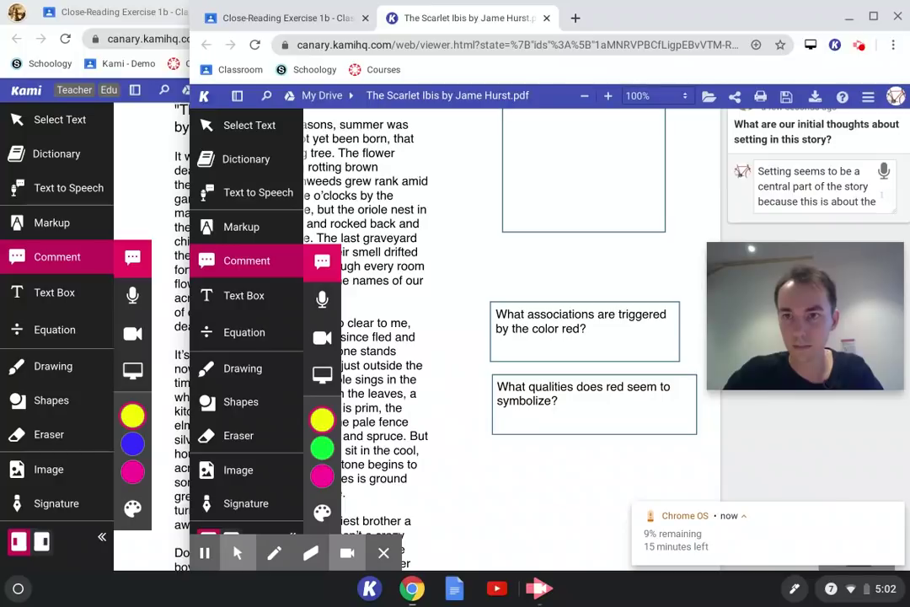
# Complete the student's reply with "reflecting on early life with their brother, notice the detials he gives/" and post it.
pyautogui.write('reflec')
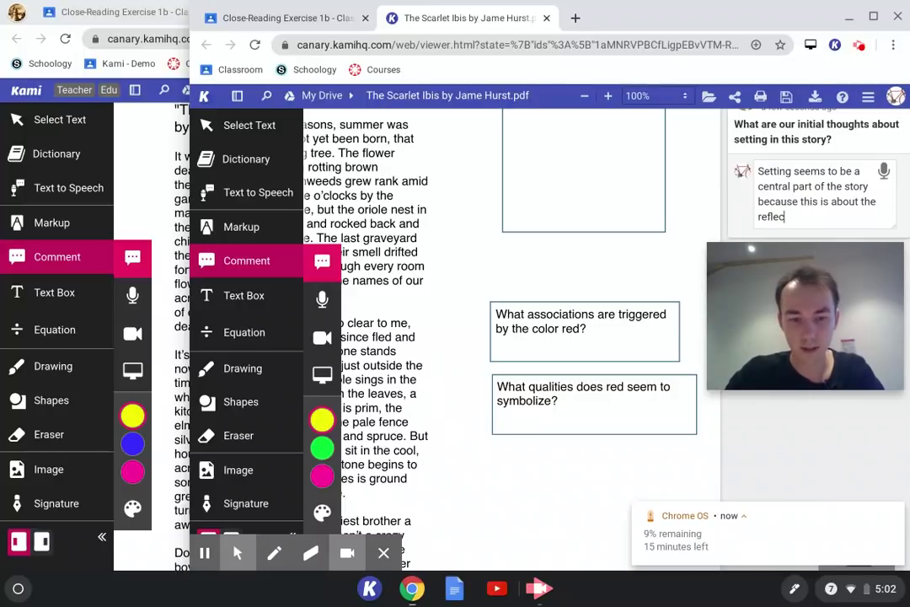
pyautogui.write('ting on earl')
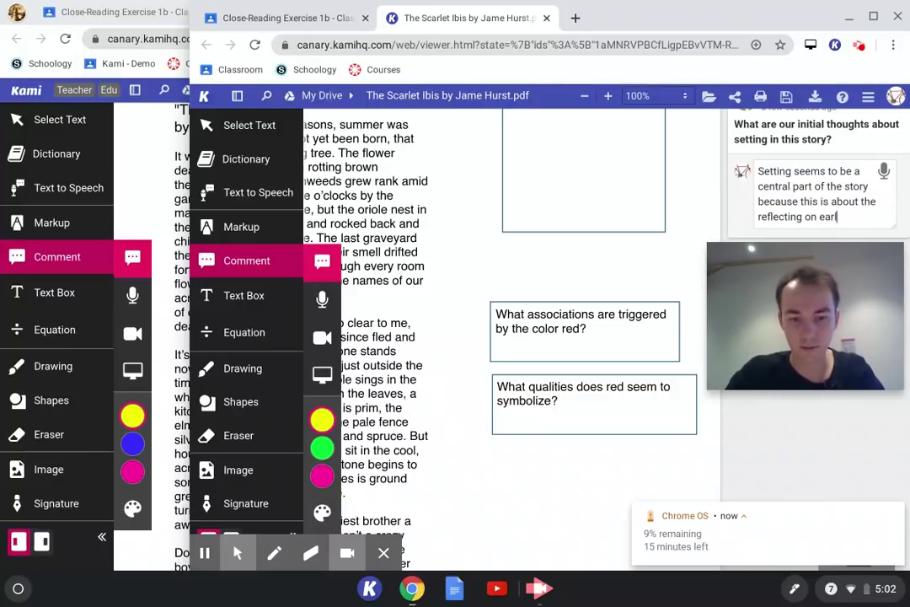
pyautogui.write('y life')
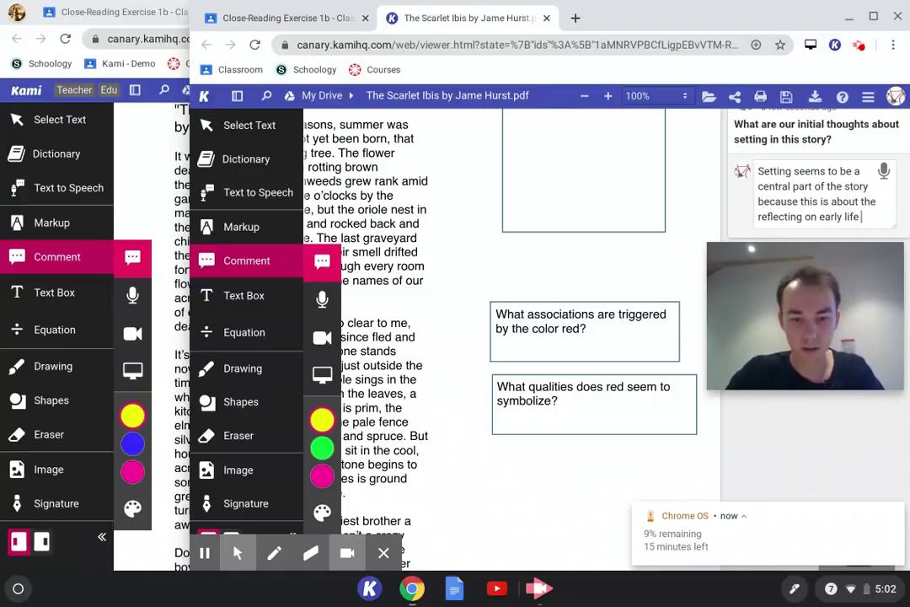
pyautogui.write(' with their')
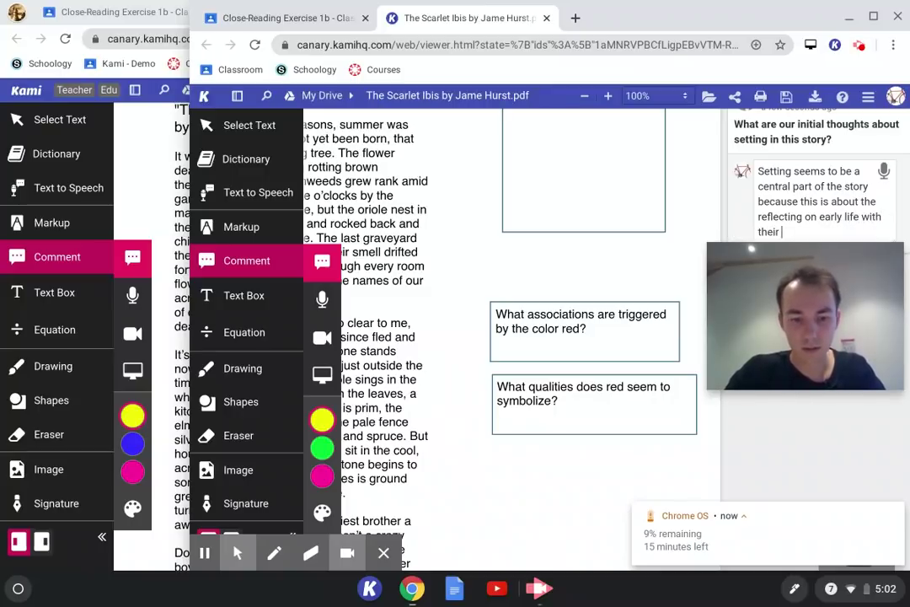
pyautogui.write(' brother')
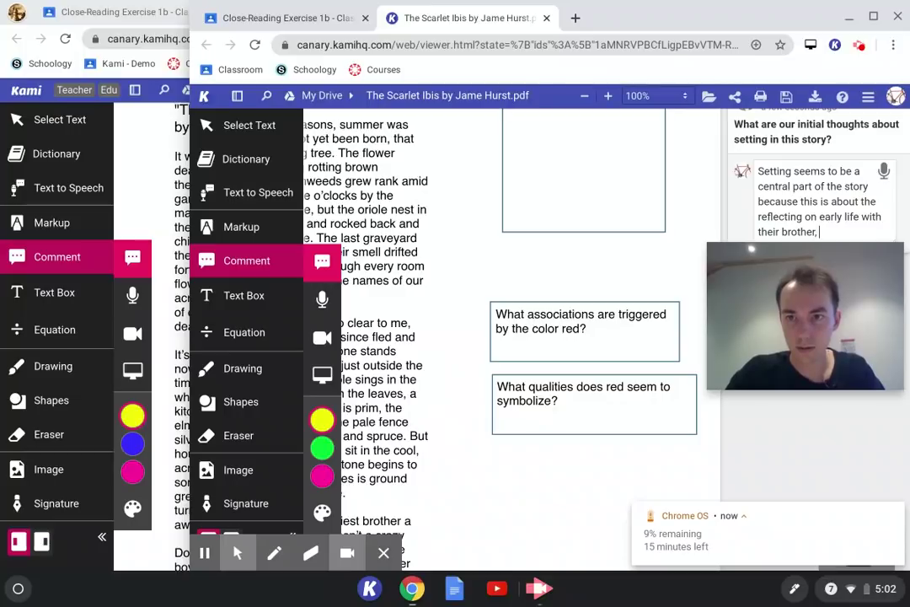
pyautogui.write(', notice the de')
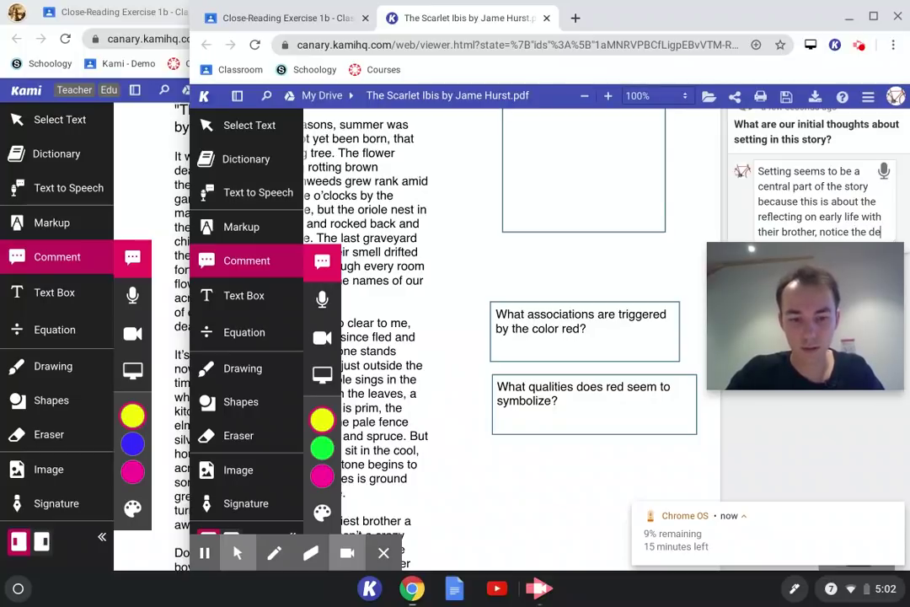
pyautogui.write('t')
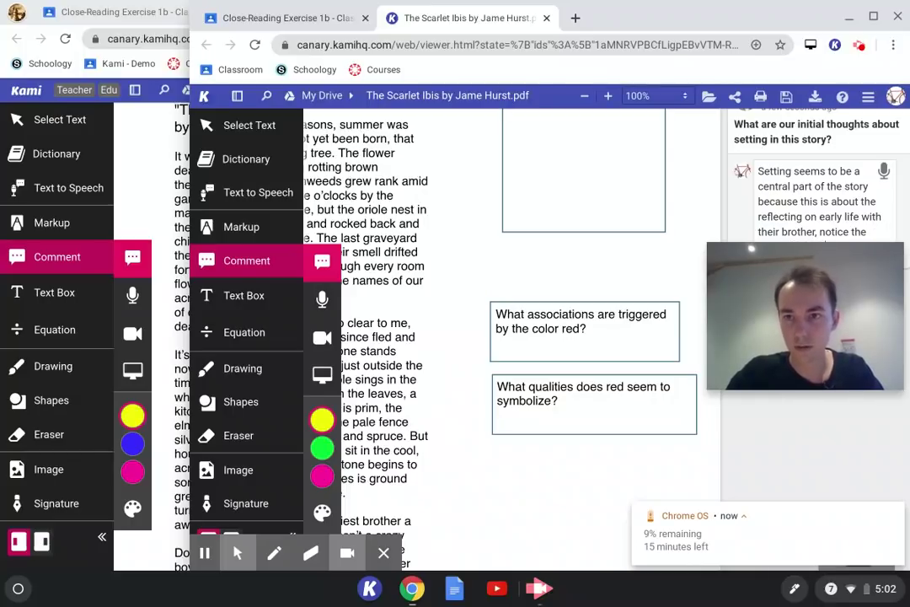
pyautogui.press('Return')
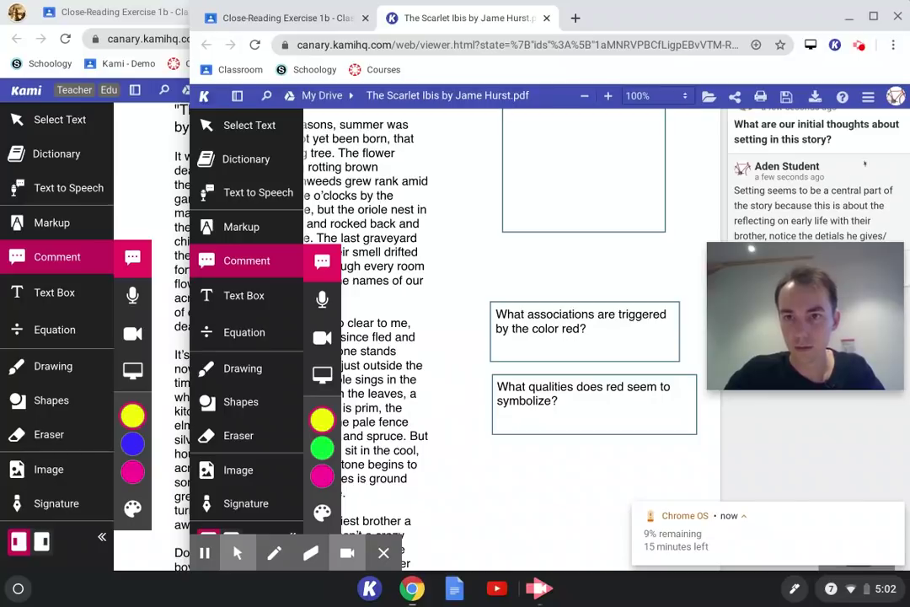
pyautogui.scroll(-3, 505, 337)
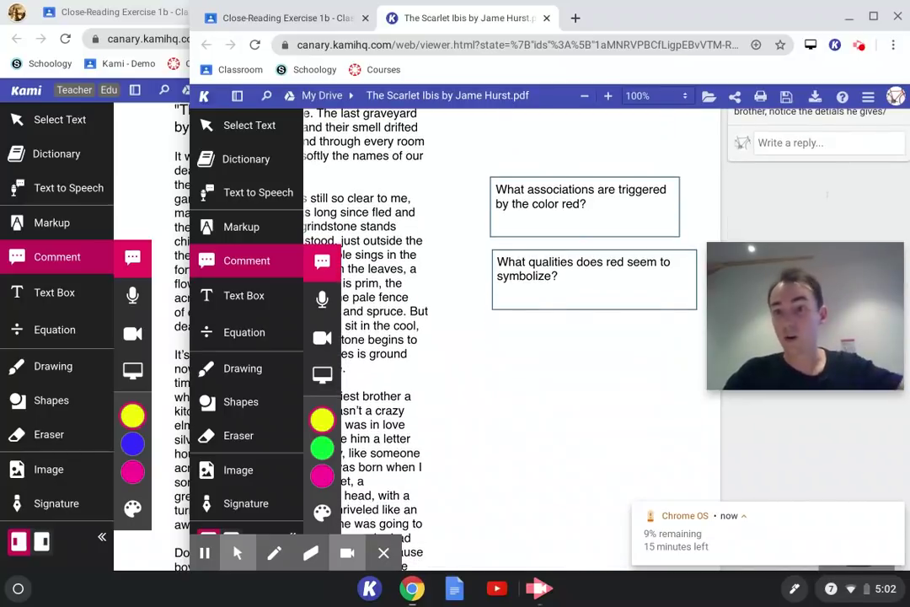
# Return to The Scarlet Ibis PDF in the teacher's window and post the reply "Which details?" under the student's response.
pyautogui.click(141, 14)
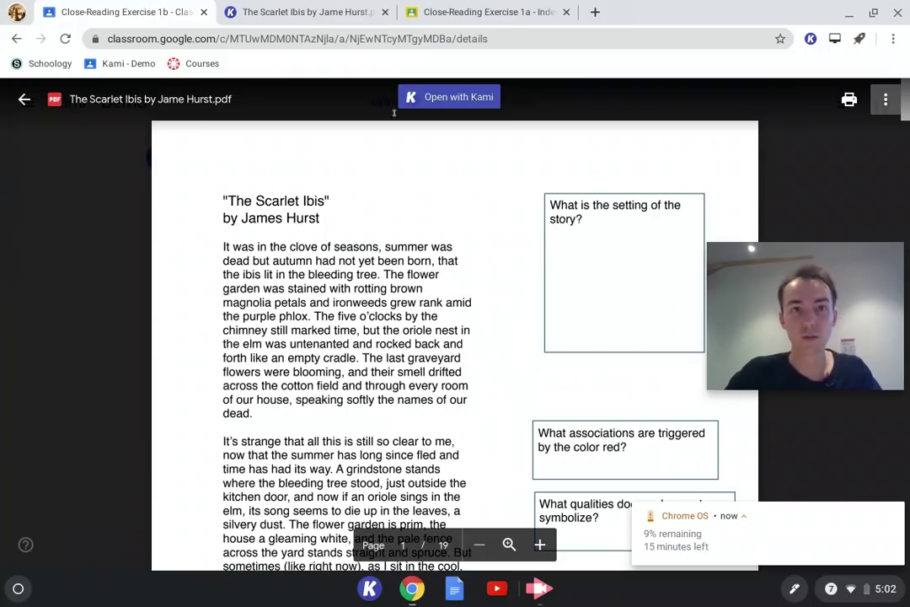
pyautogui.click(300, 12)
pyautogui.scroll(-3, 791, 184)
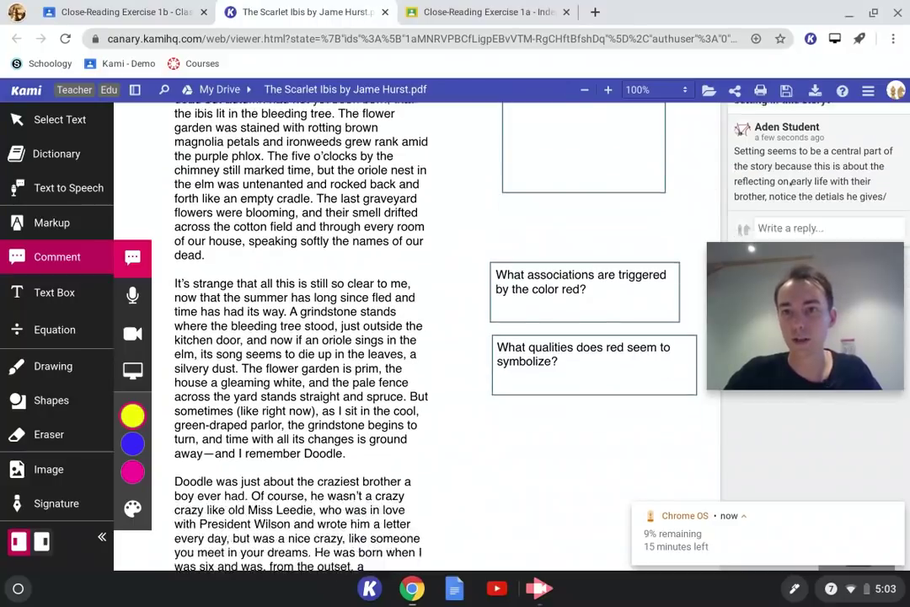
pyautogui.click(790, 162)
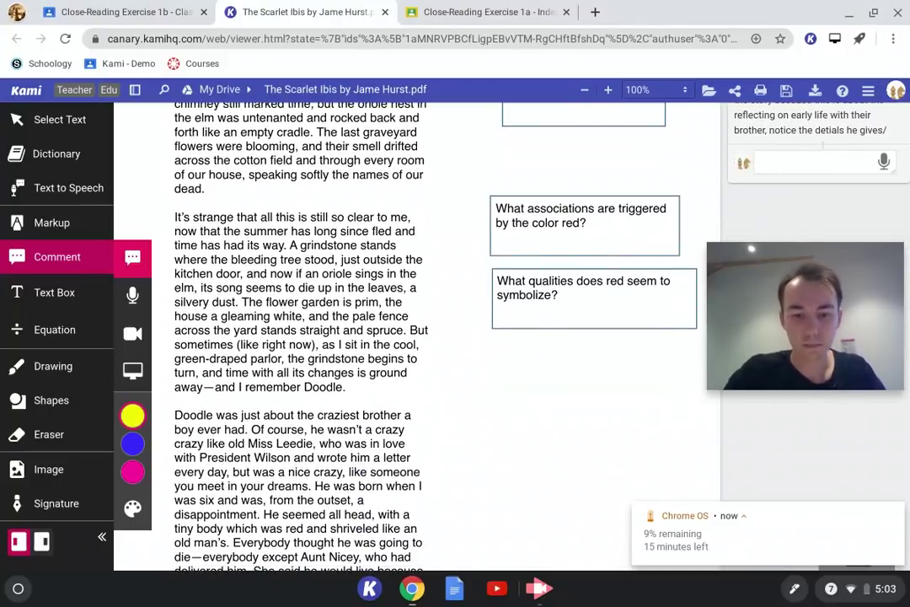
pyautogui.write('Which')
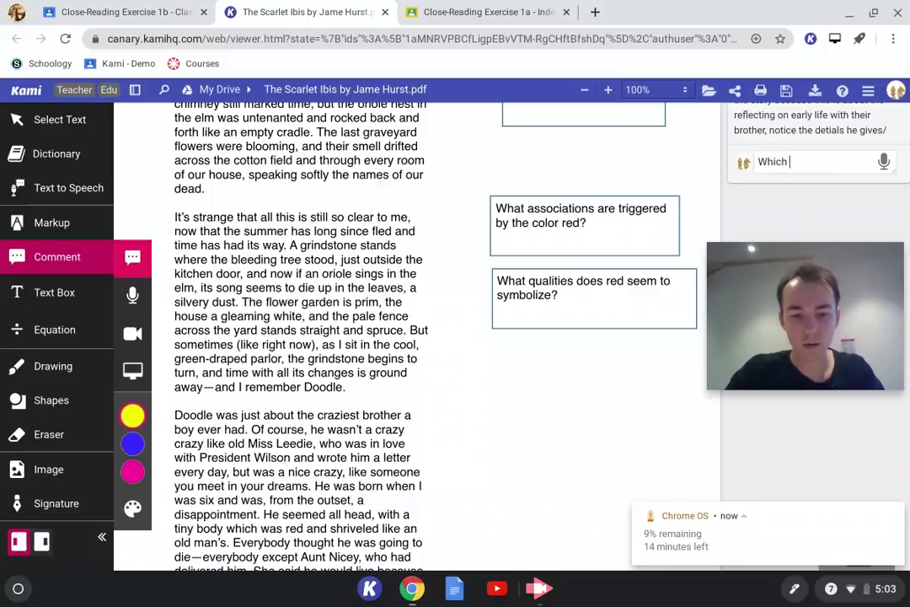
pyautogui.write(' details?')
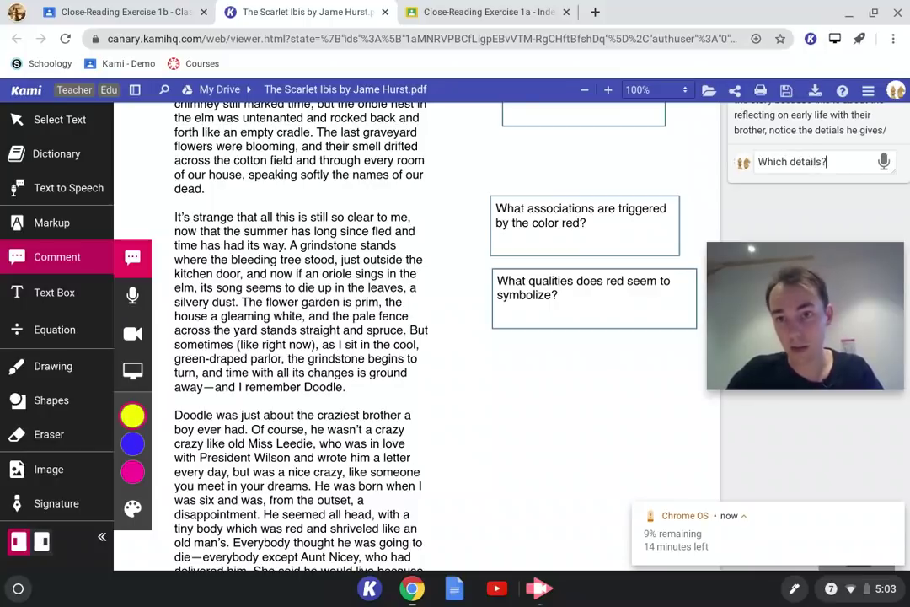
pyautogui.press('Return')
pyautogui.scroll(1, 849, 195)
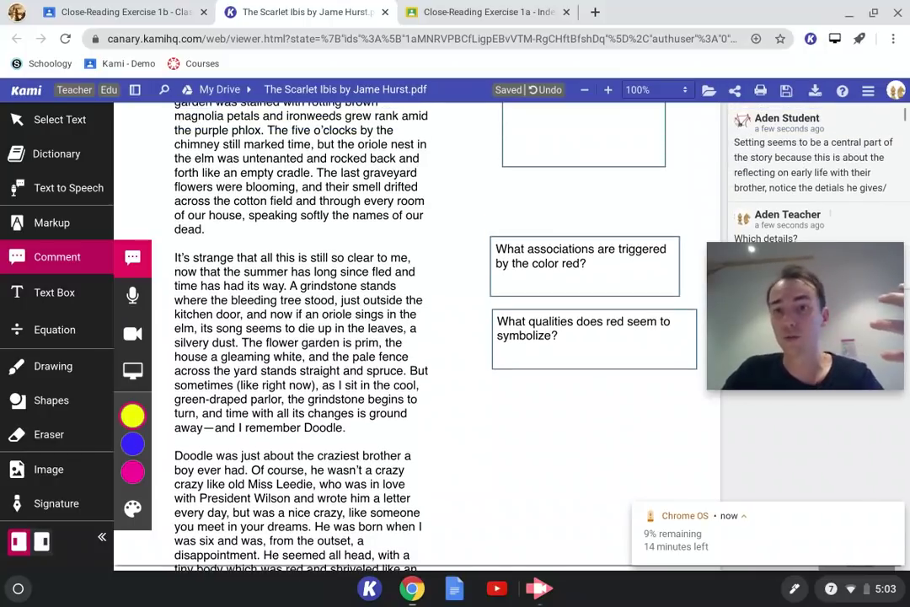
pyautogui.scroll(2, 438, 337)
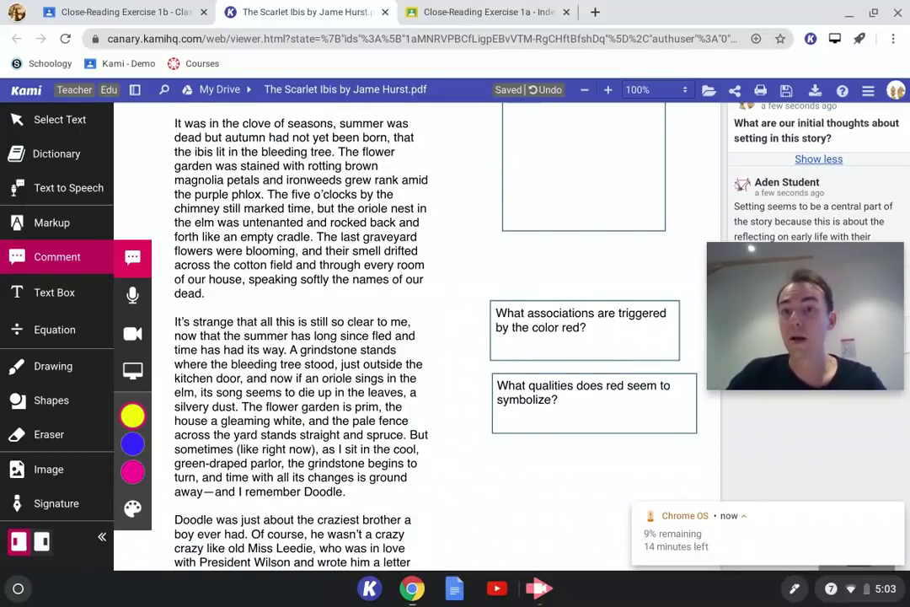
pyautogui.scroll(-1, 439, 337)
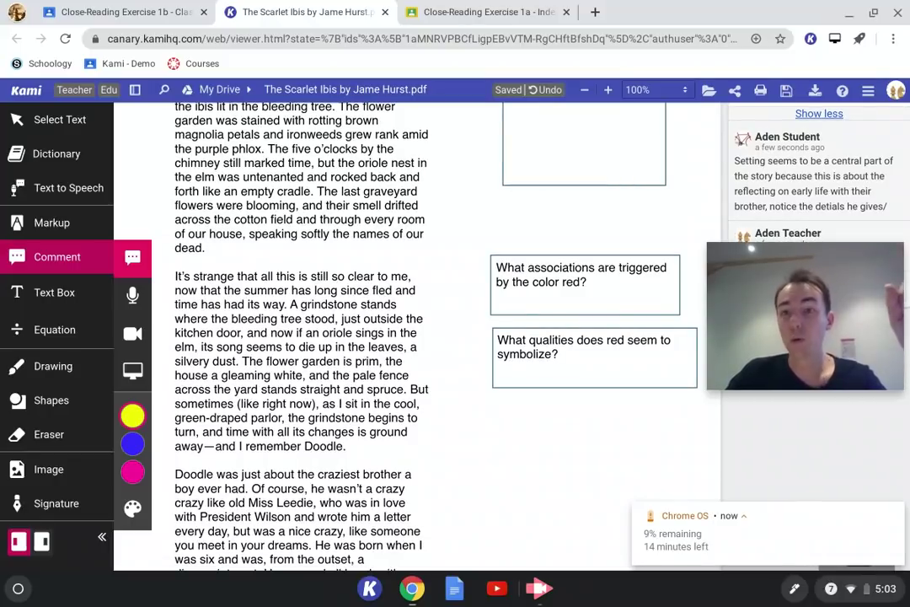
pyautogui.scroll(1, 430, 286)
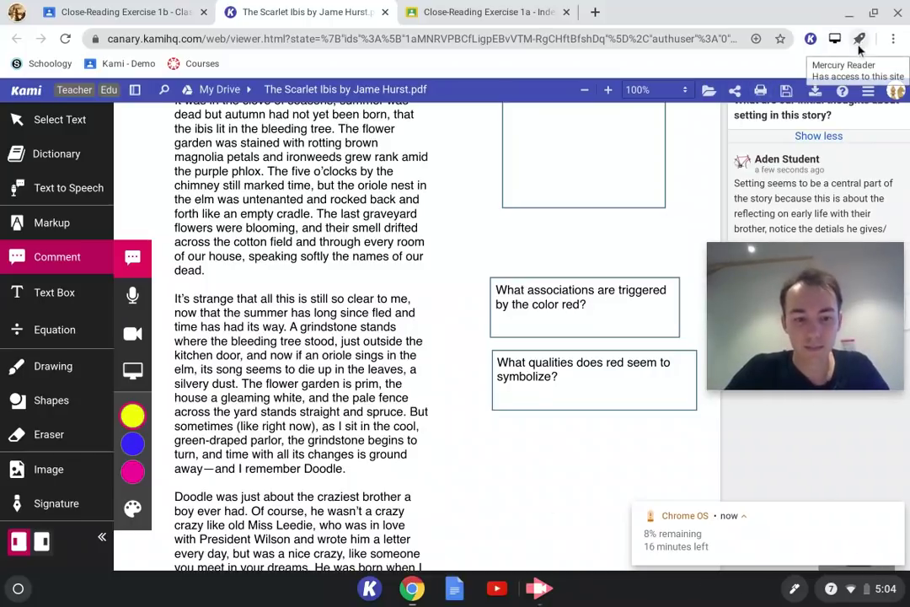
pyautogui.hotkey('alt', 'Tab')
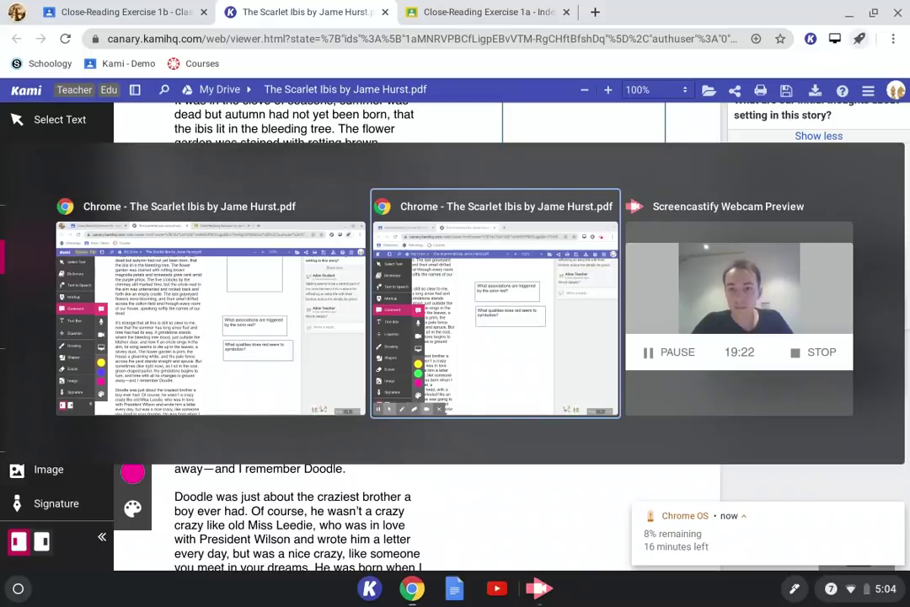
pyautogui.hotkey('alt', 'Tab')
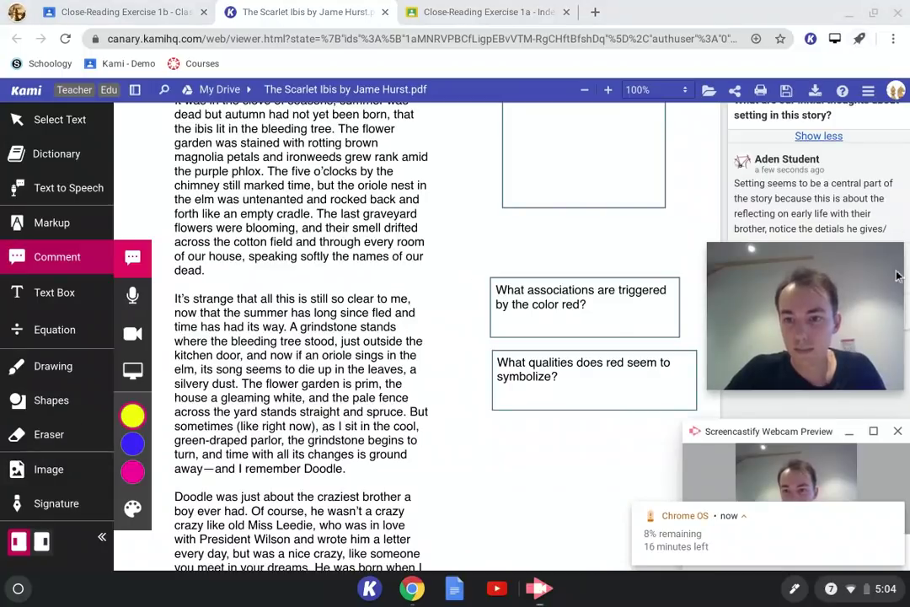